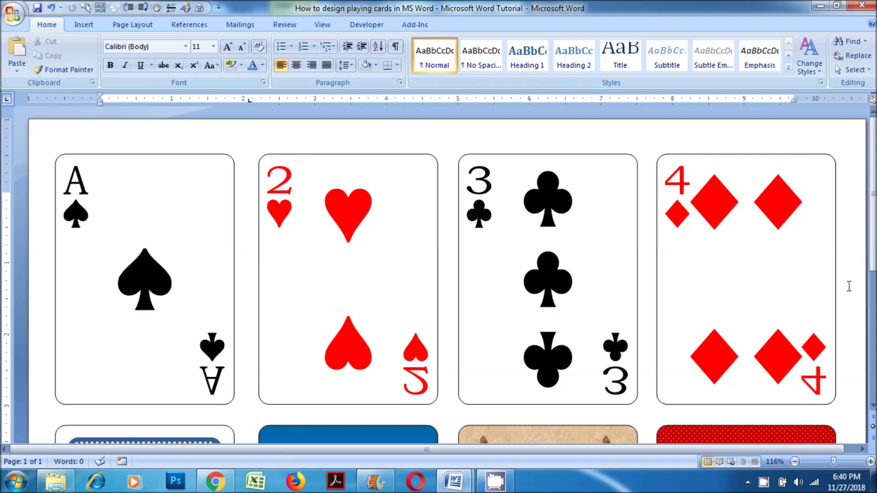
# - Scroll through the finished card fronts and backs, then zoom out to 70%
pyautogui.scroll(-1, 849, 286)
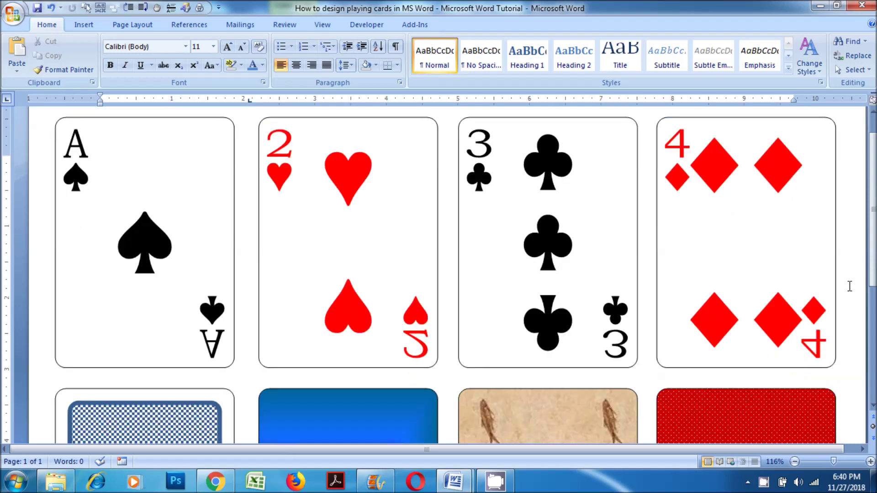
pyautogui.scroll(-3, 849, 286)
pyautogui.scroll(-3, 848, 286)
pyautogui.scroll(-1, 850, 286)
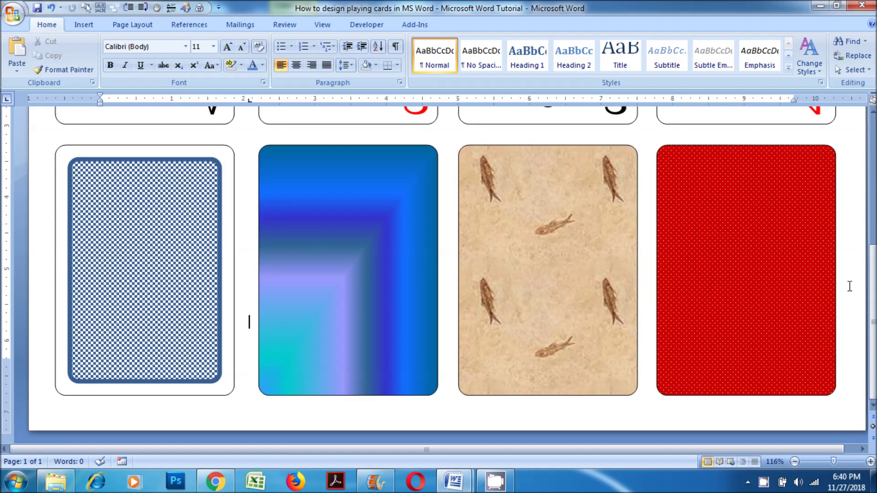
pyautogui.scroll(4, 850, 286)
pyautogui.scroll(4, 850, 286)
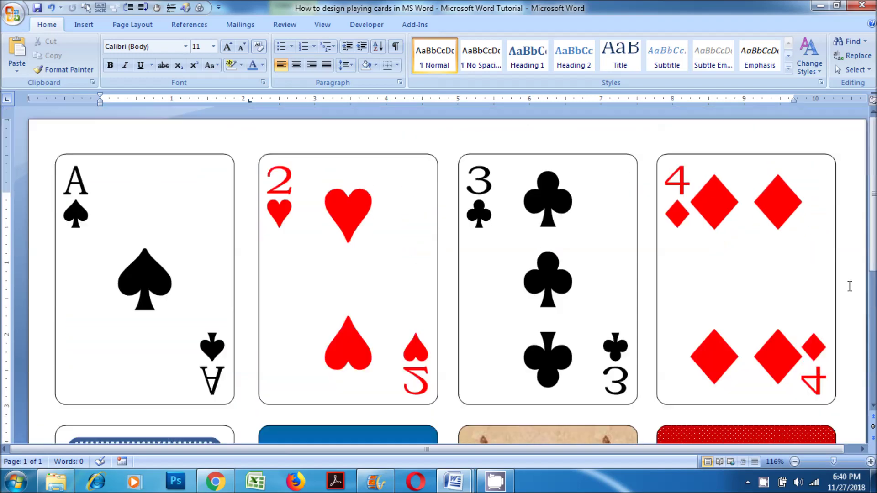
pyautogui.click(795, 462)
pyautogui.click(795, 462)
pyautogui.click(794, 462)
pyautogui.click(795, 461)
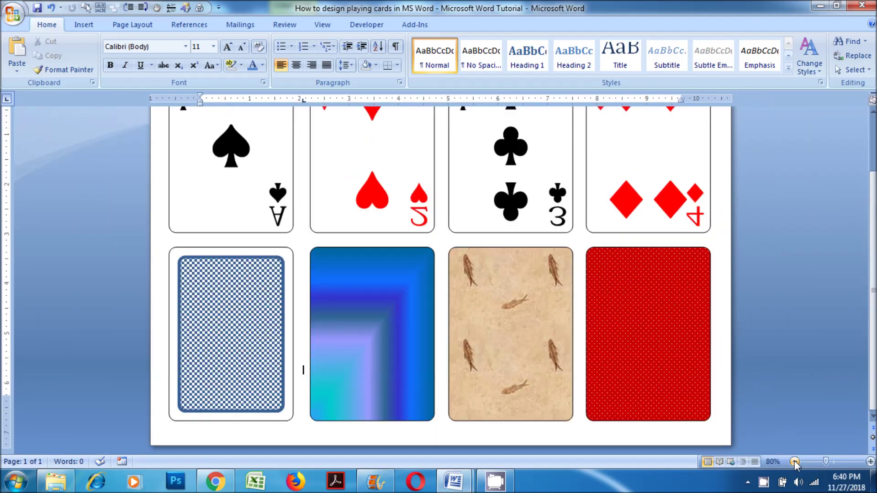
pyautogui.click(795, 461)
pyautogui.scroll(-1, 789, 361)
pyautogui.scroll(1, 788, 360)
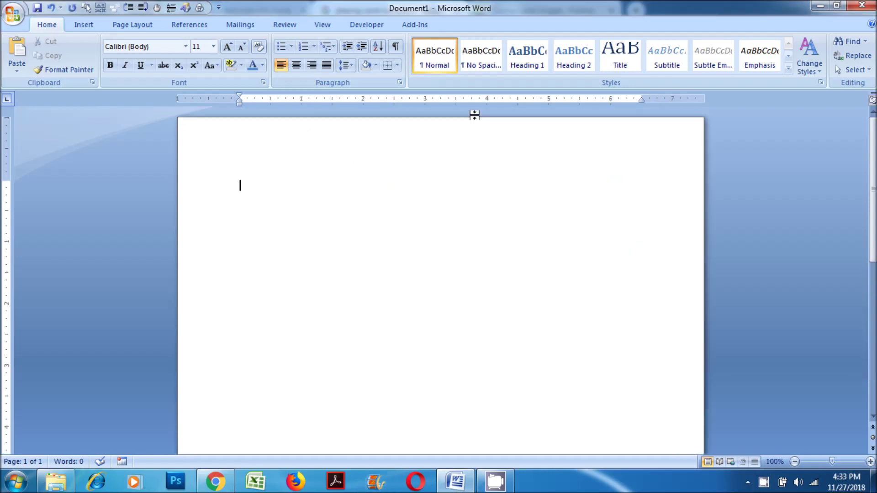
# - Set the font size to 50 and type 'playing card standardsize:2.5inches x 3.5inches'
pyautogui.click(205, 45)
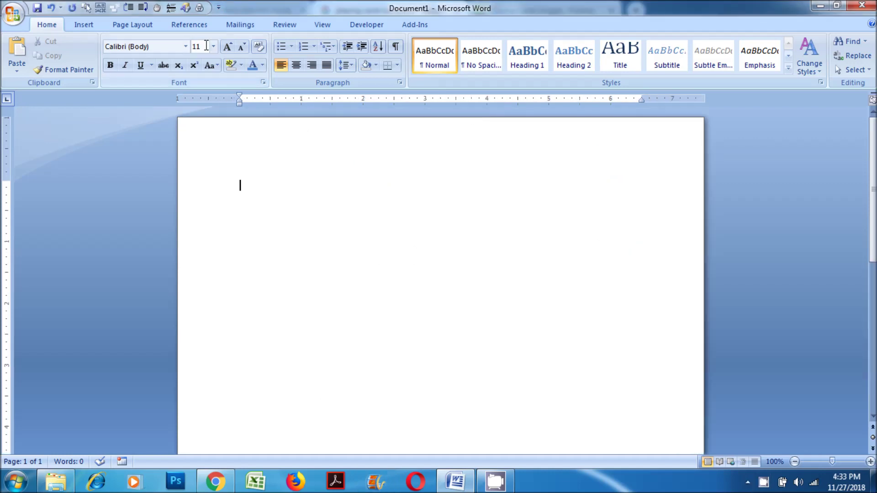
pyautogui.write('50')
pyautogui.press('Return')
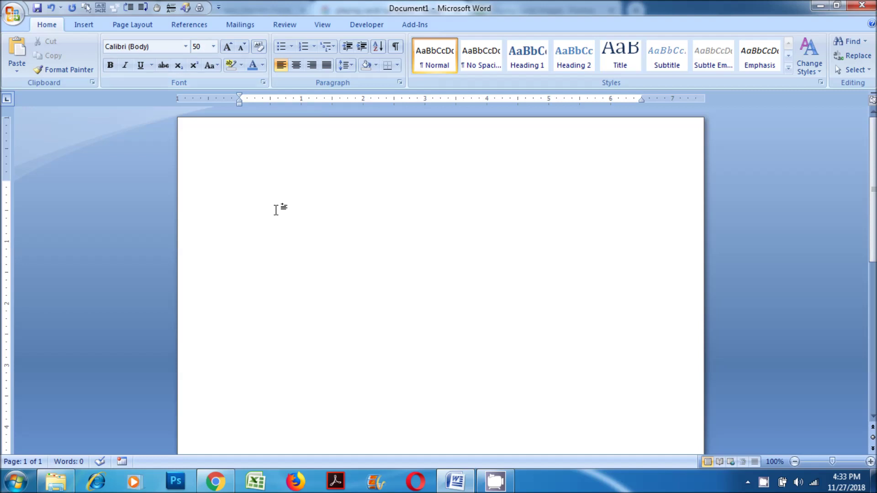
pyautogui.write('p')
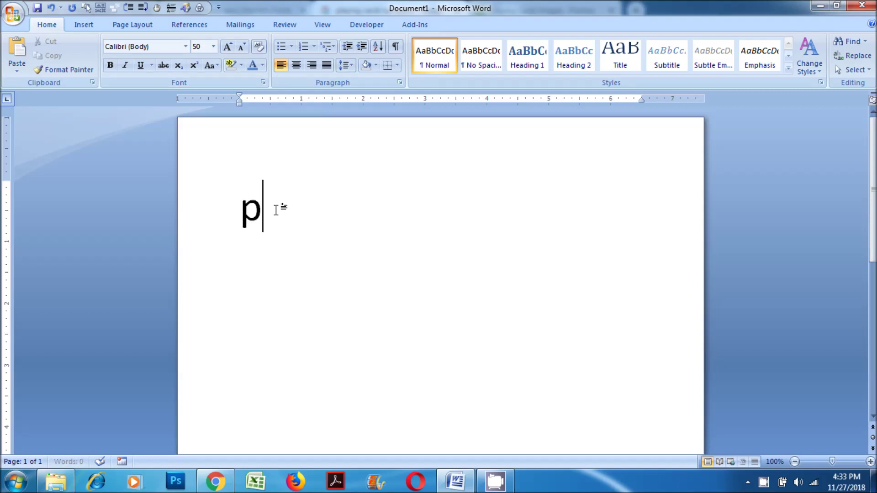
pyautogui.write('laying')
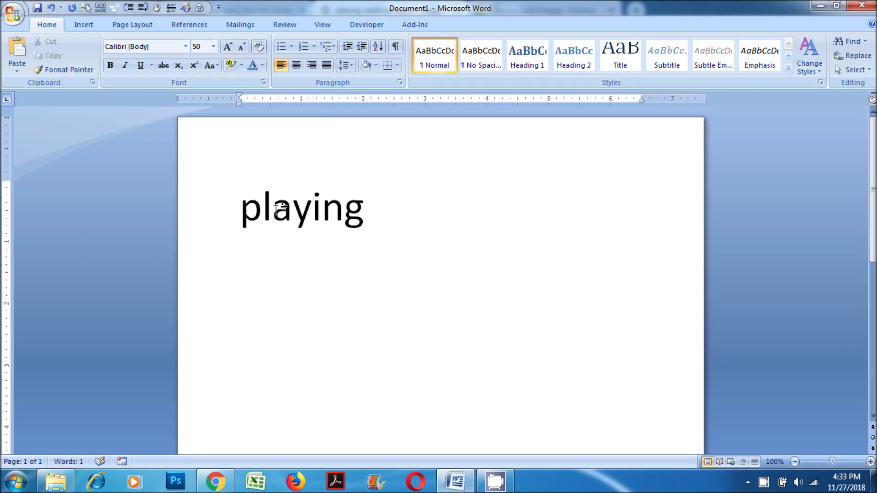
pyautogui.write(' card standar')
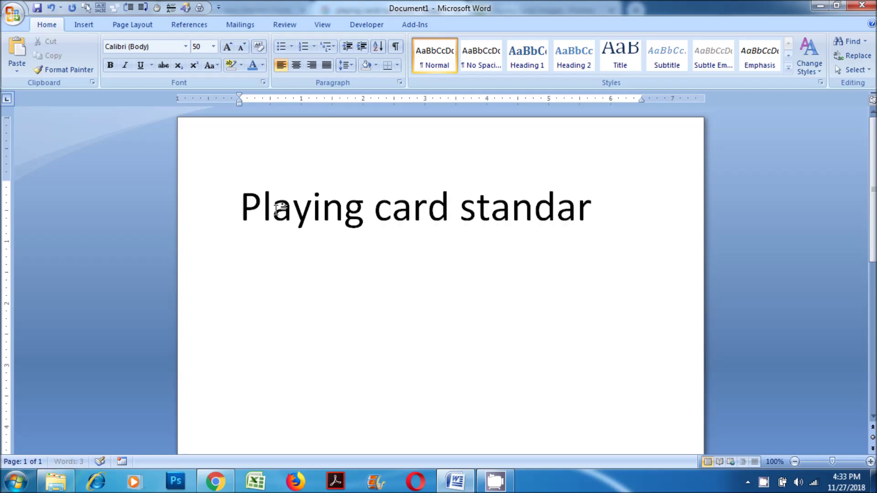
pyautogui.write('dsi')
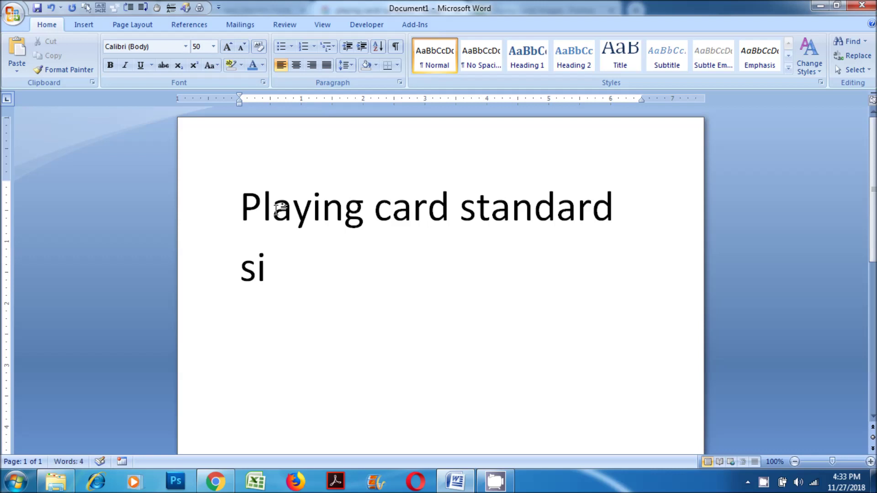
pyautogui.write('ze:')
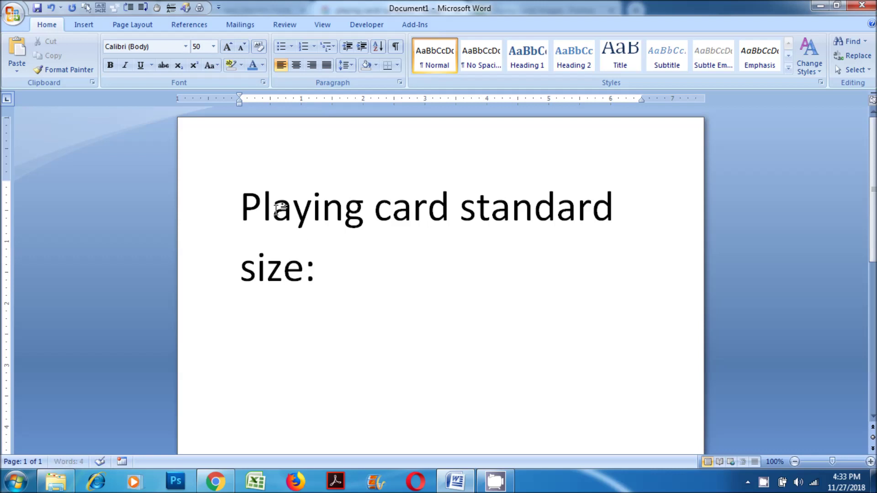
pyautogui.write('2.5')
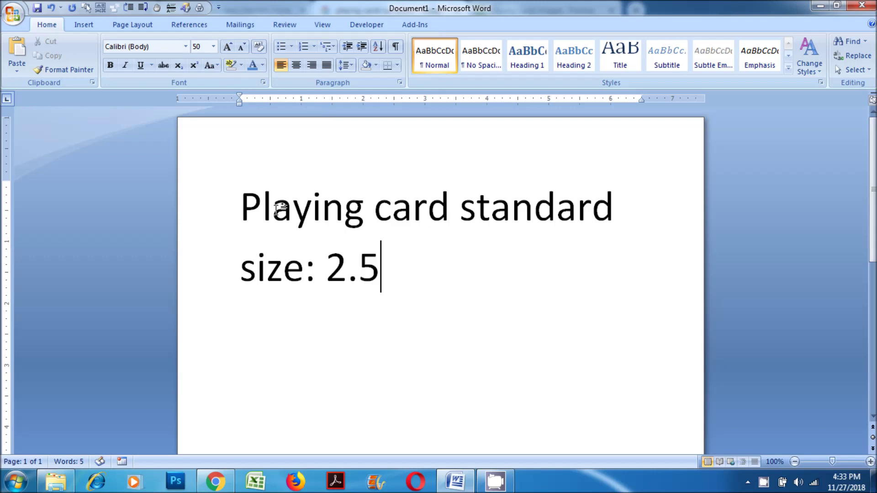
pyautogui.write('inch')
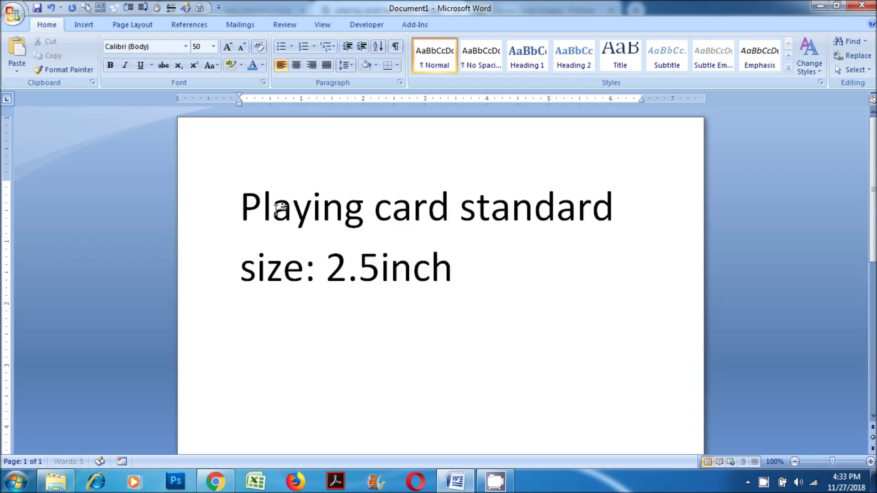
pyautogui.write('es x 3.5inches')
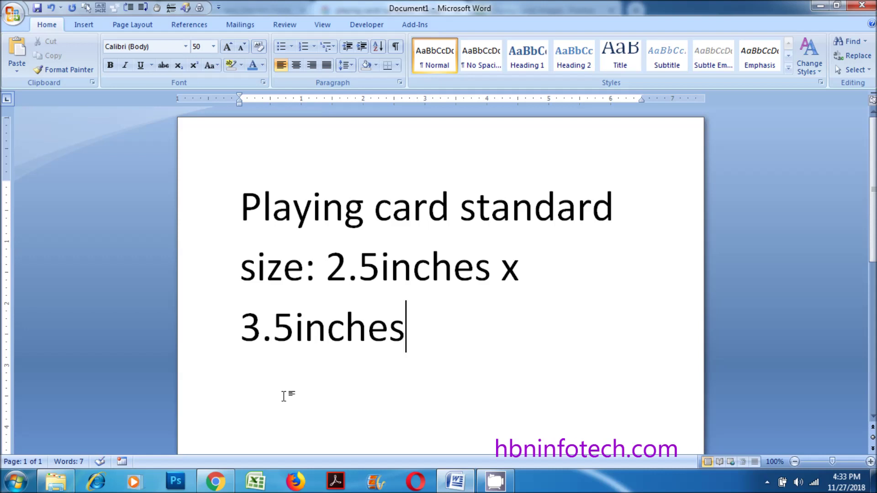
# - Draw a rounded rectangle on the page
pyautogui.click(84, 25)
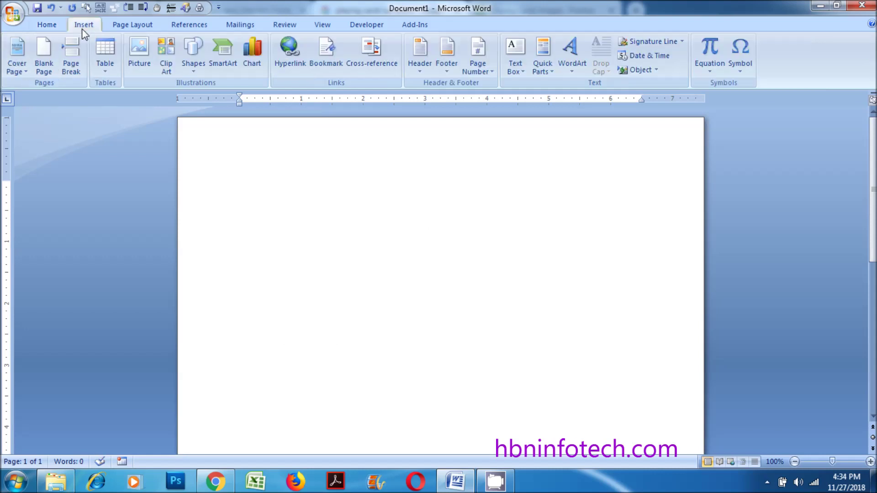
pyautogui.click(195, 70)
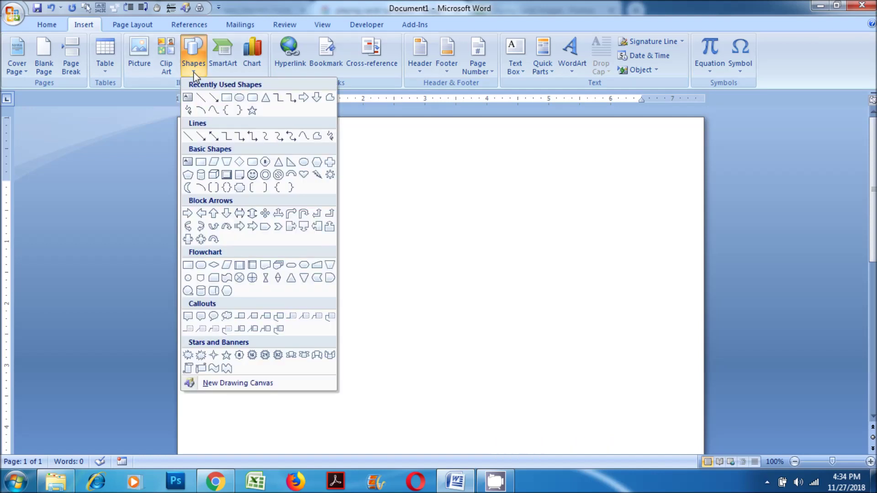
pyautogui.click(253, 97)
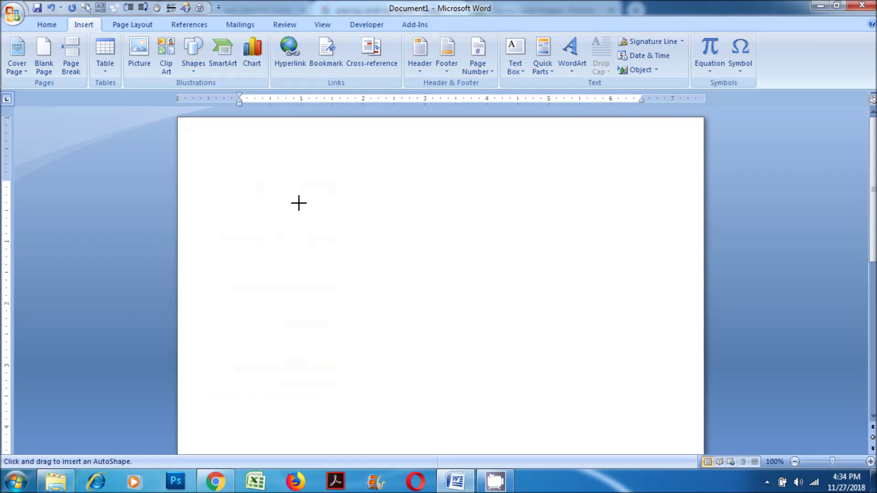
pyautogui.moveTo(426, 388); pyautogui.dragTo(299, 203)
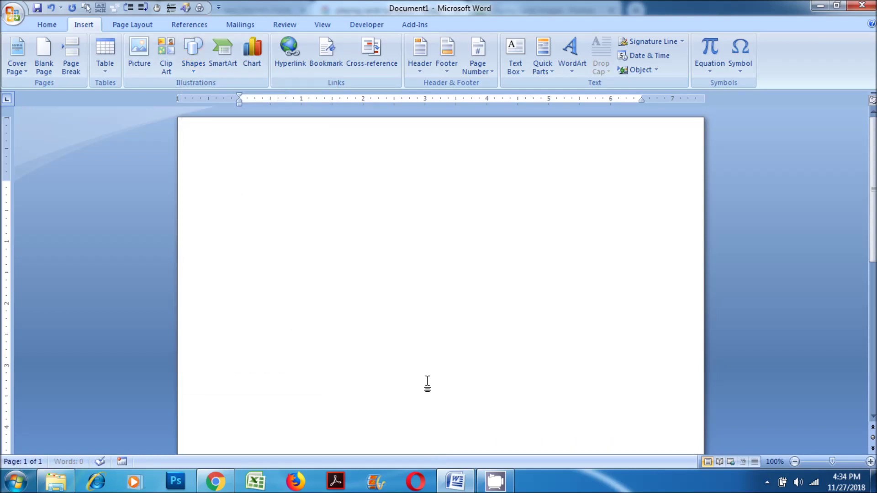
# - Size the rectangle to 3.5" high by 2.5" wide and make its corners less rounded
pyautogui.click(804, 47)
pyautogui.write('3')
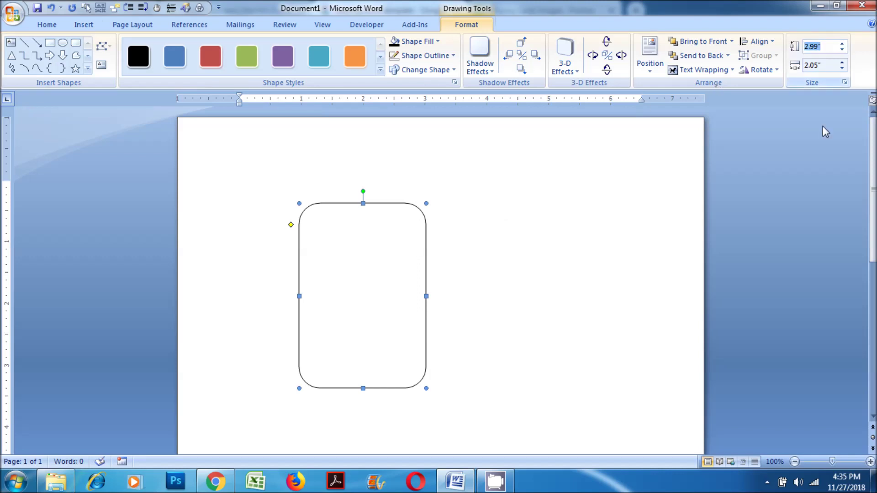
pyautogui.write('.5')
pyautogui.click(829, 65)
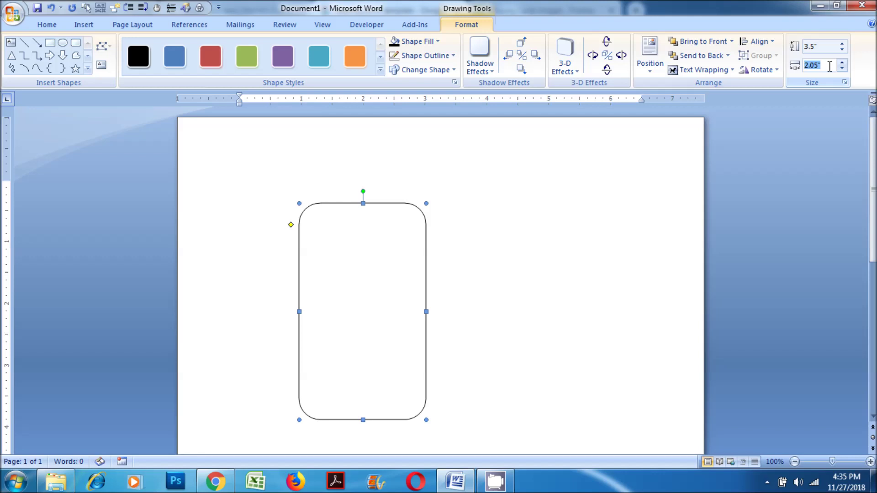
pyautogui.press('Return')
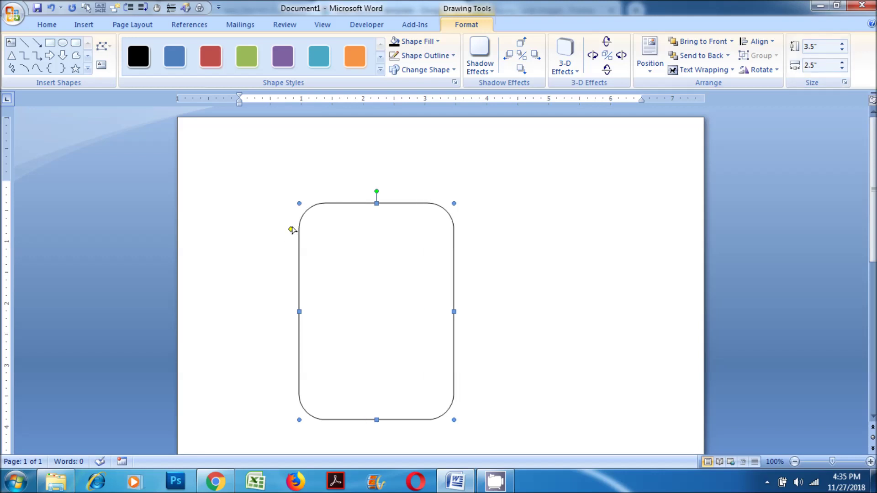
pyautogui.moveTo(300, 217); pyautogui.dragTo(300, 210)
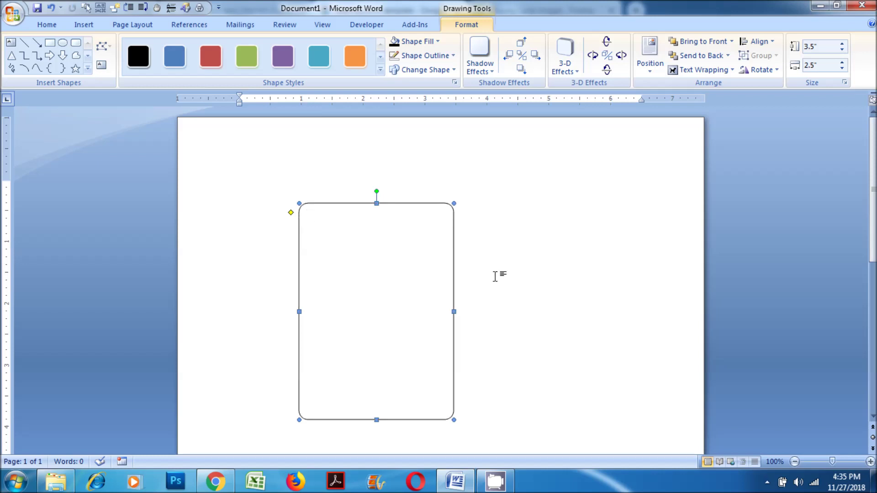
pyautogui.click(495, 276)
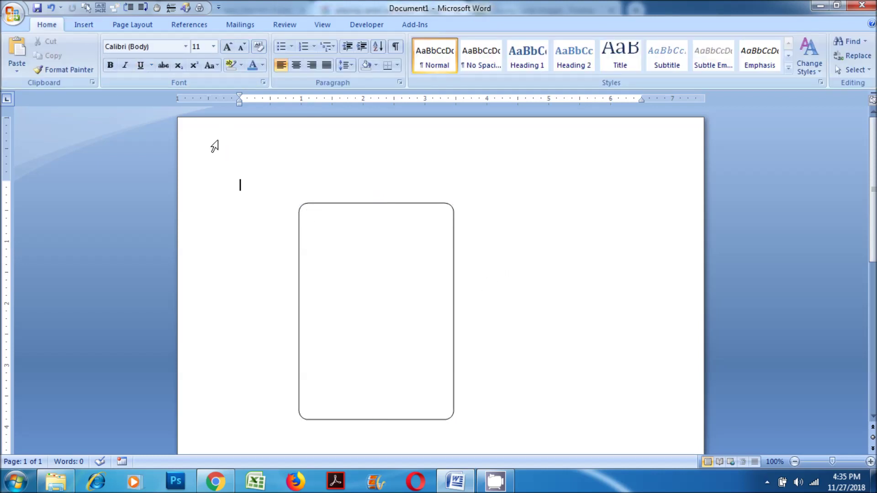
pyautogui.click(84, 24)
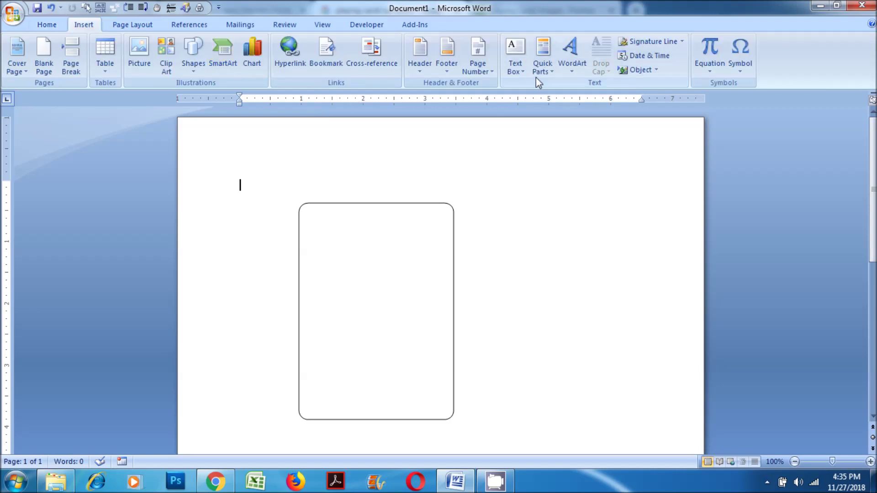
# - Insert a plain WordArt letter 'A' in Bookman Old Style
pyautogui.click(572, 69)
pyautogui.click(578, 106)
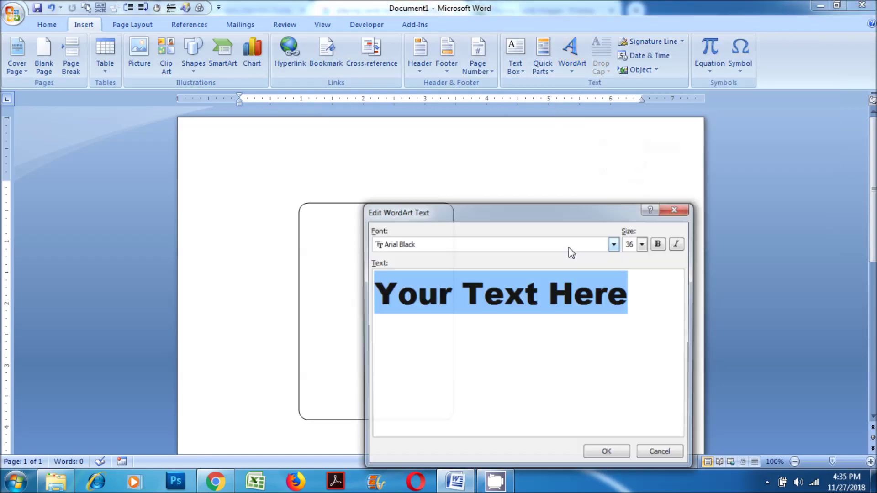
pyautogui.write('A')
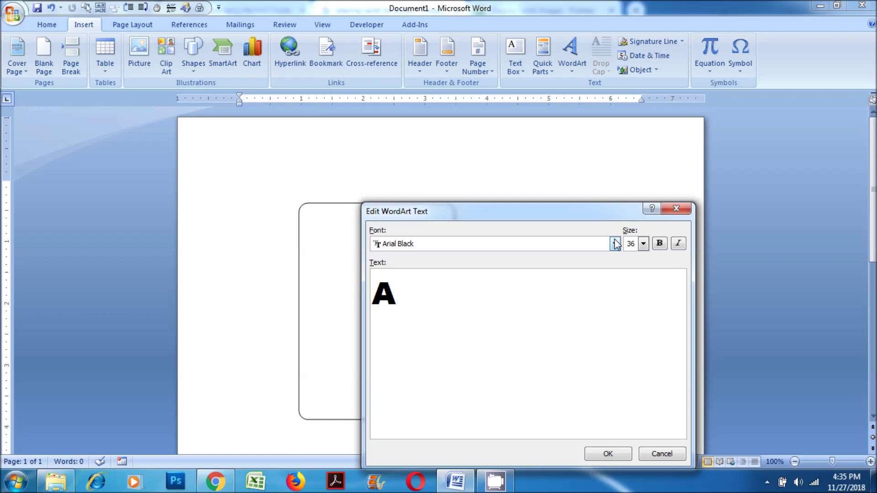
pyautogui.click(614, 243)
pyautogui.click(615, 316)
pyautogui.click(616, 316)
pyautogui.click(615, 316)
pyautogui.click(616, 316)
pyautogui.click(615, 316)
pyautogui.click(616, 317)
pyautogui.click(616, 316)
pyautogui.click(616, 316)
pyautogui.click(615, 316)
pyautogui.click(615, 316)
pyautogui.click(615, 316)
pyautogui.click(615, 316)
pyautogui.click(615, 316)
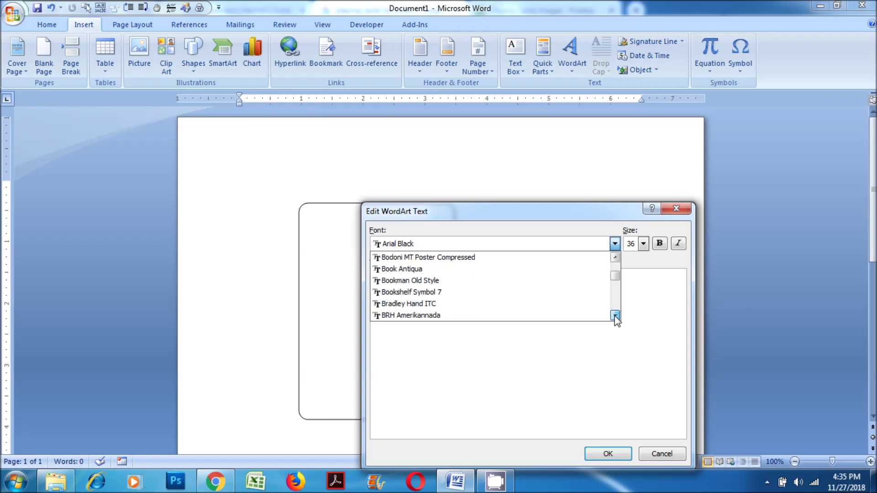
pyautogui.click(520, 282)
pyautogui.click(612, 456)
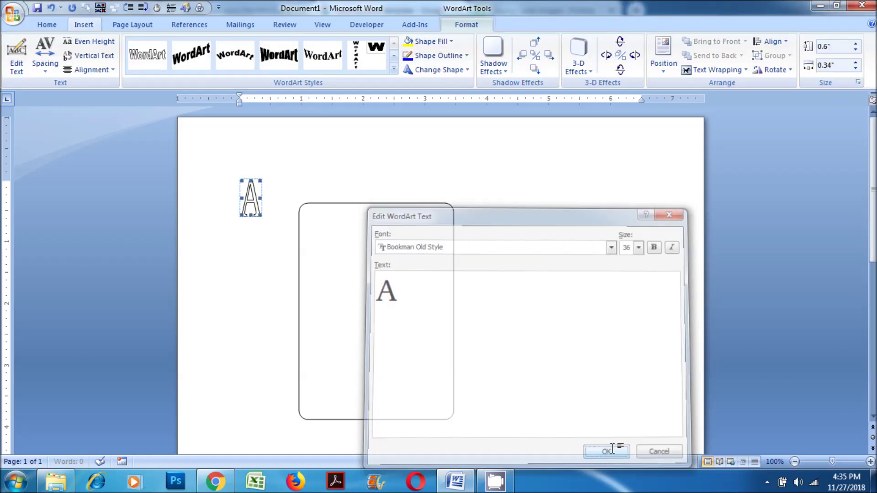
# - Float the A in front of text with black fill and no outline
pyautogui.click(717, 70)
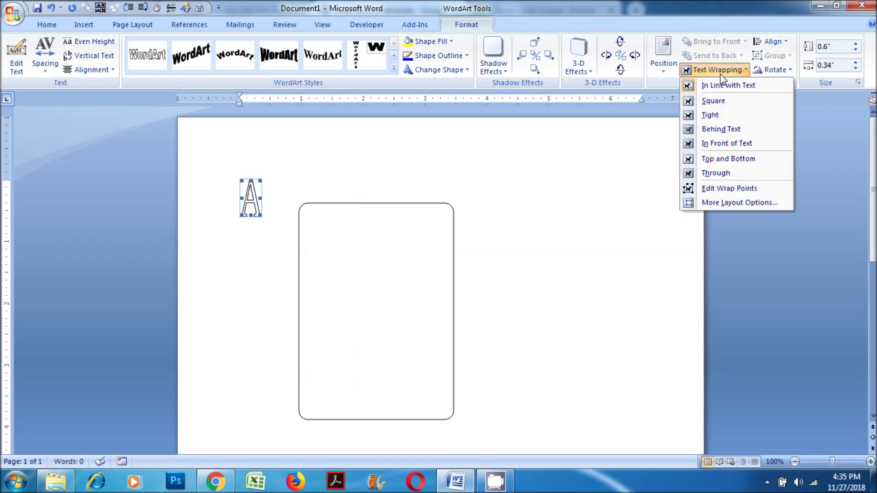
pyautogui.click(715, 144)
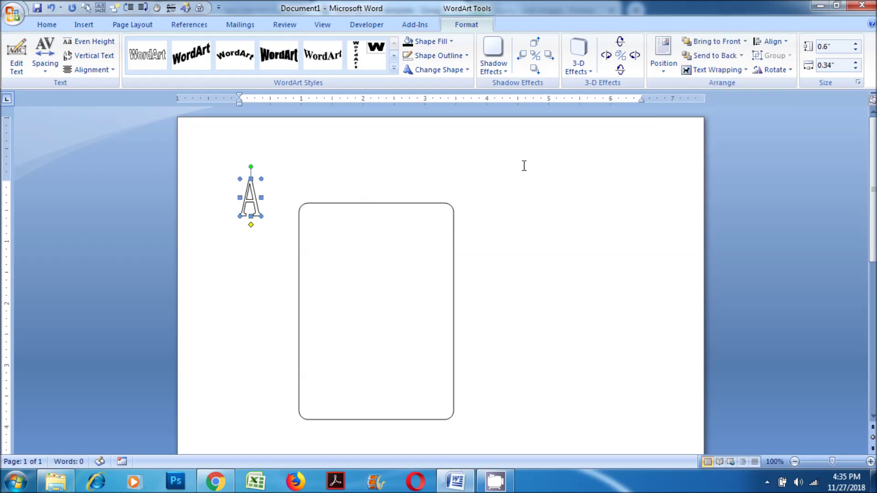
pyautogui.click(447, 42)
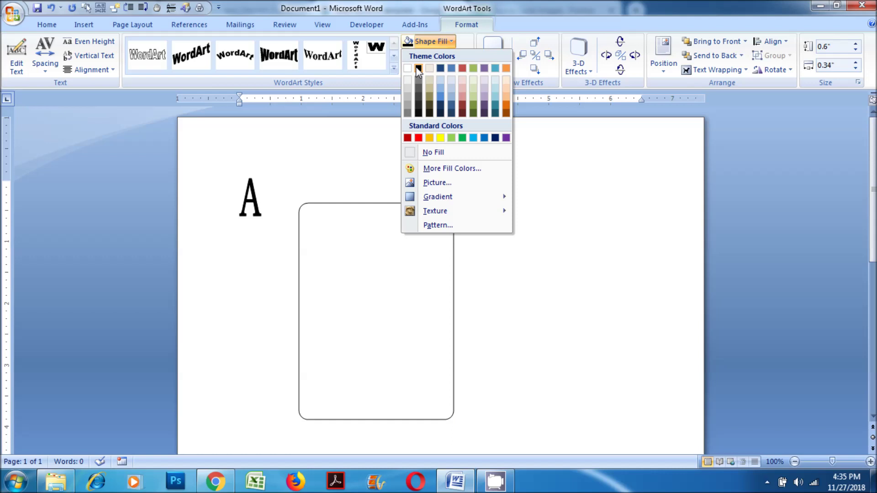
pyautogui.click(420, 68)
pyautogui.click(442, 55)
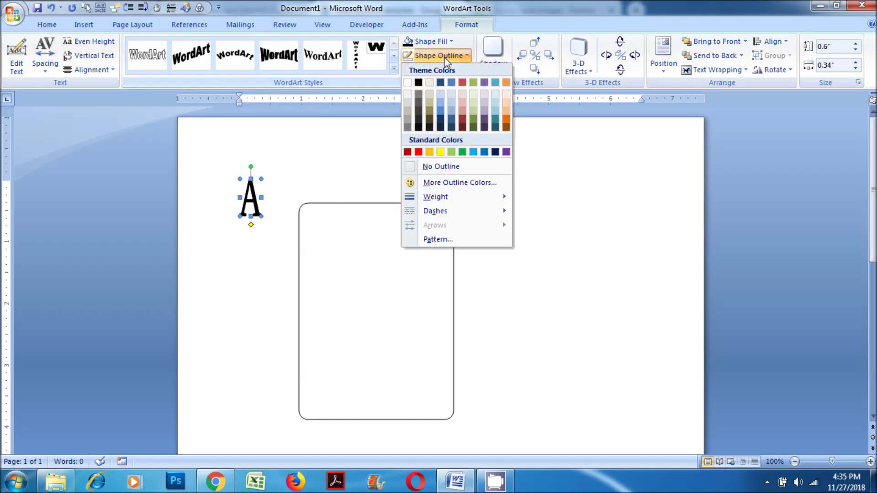
pyautogui.click(442, 166)
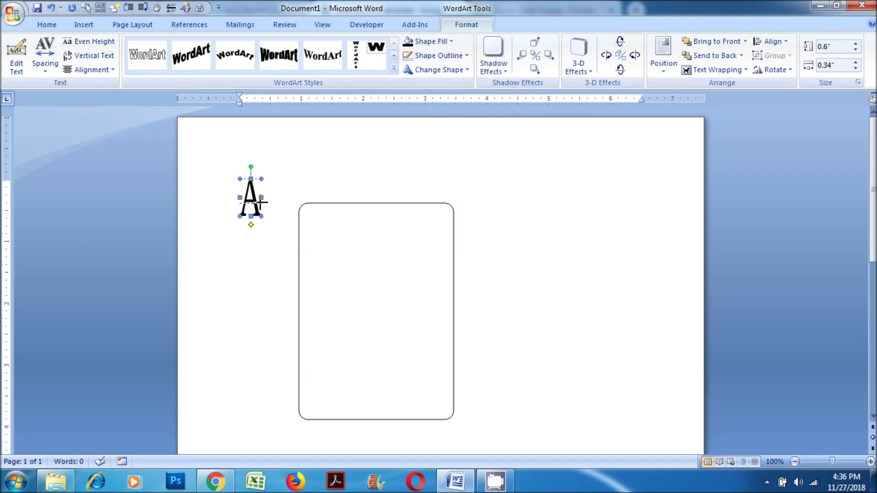
# - Shrink the A to 0.4" in the card's top-left corner, with a size-50 copy beside the card
pyautogui.moveTo(261, 202); pyautogui.dragTo(261, 203)
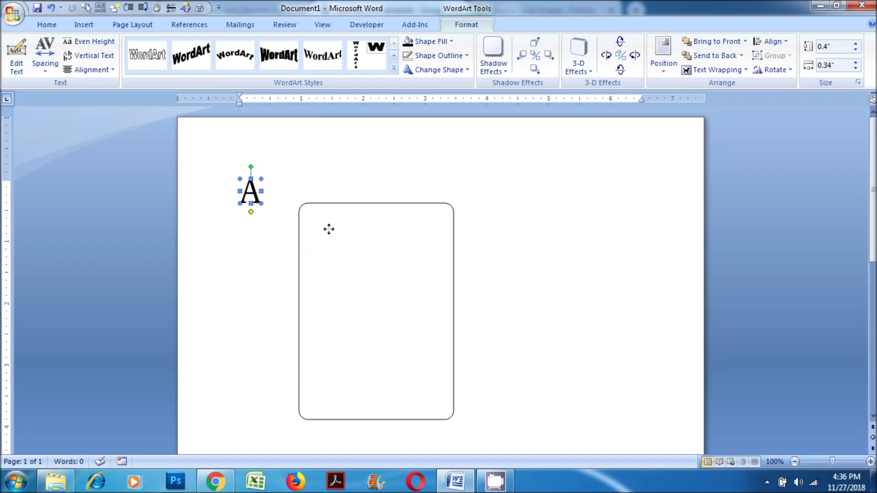
pyautogui.moveTo(321, 226); pyautogui.dragTo(322, 227)
pyautogui.click(247, 215)
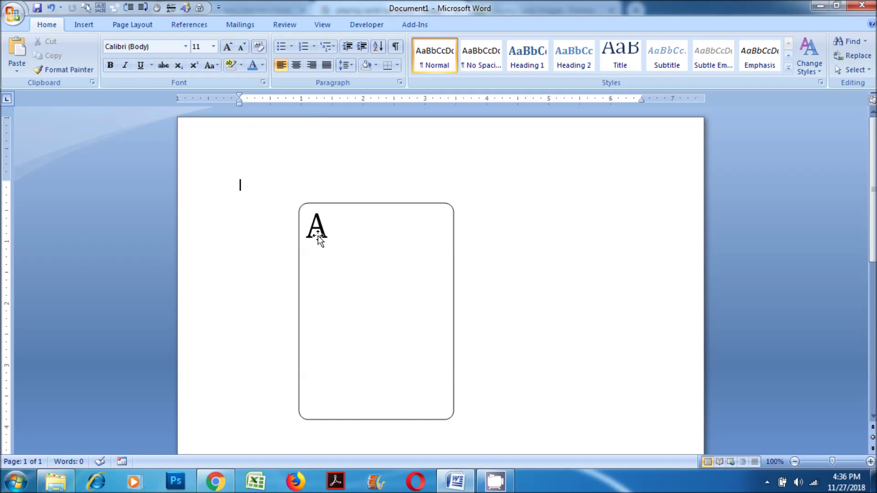
pyautogui.moveTo(321, 228); pyautogui.dragTo(246, 264)
pyautogui.click(247, 186)
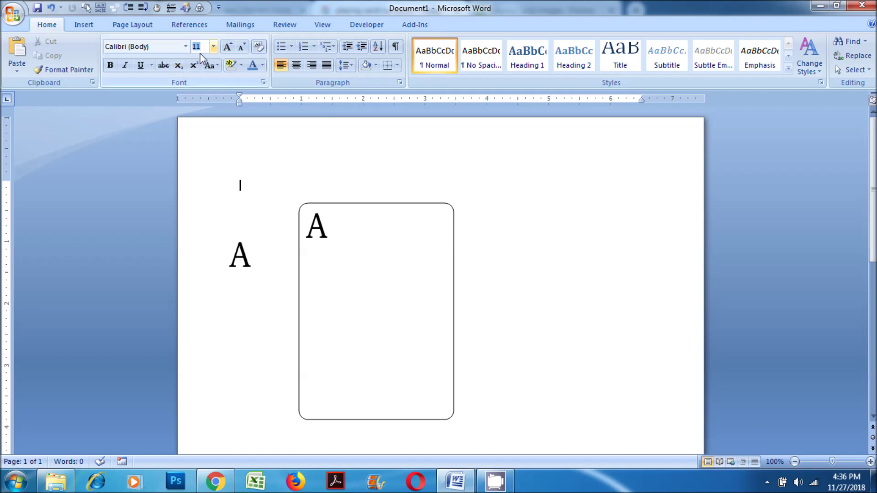
pyautogui.write('0')
pyautogui.press('Return')
pyautogui.click(83, 24)
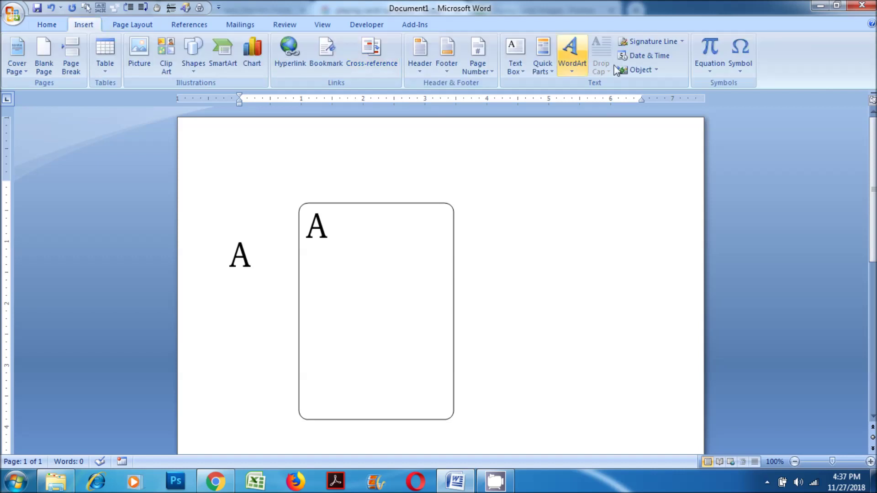
# - Insert the BLACK SPADE SUIT symbol from Arial Unicode MS
pyautogui.click(741, 81)
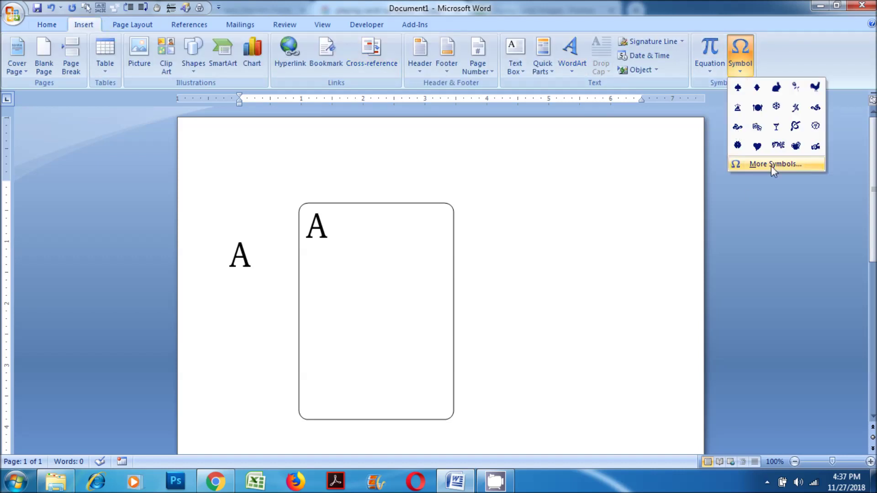
pyautogui.click(772, 163)
pyautogui.click(464, 185)
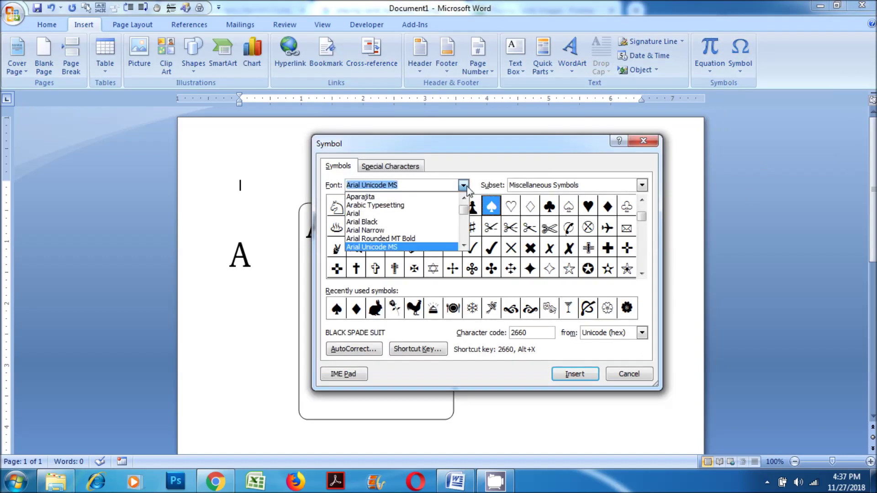
pyautogui.click(379, 247)
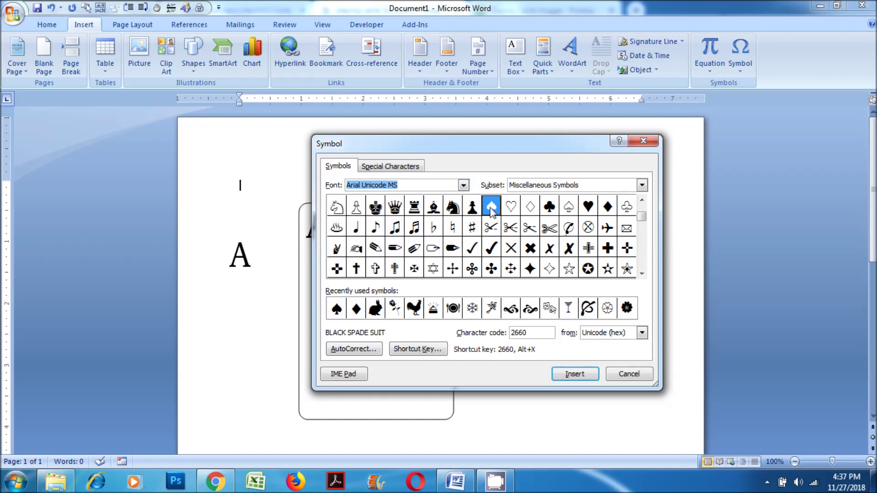
pyautogui.click(641, 200)
pyautogui.click(641, 199)
pyautogui.click(642, 200)
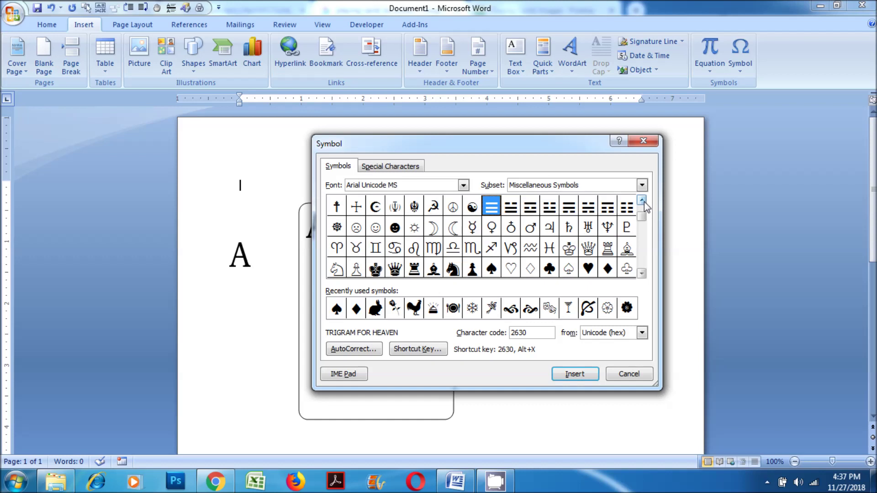
pyautogui.moveTo(644, 221); pyautogui.dragTo(643, 206)
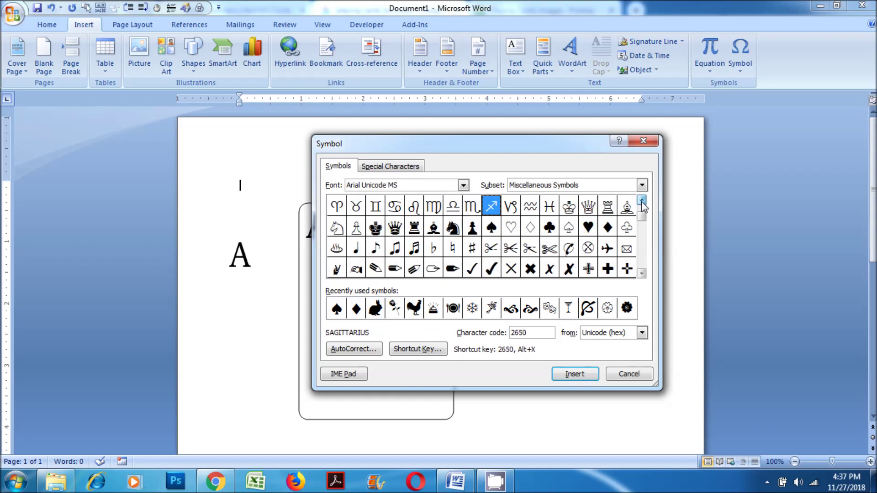
pyautogui.click(492, 229)
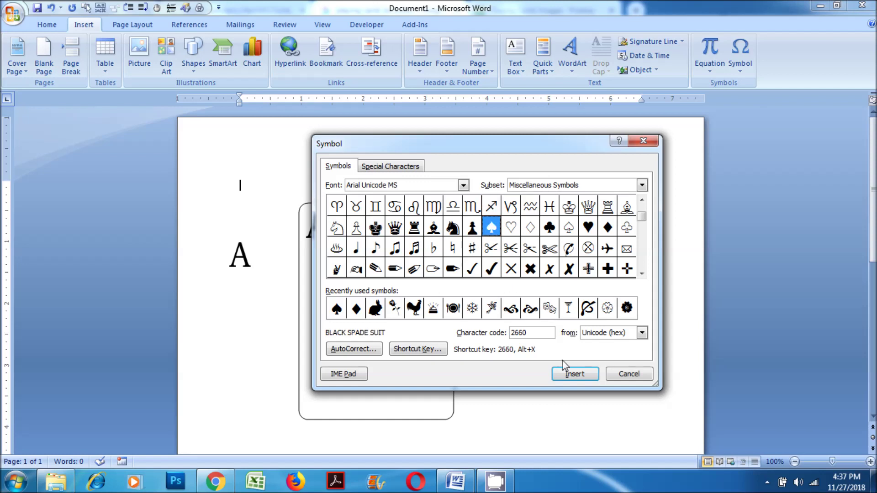
pyautogui.click(579, 375)
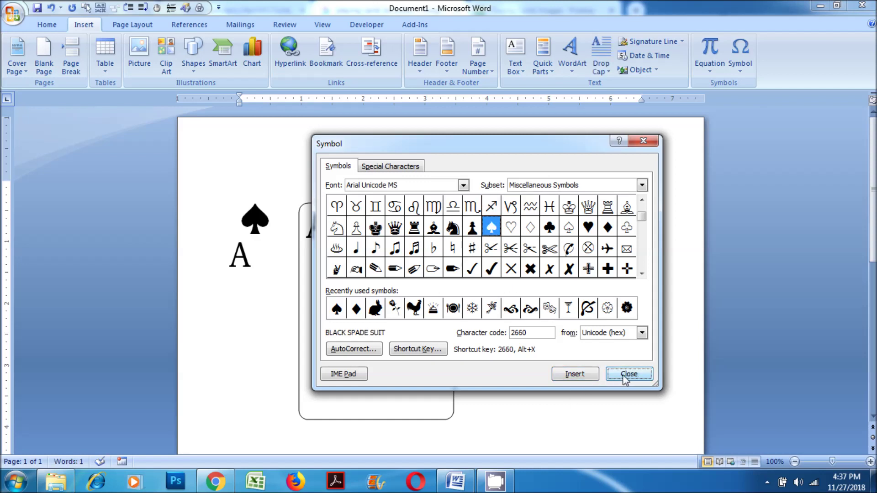
pyautogui.click(627, 375)
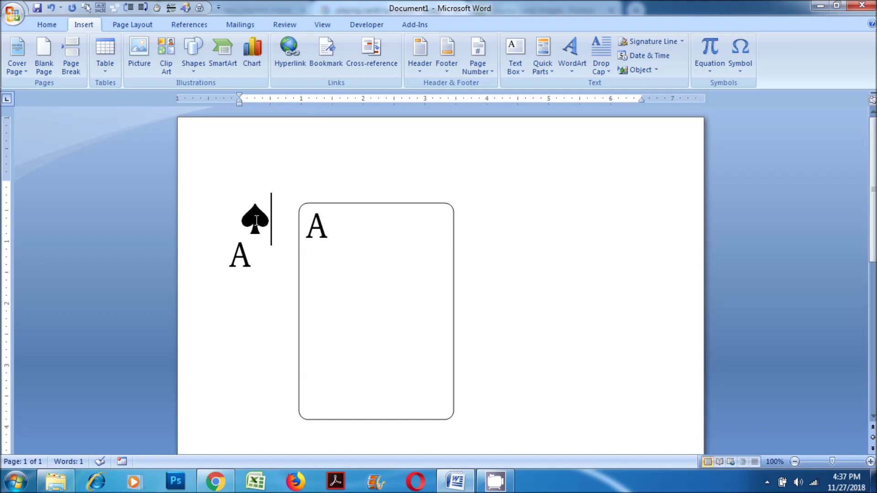
# - Copy the inserted spade and select the spare A WordArt
pyautogui.doubleClick(256, 221)
pyautogui.hotkey('ctrl', 'c')
pyautogui.rightClick(252, 221)
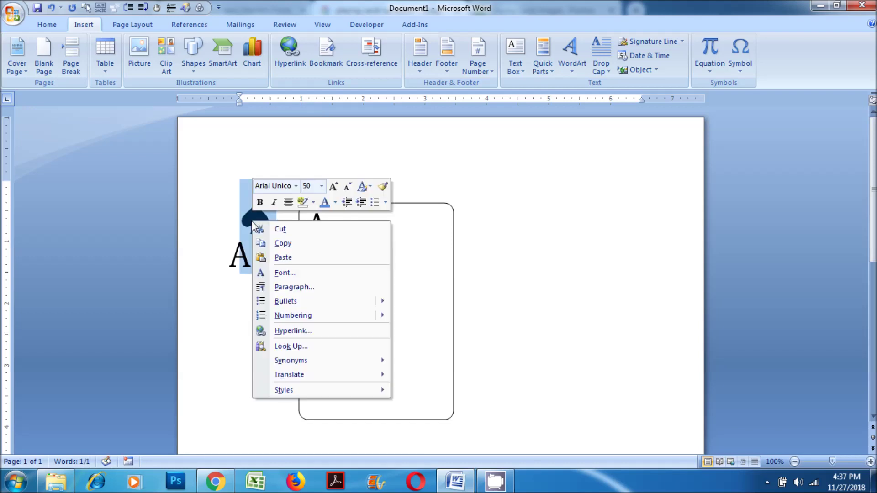
pyautogui.click(281, 243)
pyautogui.click(269, 266)
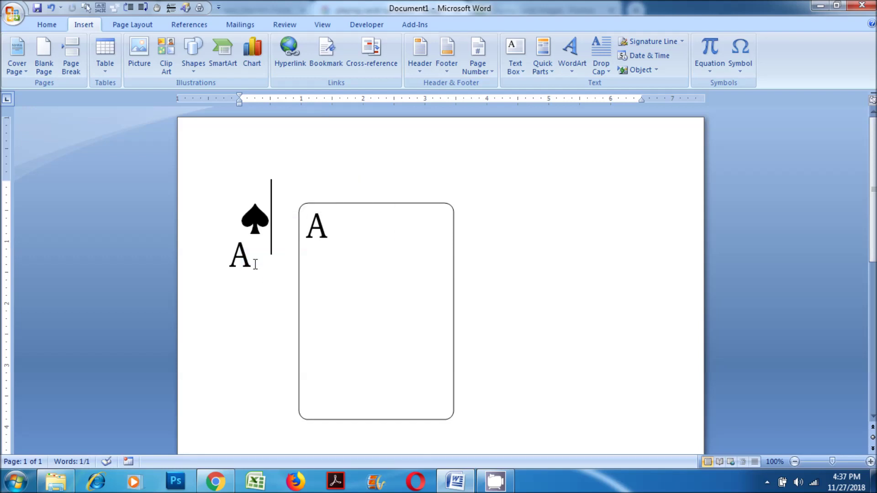
pyautogui.click(244, 260)
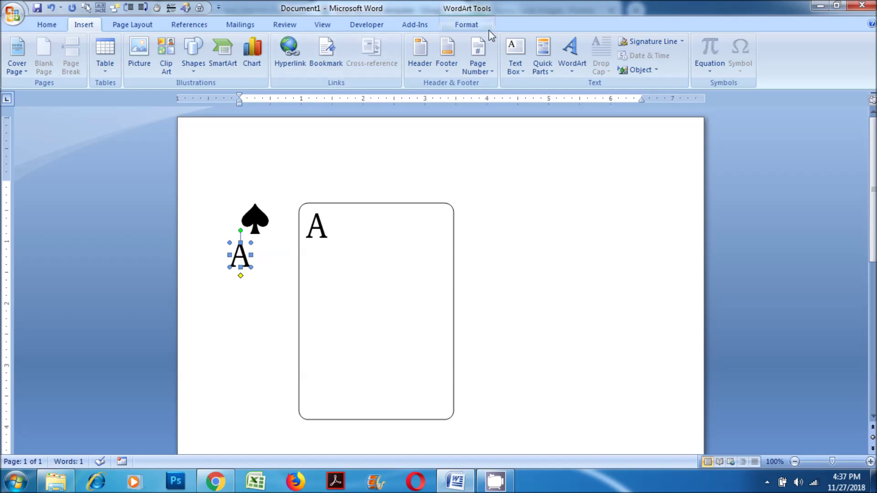
# - Edit the spare WordArt's text, pasting the spade over the A
pyautogui.click(467, 25)
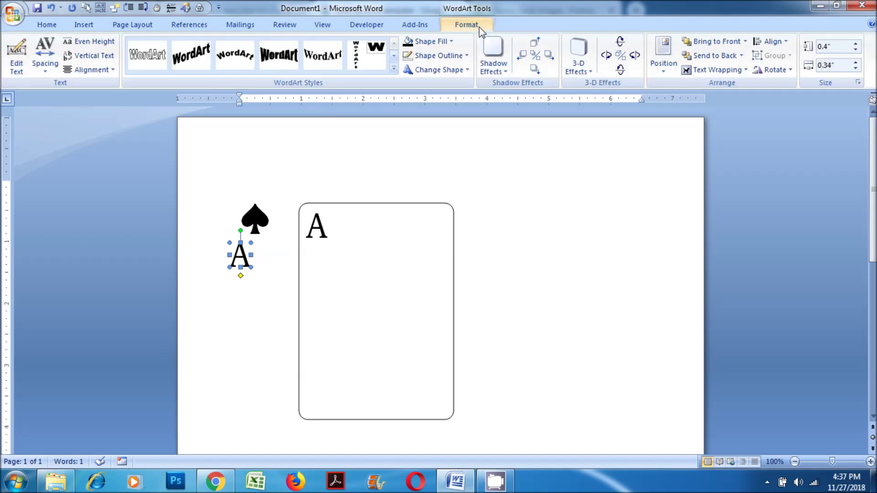
pyautogui.click(23, 67)
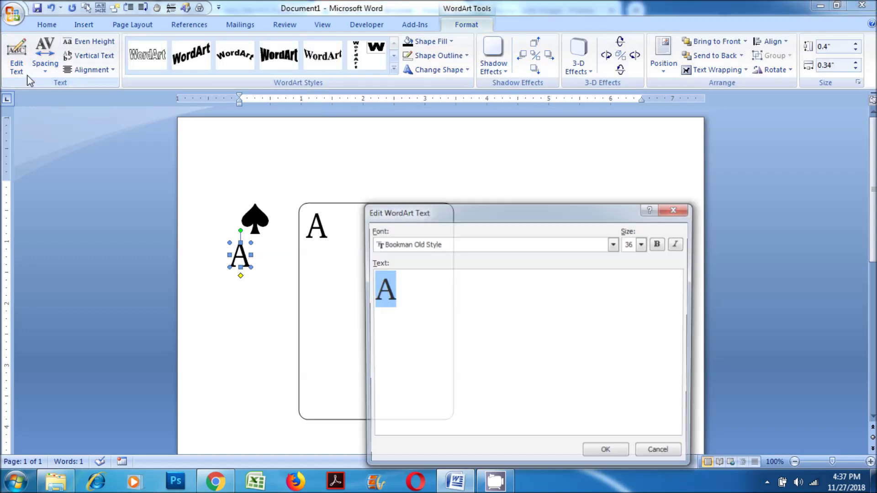
pyautogui.rightClick(381, 292)
pyautogui.click(414, 325)
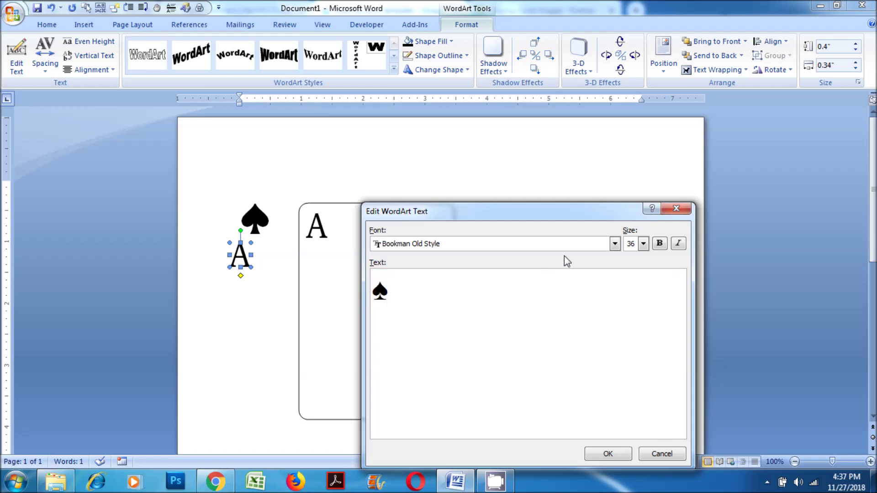
# - Set the spade's font to Arial Unicode MS and confirm the change
pyautogui.click(615, 244)
pyautogui.moveTo(616, 297); pyautogui.dragTo(615, 255)
pyautogui.click(615, 315)
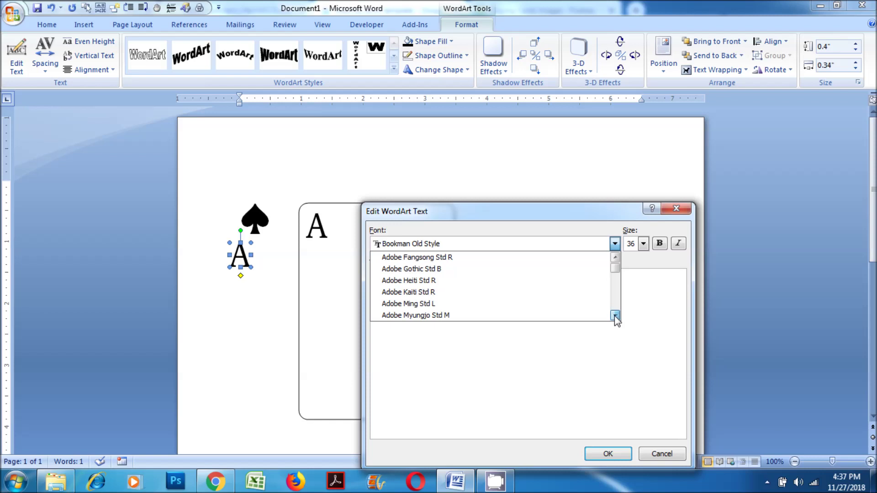
pyautogui.click(615, 315)
pyautogui.click(615, 315)
pyautogui.click(615, 315)
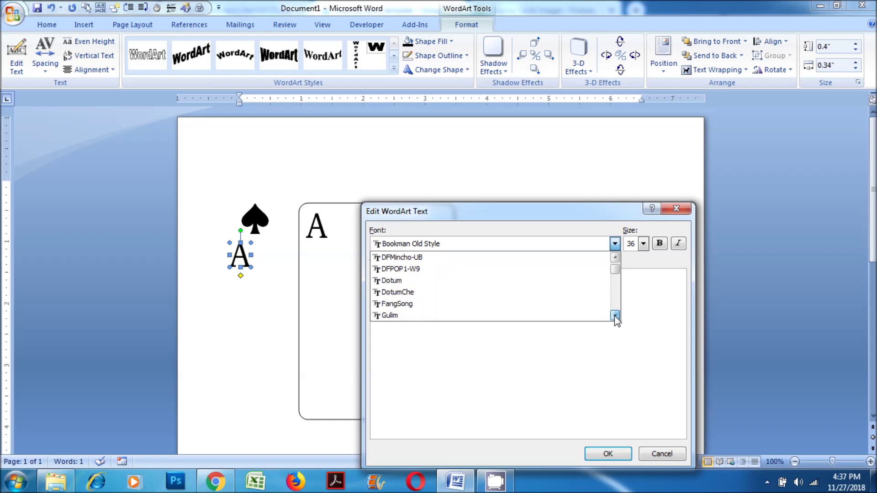
pyautogui.click(615, 315)
pyautogui.click(615, 315)
pyautogui.click(615, 315)
pyautogui.click(615, 315)
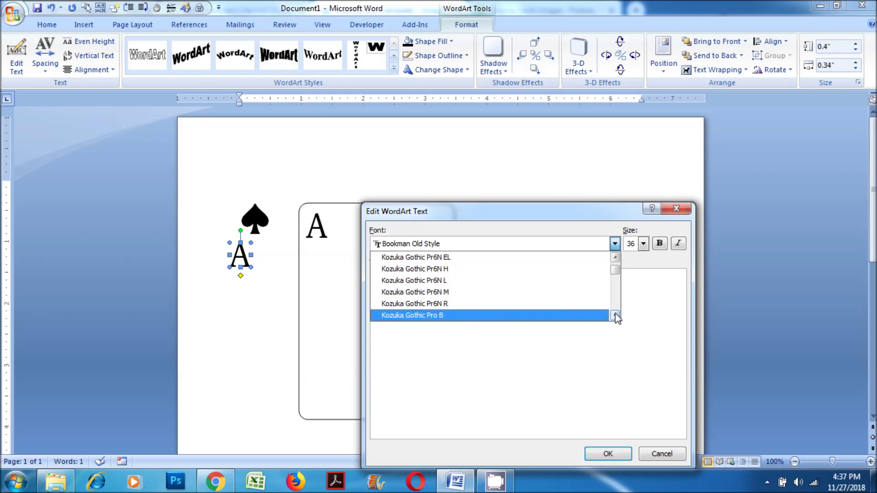
pyautogui.click(615, 315)
pyautogui.click(616, 315)
pyautogui.click(616, 315)
pyautogui.click(615, 316)
pyautogui.click(616, 315)
pyautogui.click(615, 315)
pyautogui.click(615, 316)
pyautogui.click(615, 315)
pyautogui.moveTo(616, 297); pyautogui.dragTo(619, 269)
pyautogui.click(616, 316)
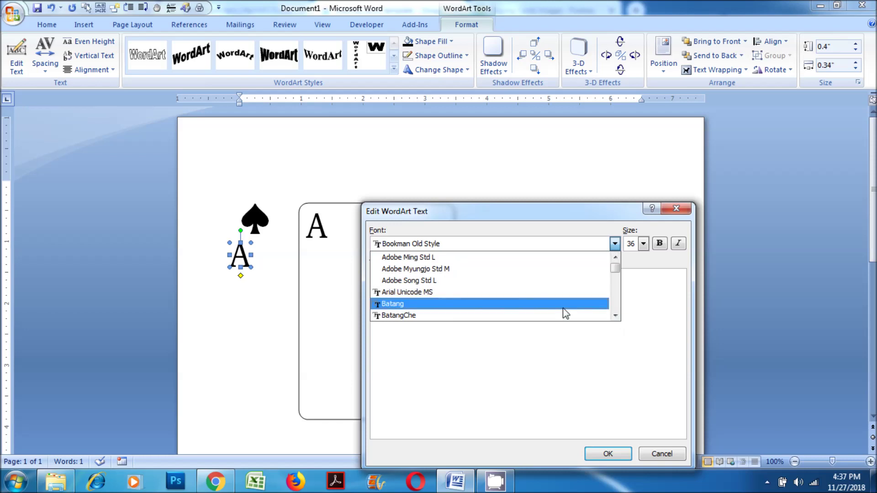
pyautogui.click(530, 292)
pyautogui.click(600, 454)
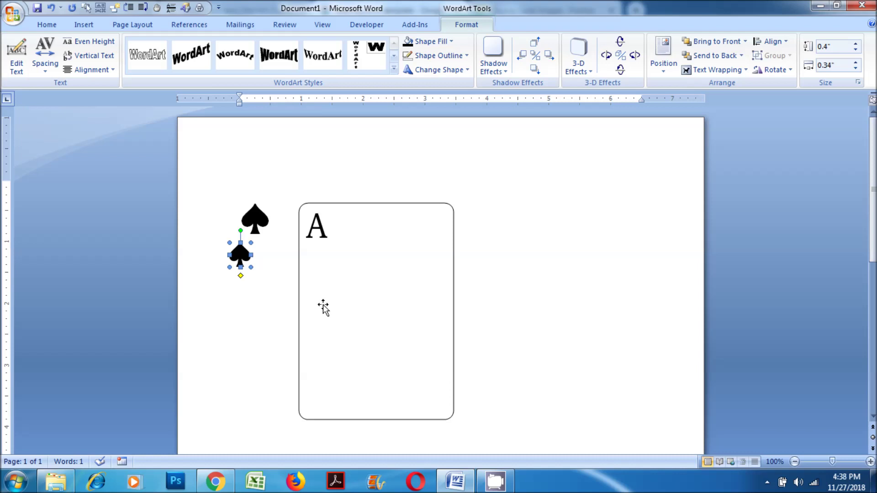
# - Move the small spade under the card's A and select both
pyautogui.moveTo(240, 258); pyautogui.dragTo(316, 258)
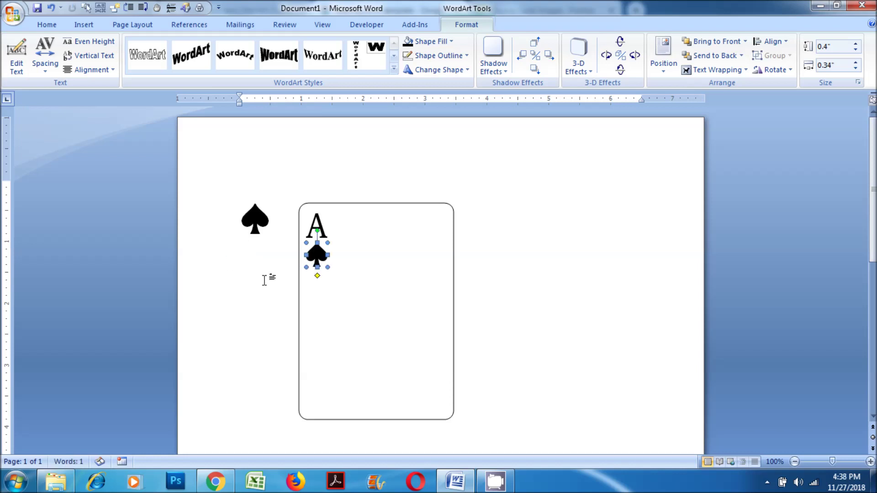
pyautogui.click(264, 279)
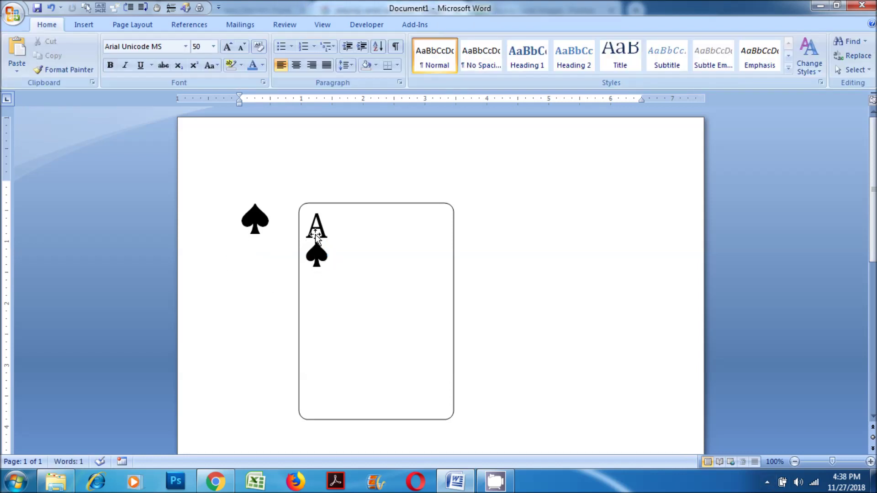
pyautogui.click(322, 229)
pyautogui.keyDown('shift'); pyautogui.click(319, 253); pyautogui.keyUp('shift')
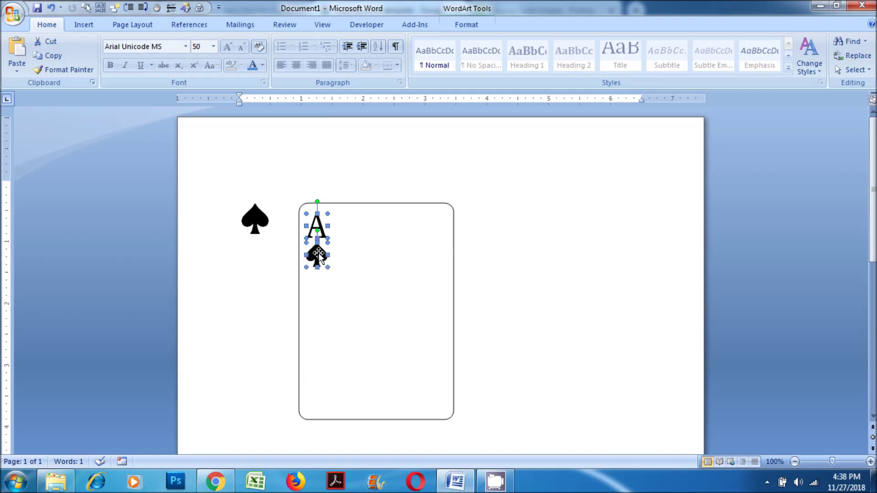
pyautogui.click(467, 25)
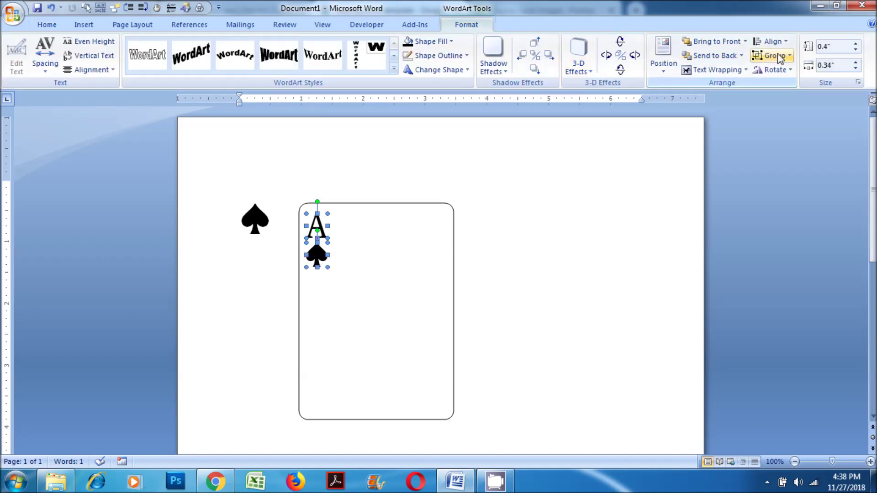
# - Centre-align the A and spade, group them, and copy the group to the card's lower right
pyautogui.click(782, 44)
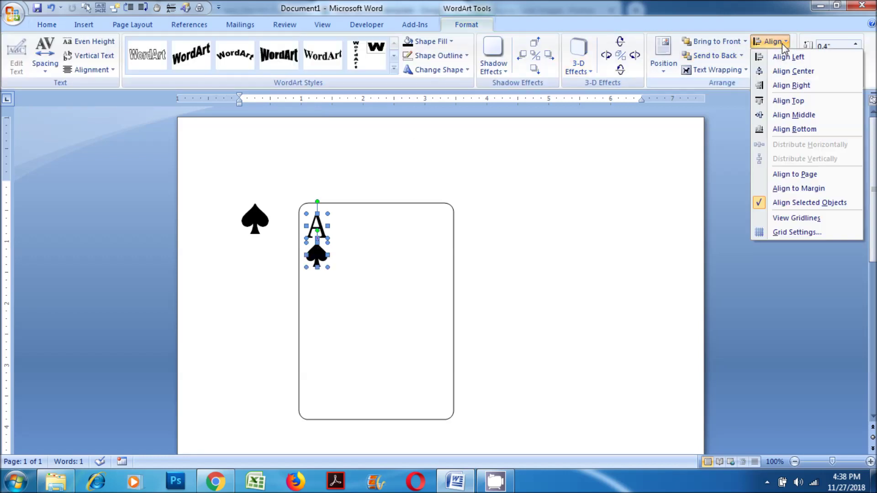
pyautogui.click(794, 71)
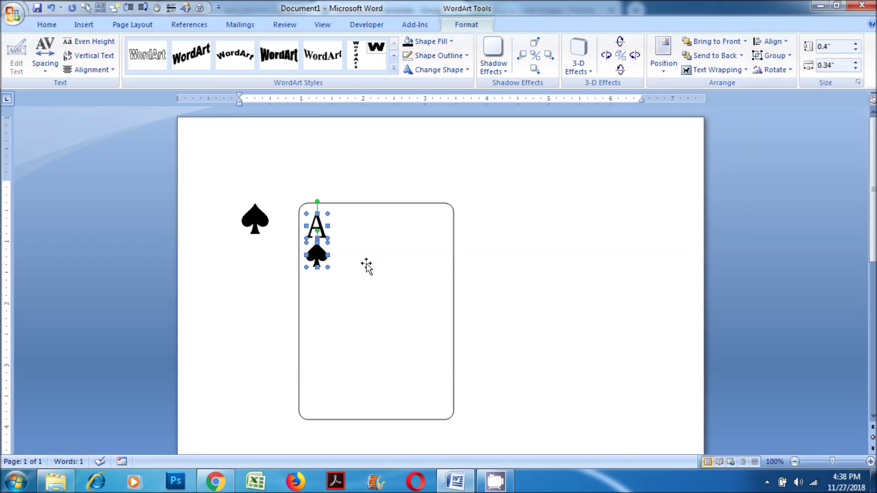
pyautogui.click(775, 55)
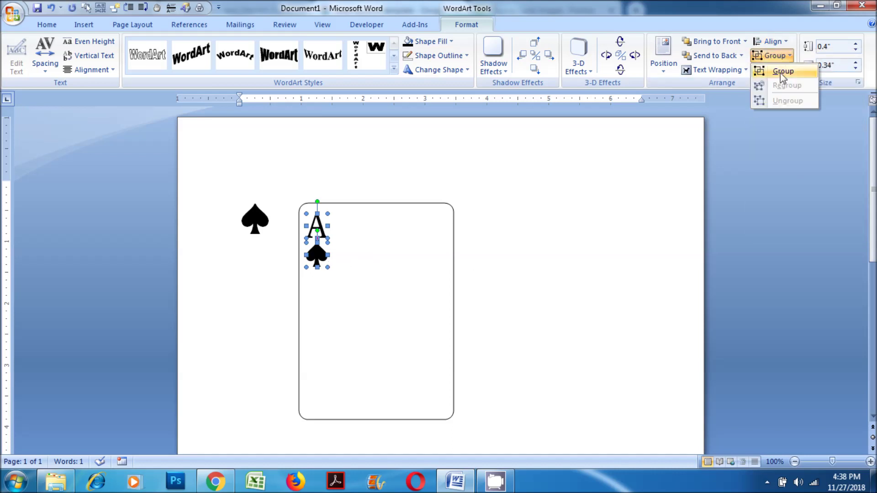
pyautogui.click(782, 72)
pyautogui.keyDown('ctrl'); pyautogui.moveTo(321, 255); pyautogui.dragTo(422, 386); pyautogui.keyUp('ctrl')
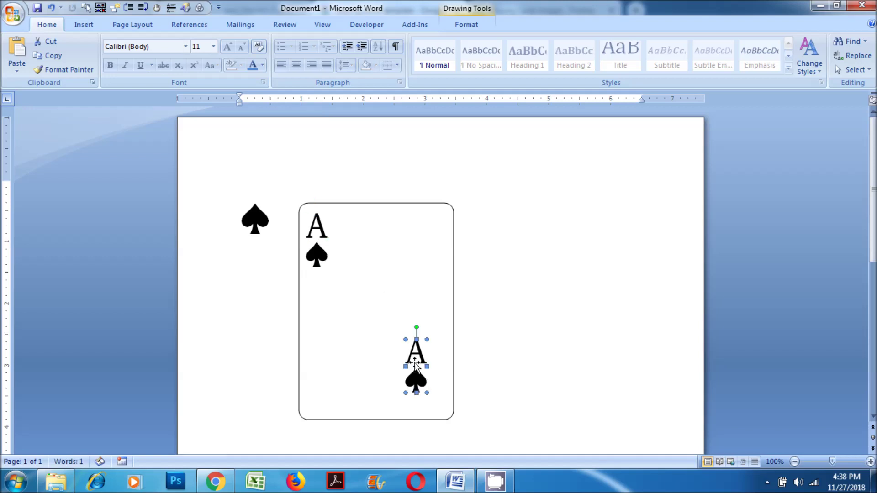
# - Flip the lower A-and-spade group vertically
pyautogui.click(464, 26)
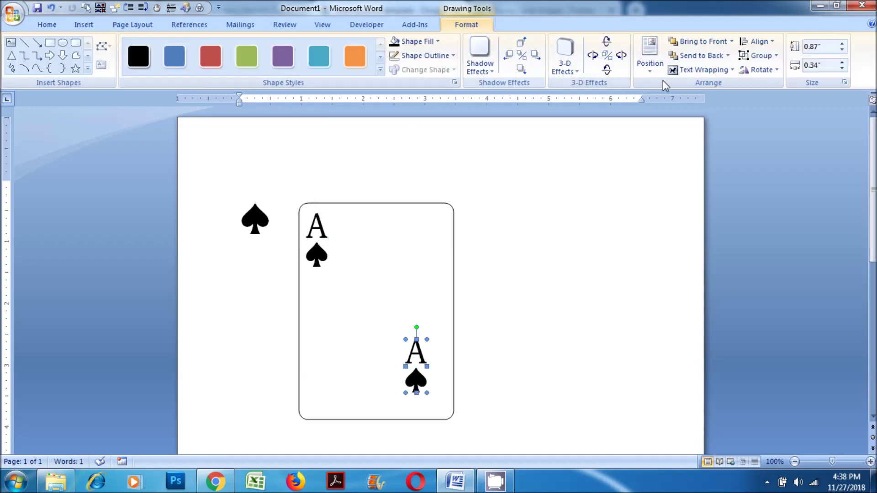
pyautogui.click(759, 69)
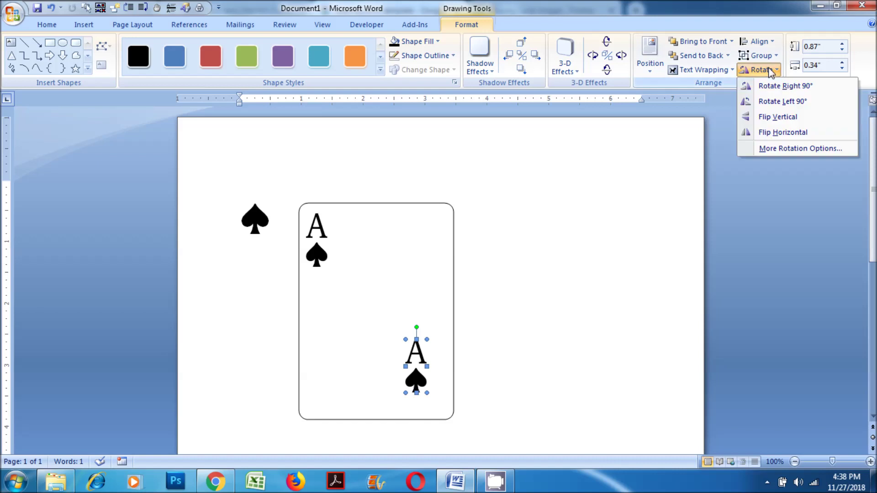
pyautogui.click(775, 118)
# - Nudge the flipped index down and right into the card's bottom-right corner
pyautogui.moveTo(428, 367); pyautogui.dragTo(432, 372)
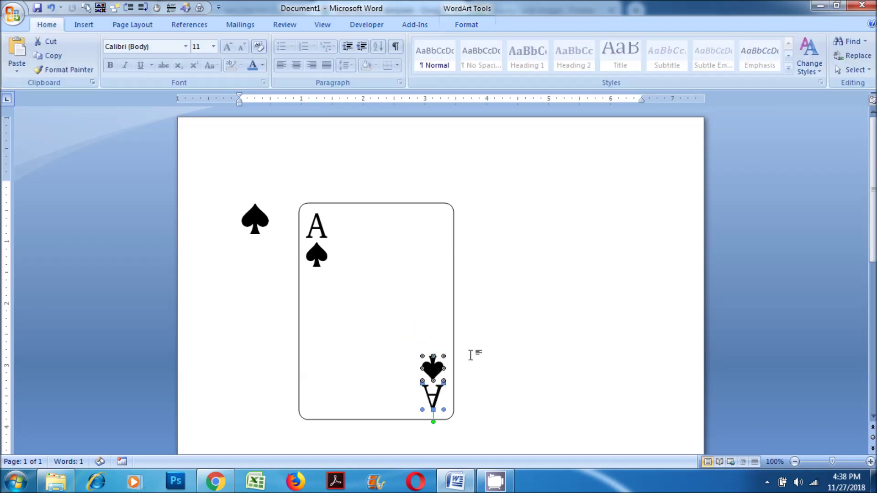
pyautogui.click(481, 280)
pyautogui.click(434, 365)
pyautogui.press('Right')
pyautogui.press('Down')
pyautogui.press('Right')
pyautogui.press('Down')
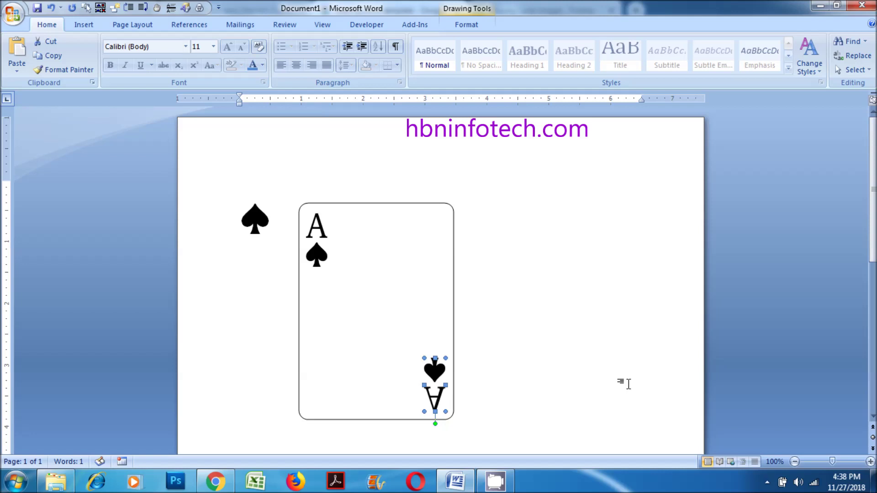
pyautogui.click(563, 297)
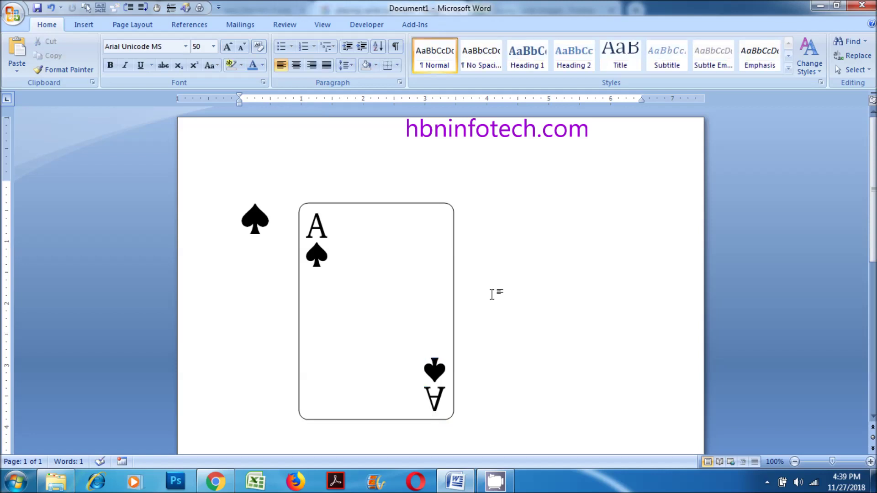
# - Ungroup the top-left A and spade and select just the small spade
pyautogui.click(315, 261)
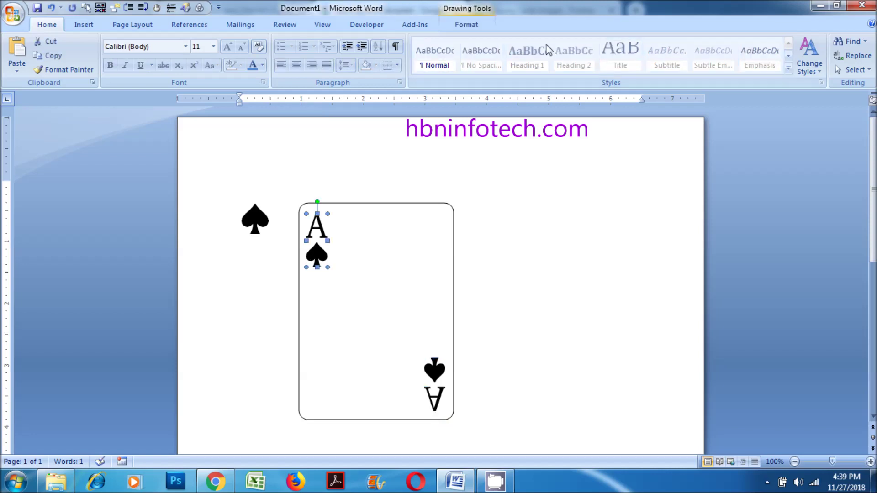
pyautogui.click(475, 28)
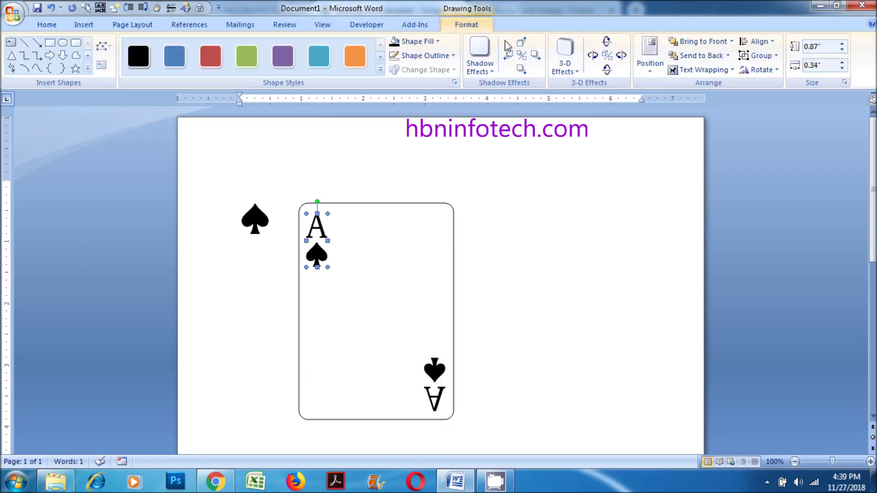
pyautogui.click(763, 59)
pyautogui.click(769, 99)
pyautogui.click(631, 231)
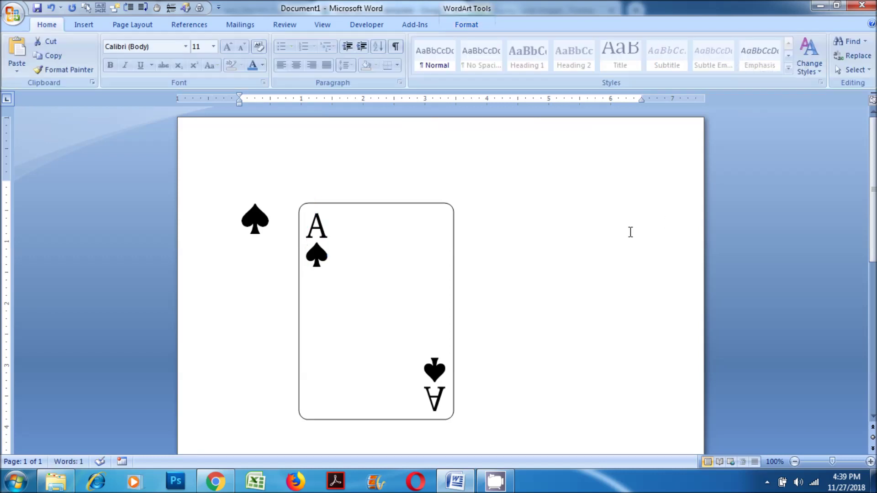
pyautogui.click(312, 264)
# - Copy the spade mid-card, enlarge it, and align it center and middle on the card
pyautogui.moveTo(381, 314); pyautogui.dragTo(406, 277)
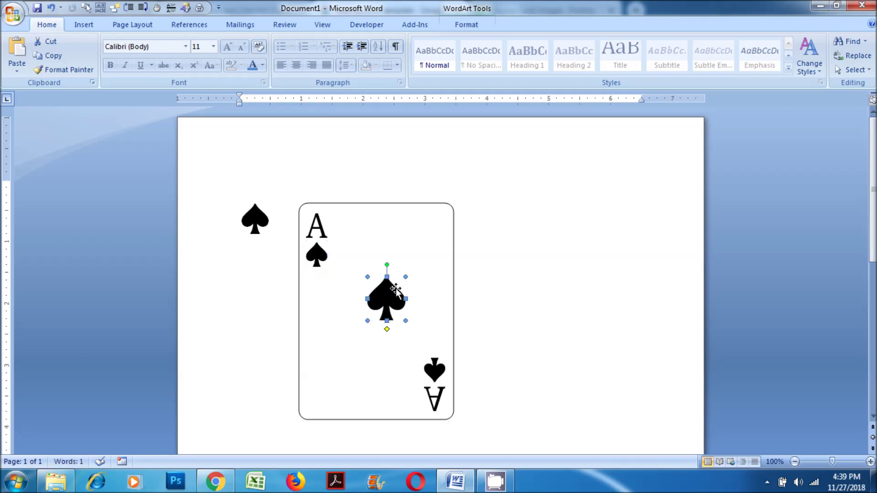
pyautogui.moveTo(410, 273); pyautogui.dragTo(413, 267)
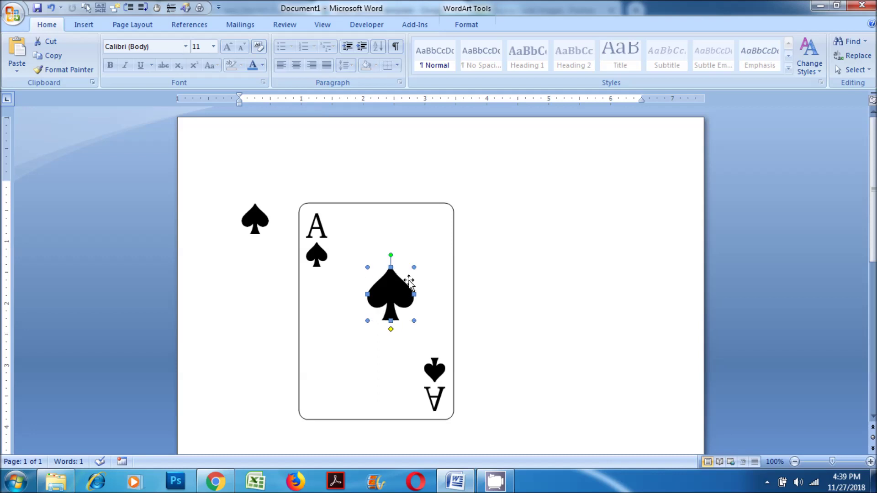
pyautogui.keyDown('shift'); pyautogui.click(428, 234); pyautogui.keyUp('shift')
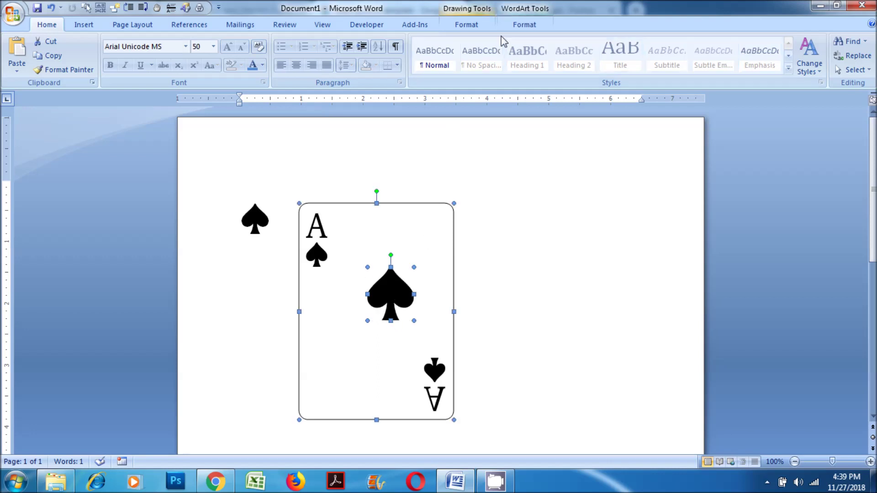
pyautogui.click(522, 25)
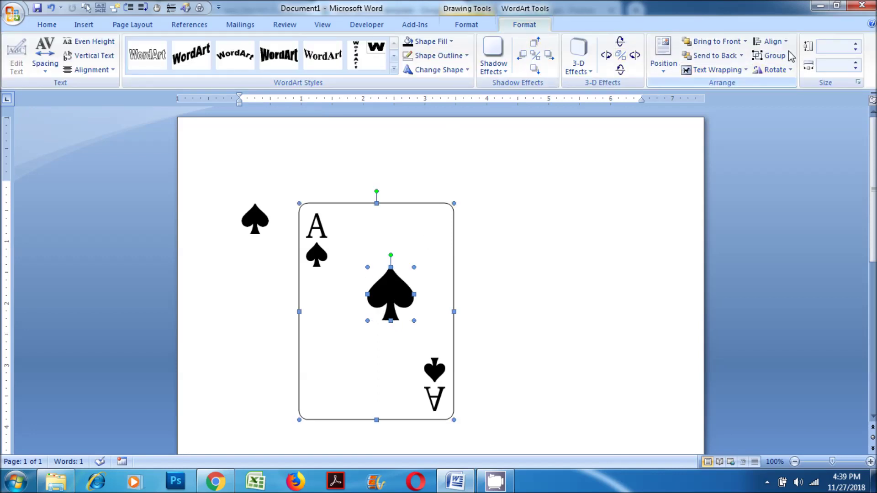
pyautogui.click(773, 42)
pyautogui.click(790, 72)
pyautogui.click(770, 42)
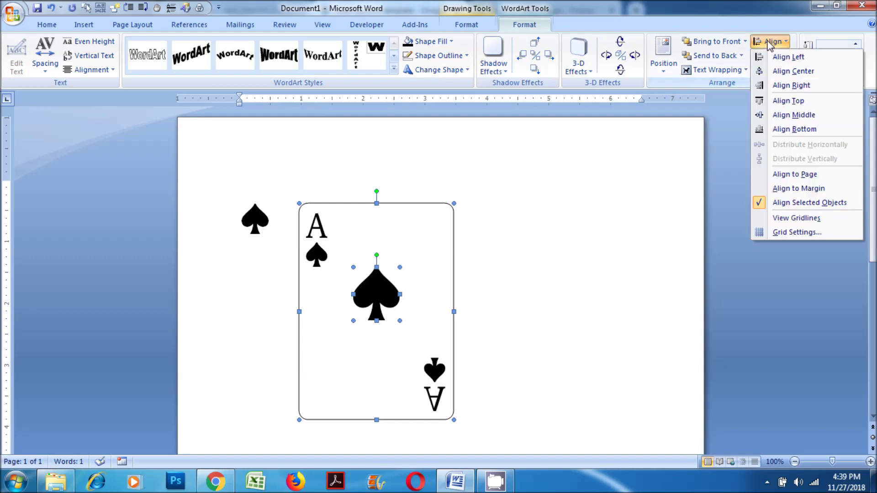
pyautogui.click(783, 115)
pyautogui.click(496, 264)
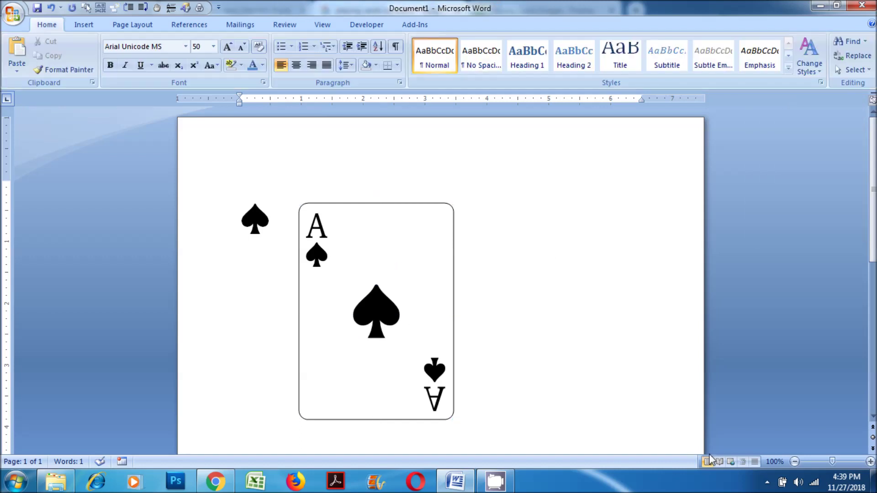
# - Switch the page orientation to Landscape
pyautogui.click(144, 31)
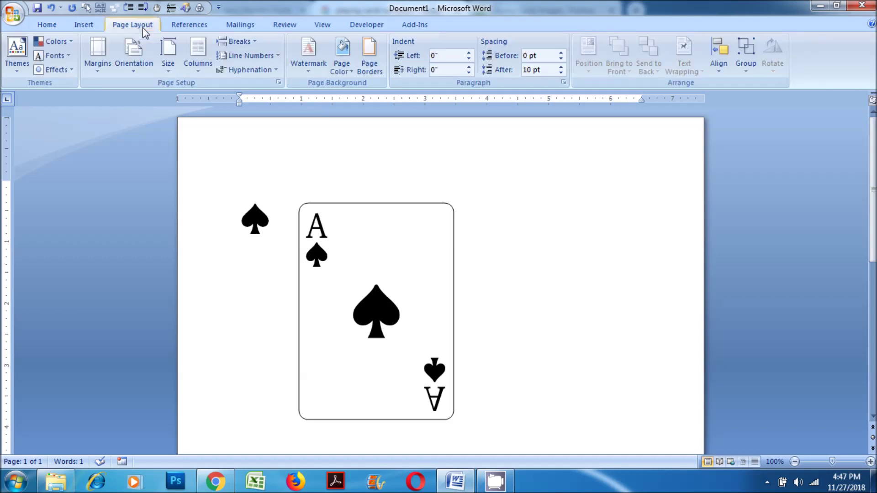
pyautogui.click(147, 72)
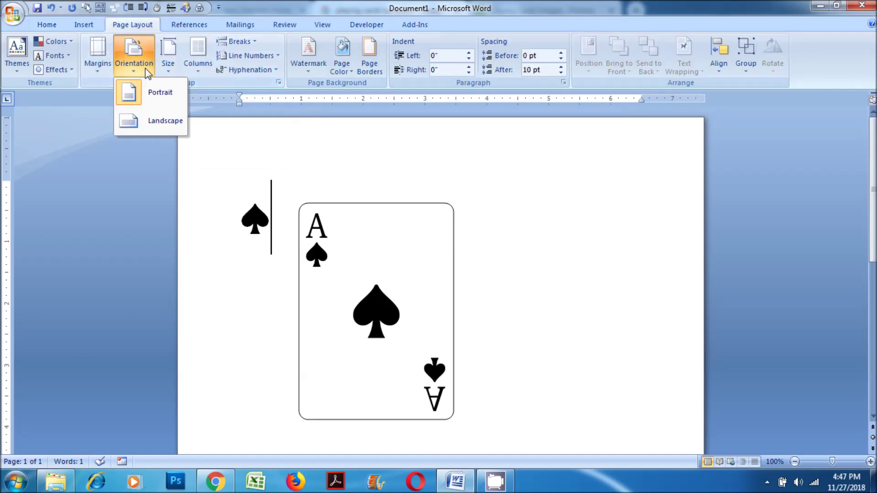
pyautogui.click(155, 118)
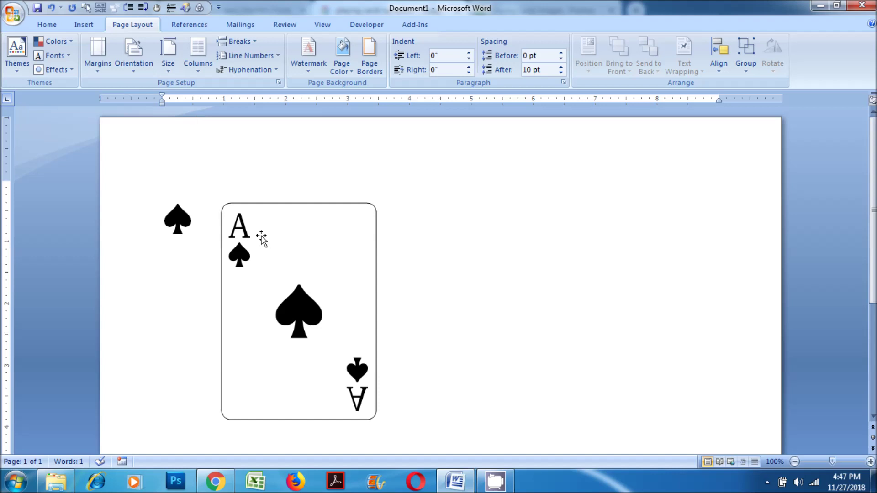
# - Select the whole ace of spades card with Select Objects and drag a copy to its right
pyautogui.click(46, 24)
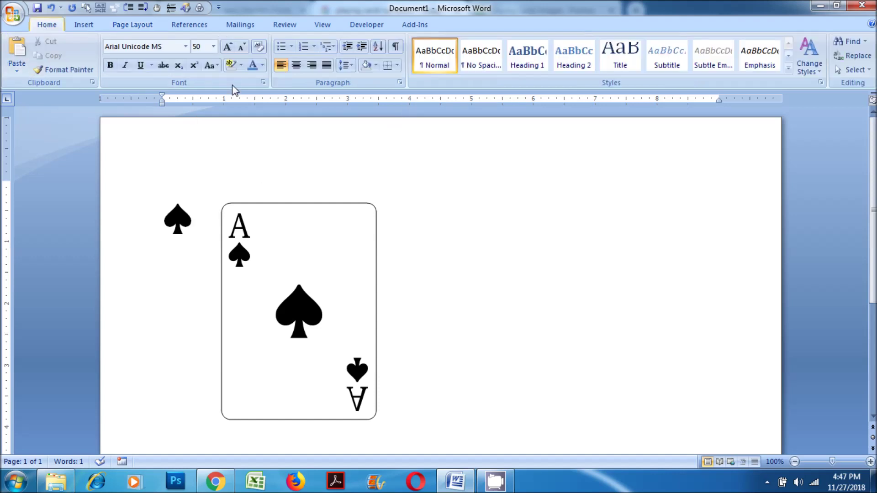
pyautogui.click(849, 70)
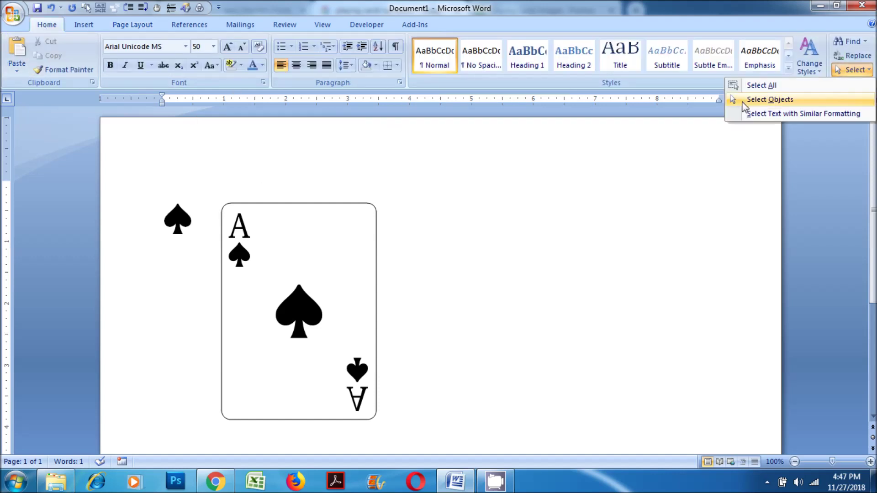
pyautogui.click(760, 100)
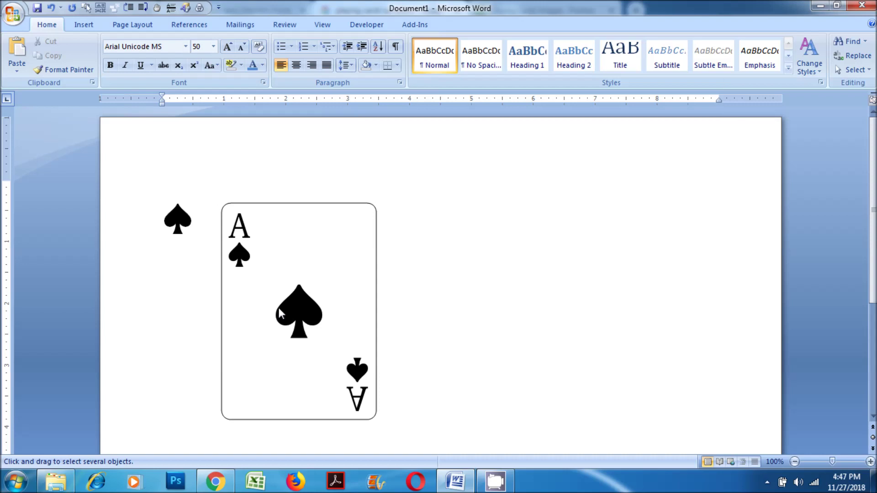
pyautogui.moveTo(402, 445); pyautogui.dragTo(400, 441)
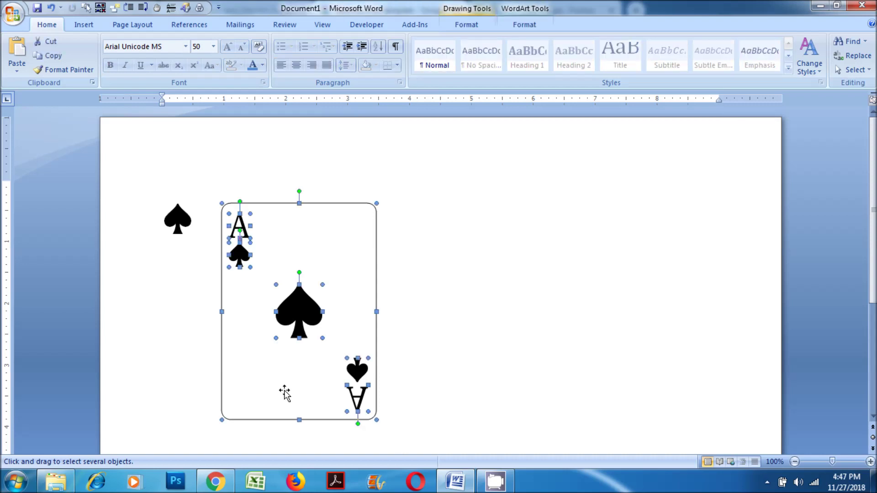
pyautogui.moveTo(284, 393); pyautogui.dragTo(637, 397)
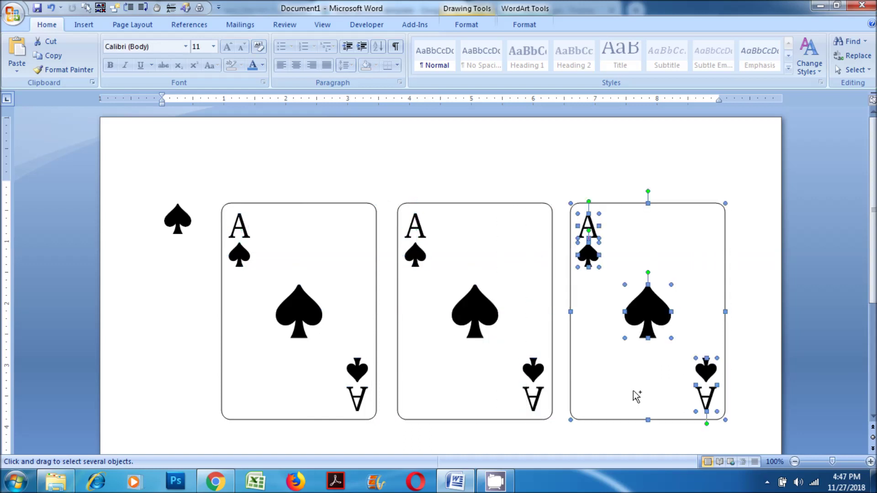
pyautogui.click(464, 178)
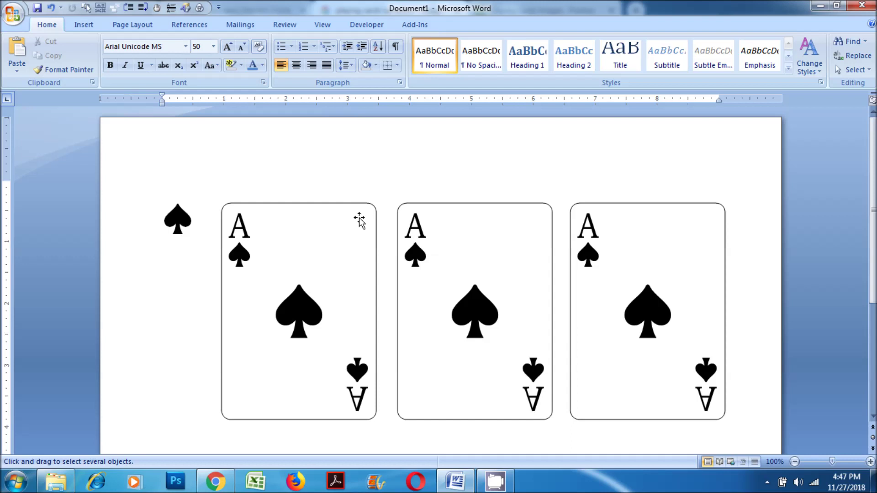
# - Change the middle card's top-left A to 2 and fill it red
pyautogui.click(420, 229)
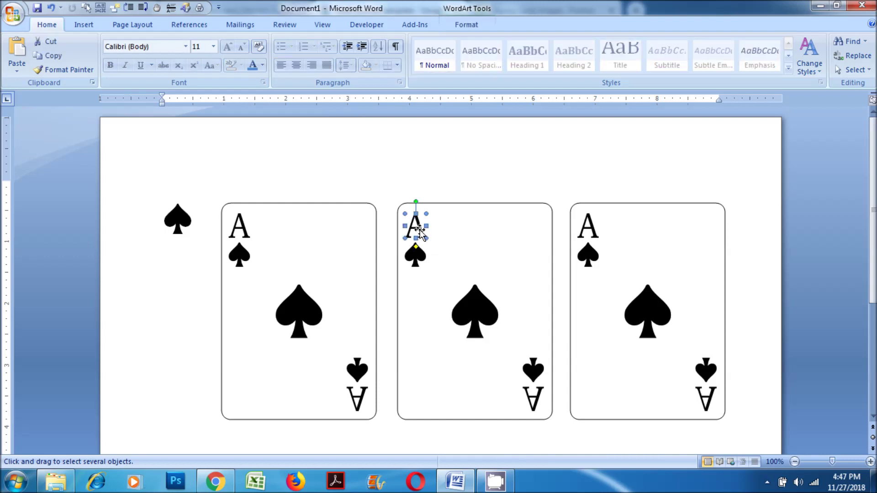
pyautogui.click(464, 26)
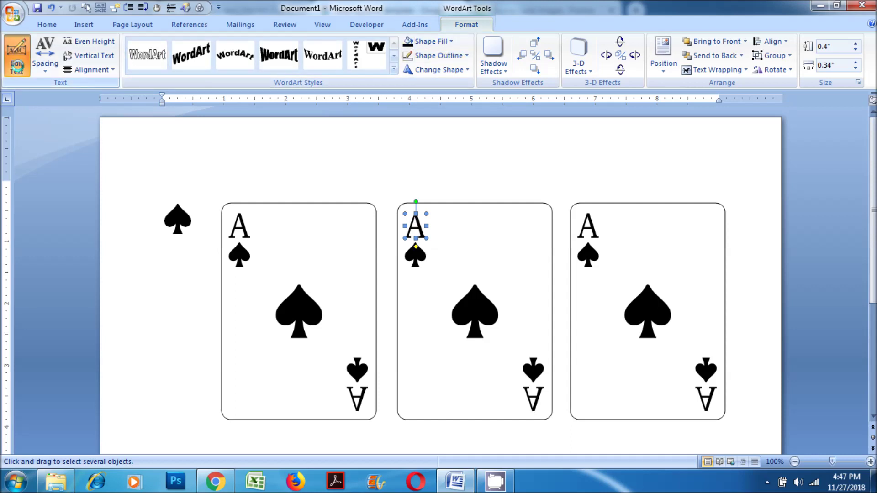
pyautogui.click(16, 55)
pyautogui.write('2')
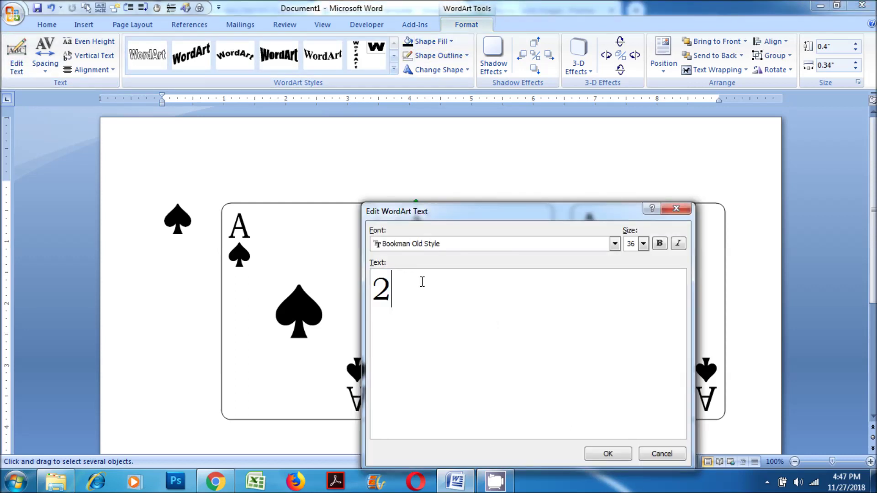
pyautogui.click(596, 454)
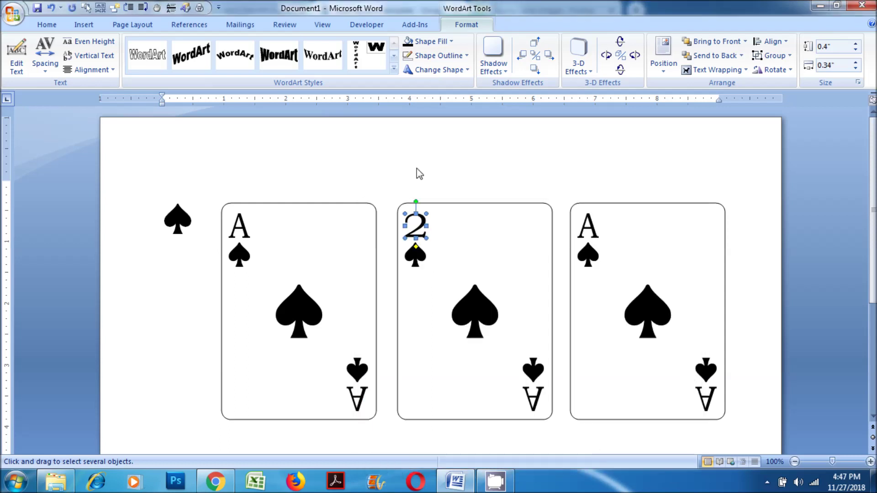
pyautogui.click(447, 41)
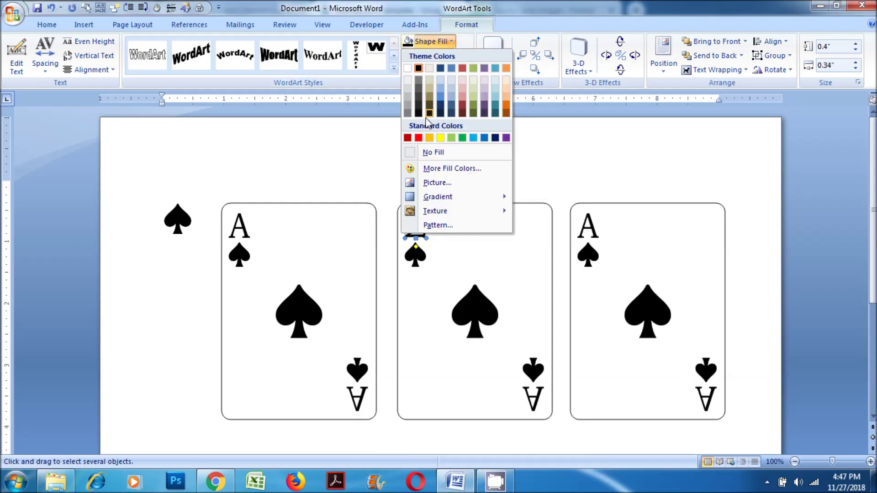
pyautogui.click(419, 137)
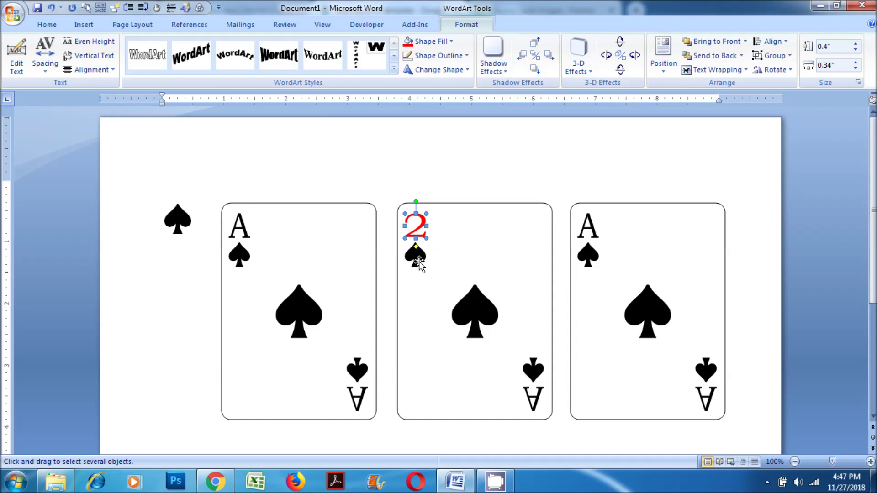
# - Ungroup the bottom-right spade and inverted A, then change the inverted A to 2
pyautogui.click(419, 261)
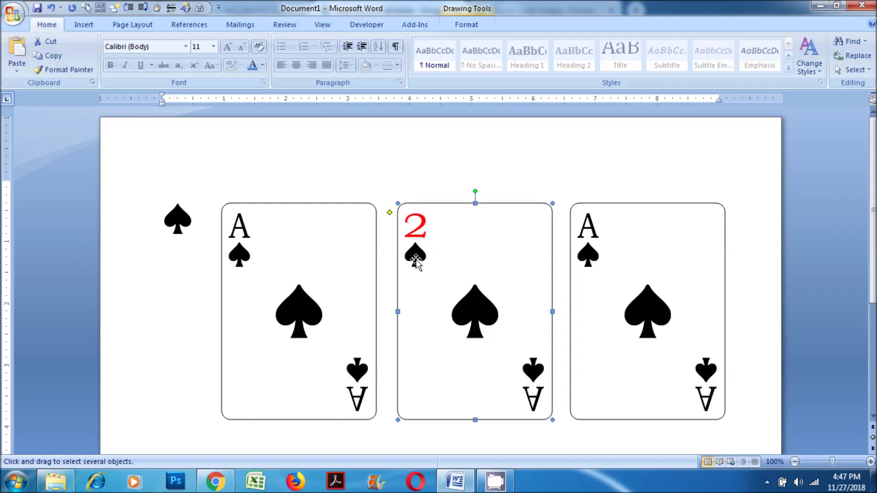
pyautogui.click(535, 401)
pyautogui.click(465, 26)
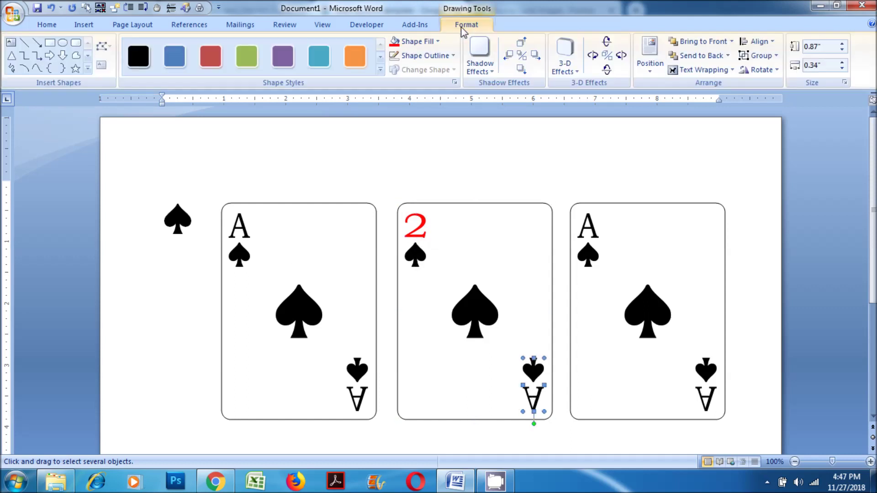
pyautogui.click(761, 57)
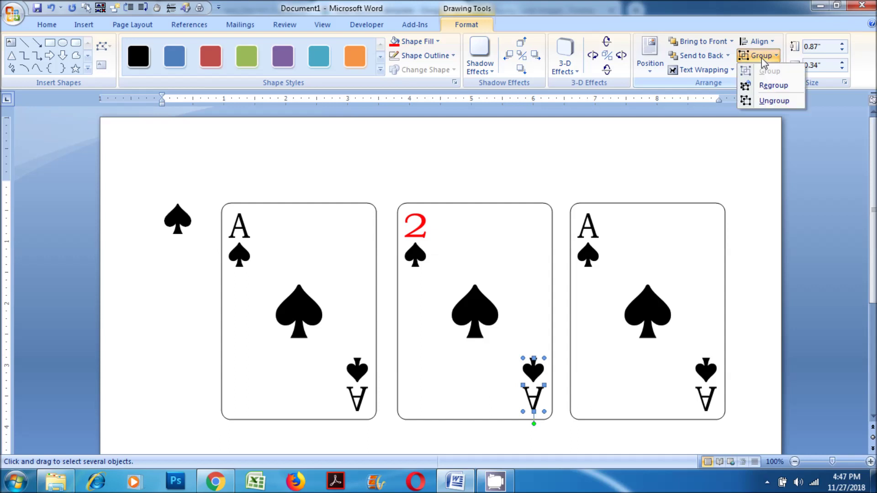
pyautogui.click(771, 101)
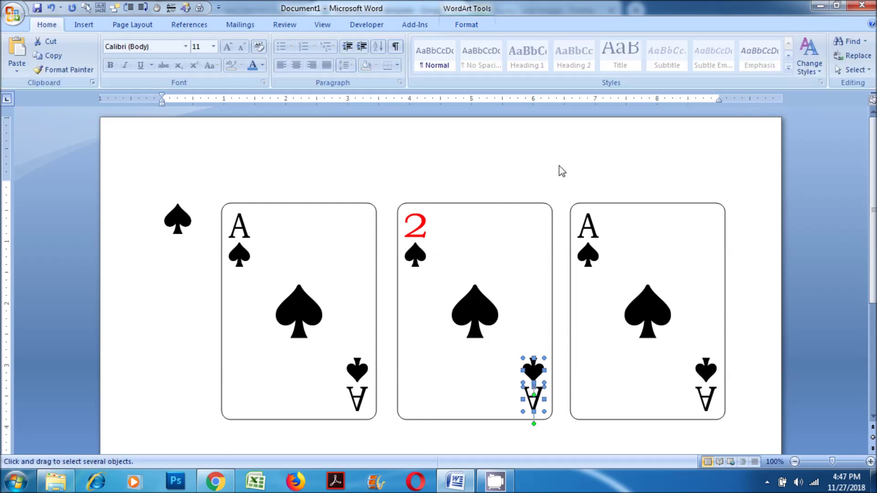
pyautogui.press('Escape')
pyautogui.click(528, 401)
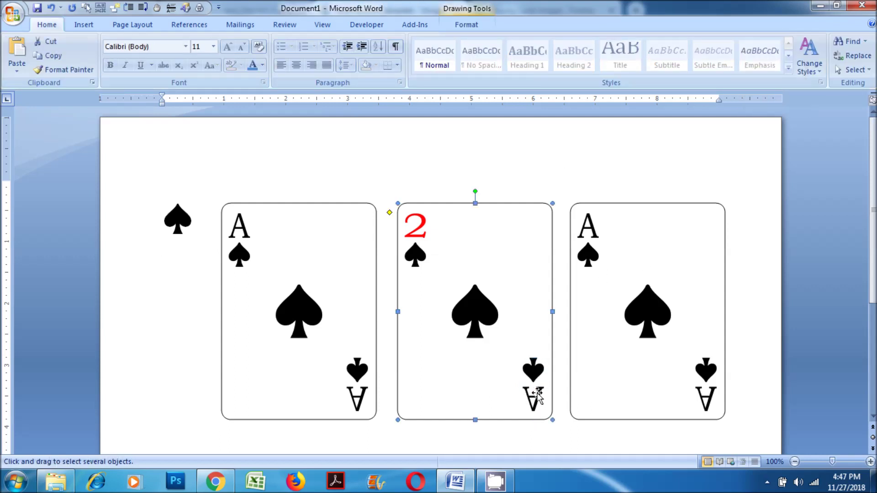
pyautogui.click(459, 26)
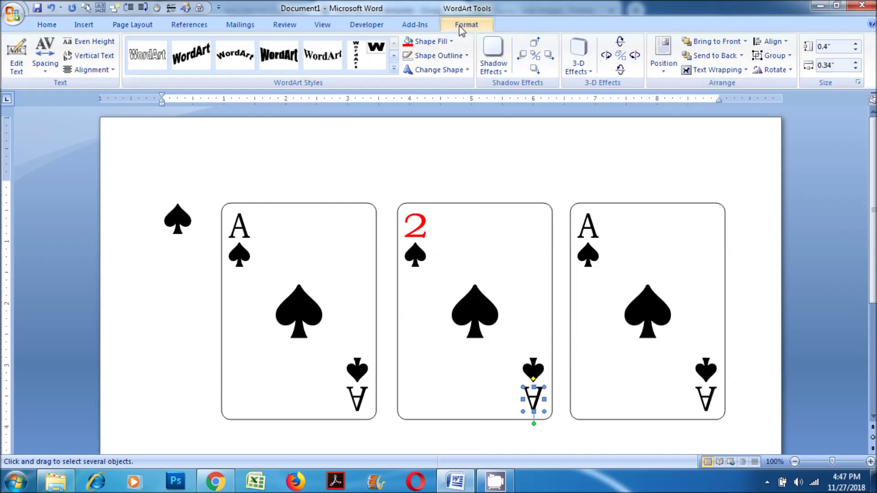
pyautogui.click(17, 64)
pyautogui.write('2')
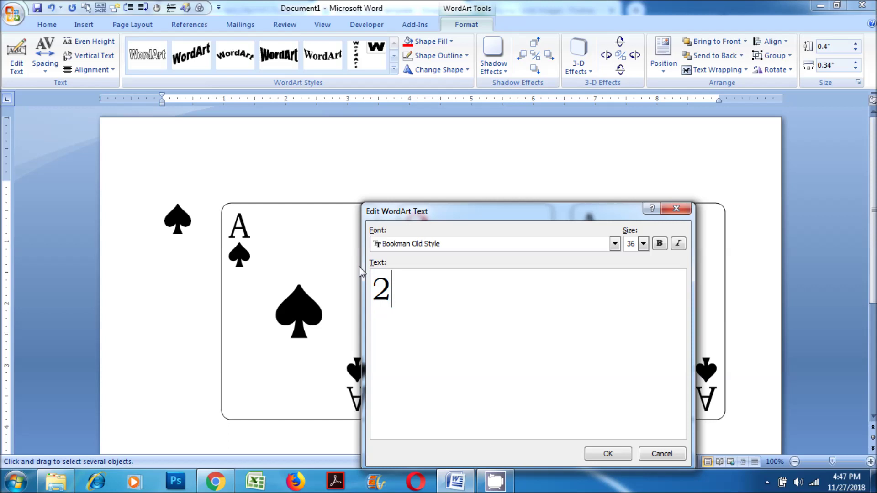
pyautogui.click(607, 454)
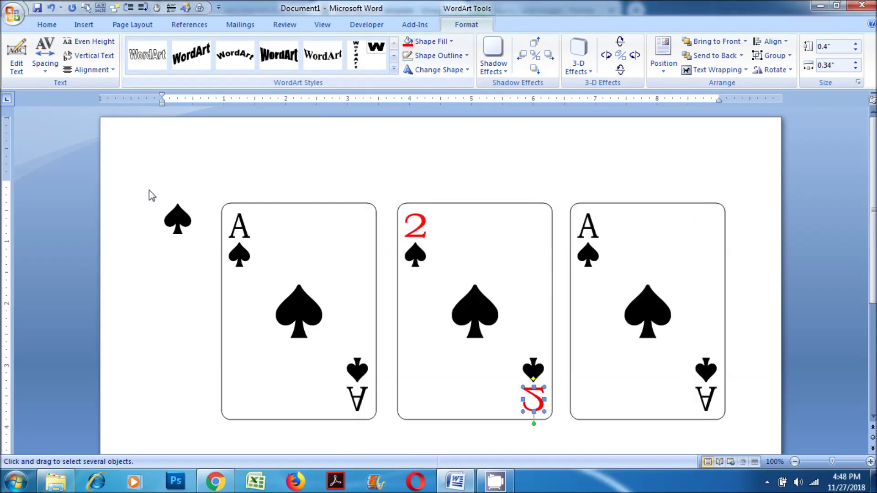
pyautogui.click(151, 170)
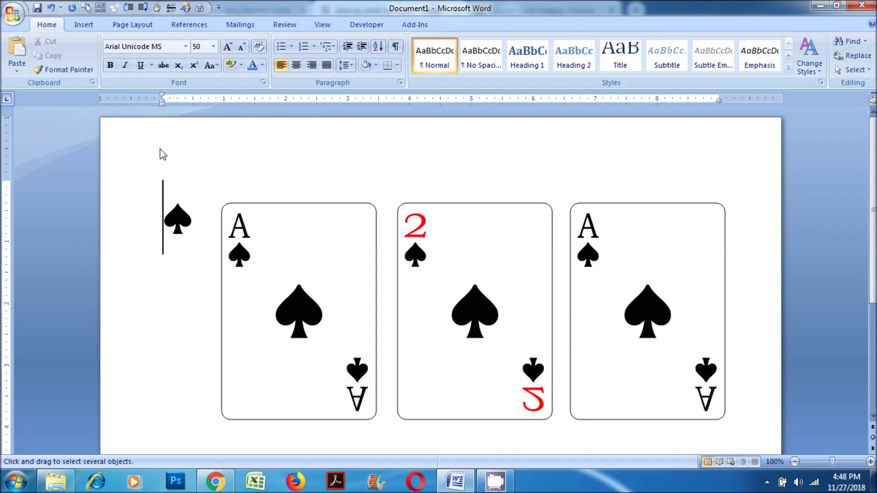
# - Delete the loose spade, insert a Black Heart Suit symbol in its place and select it
pyautogui.click(189, 217)
pyautogui.press('BackSpace')
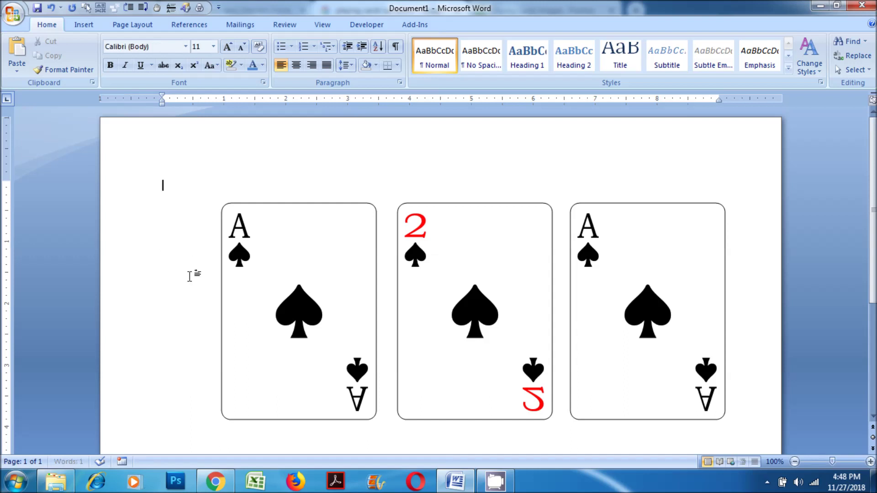
pyautogui.click(83, 25)
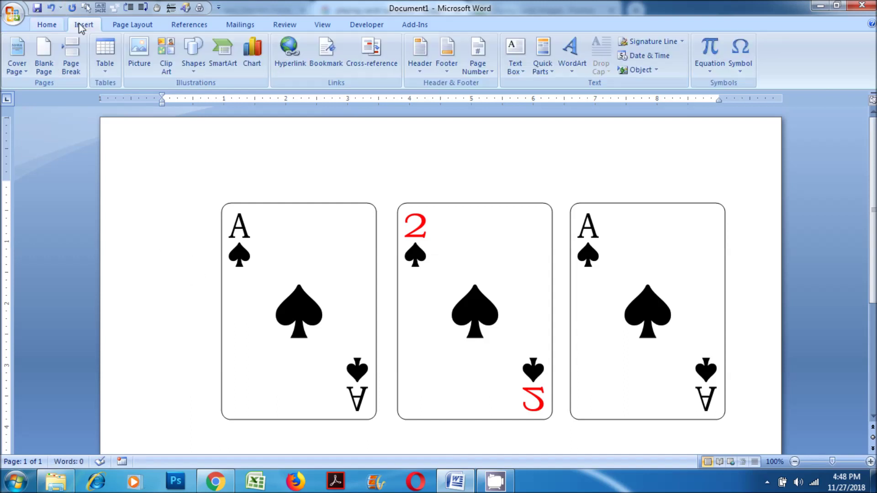
pyautogui.click(740, 69)
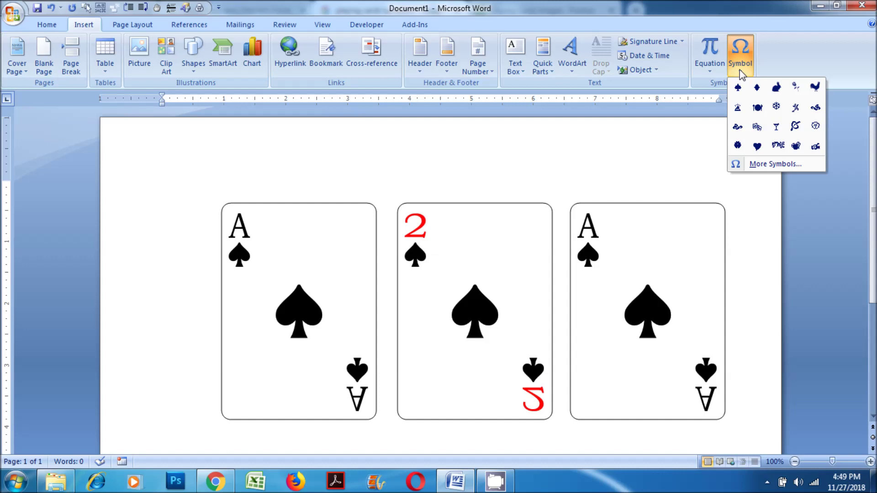
pyautogui.click(766, 165)
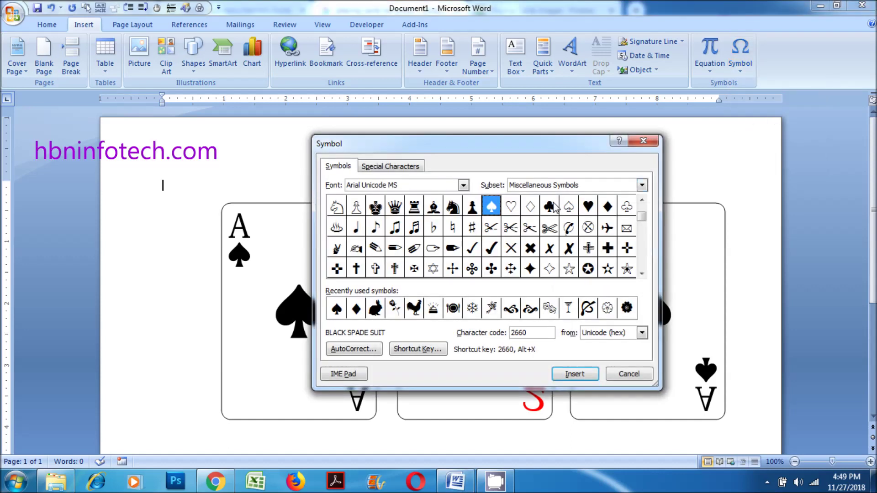
pyautogui.click(589, 207)
pyautogui.click(576, 375)
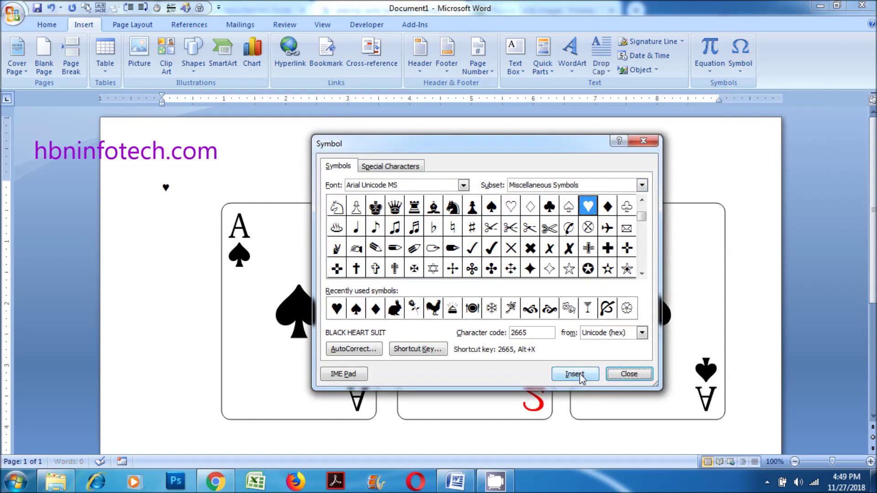
pyautogui.click(622, 376)
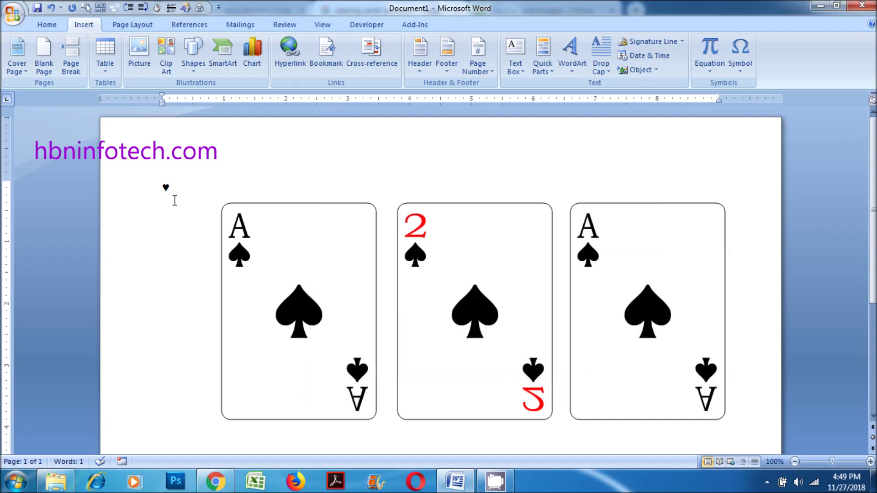
pyautogui.moveTo(168, 189); pyautogui.dragTo(163, 188)
# - Copy the heart and paste it over the middle card's centre spade
pyautogui.rightClick(165, 188)
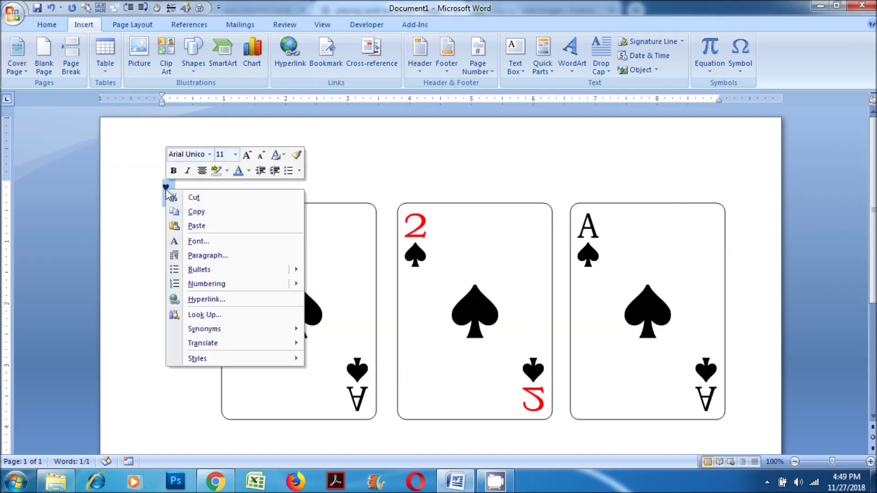
pyautogui.click(190, 212)
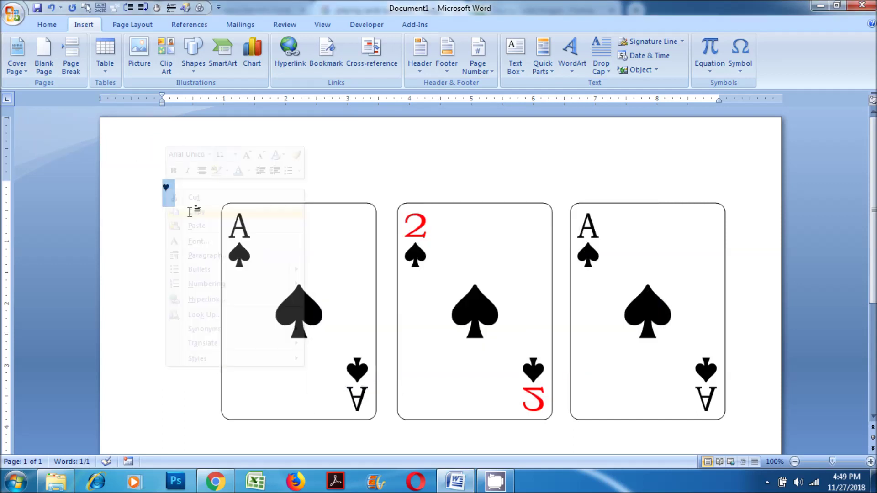
pyautogui.click(475, 315)
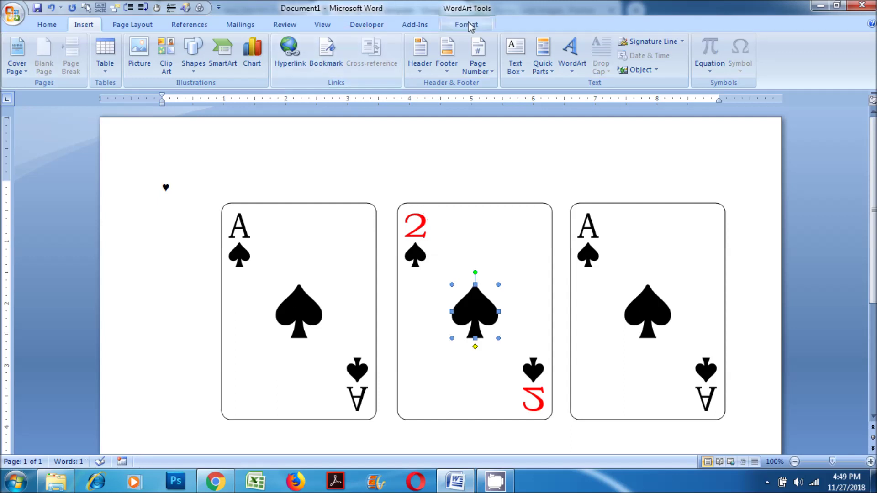
pyautogui.click(471, 27)
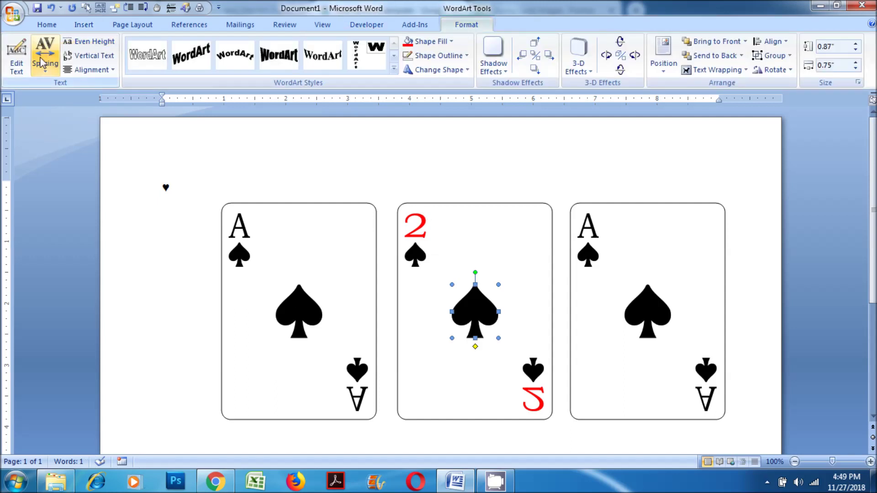
pyautogui.click(17, 56)
pyautogui.rightClick(380, 305)
pyautogui.click(410, 345)
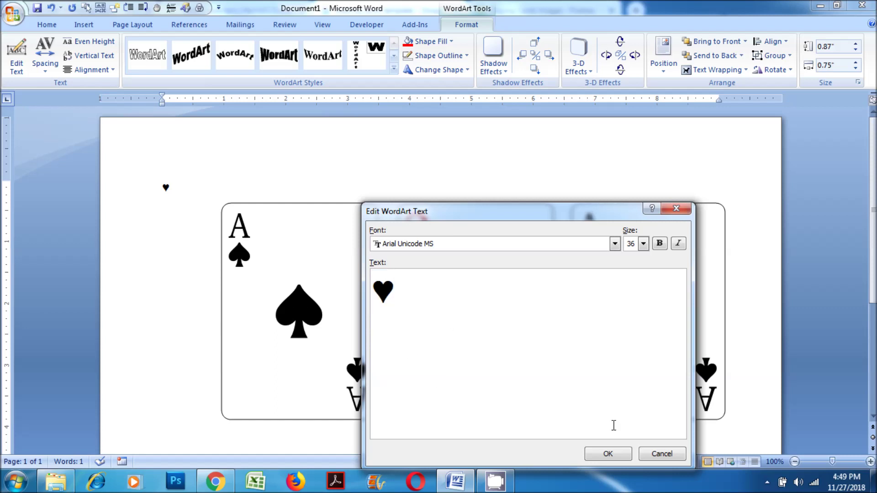
pyautogui.click(609, 454)
# - Replace the middle card's top-left and bottom-right small spades with the heart
pyautogui.click(417, 255)
pyautogui.click(17, 54)
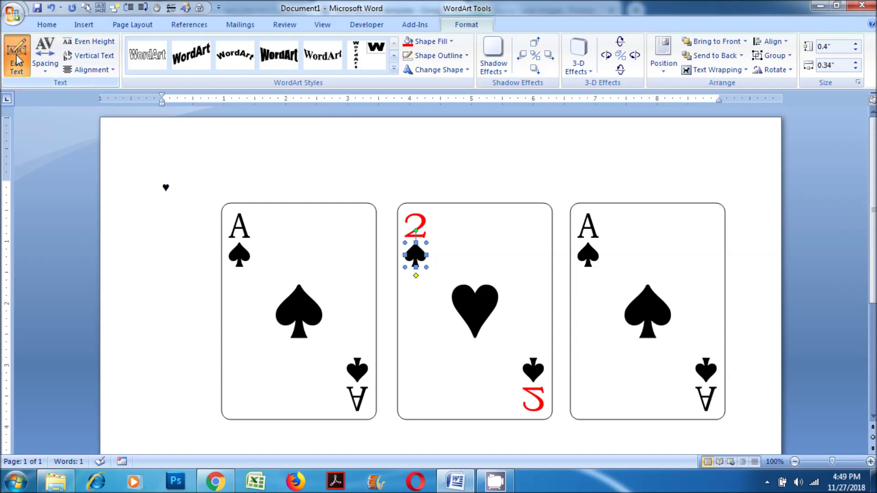
pyautogui.rightClick(383, 298)
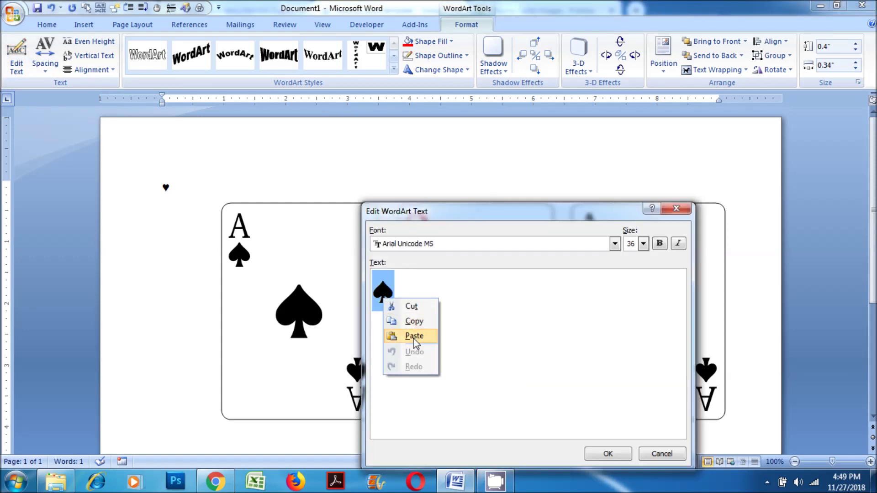
pyautogui.click(415, 338)
pyautogui.click(599, 455)
pyautogui.click(535, 371)
pyautogui.click(17, 55)
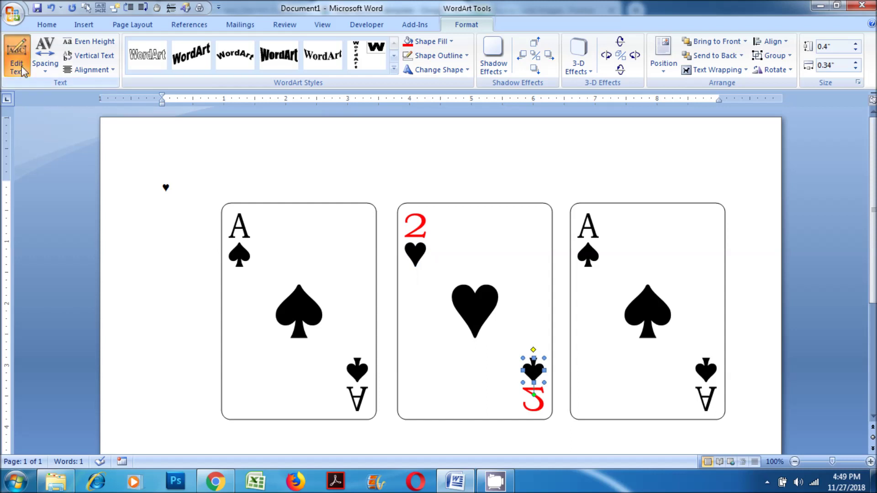
pyautogui.rightClick(384, 294)
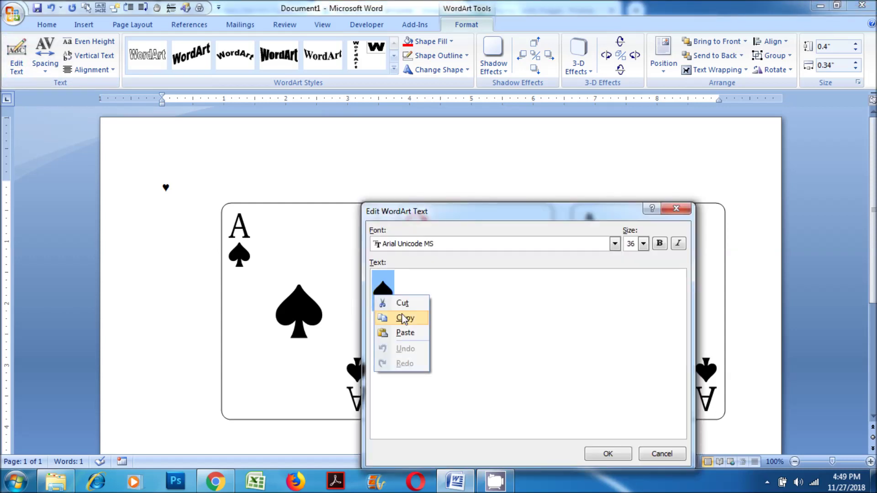
pyautogui.click(403, 333)
pyautogui.click(615, 455)
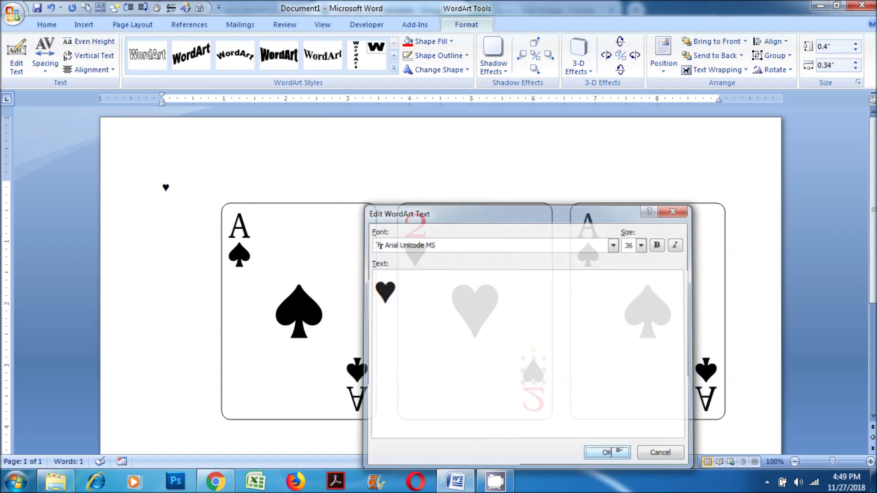
# - Fill the top-left heart, bottom-right heart and large centre heart red
pyautogui.click(416, 254)
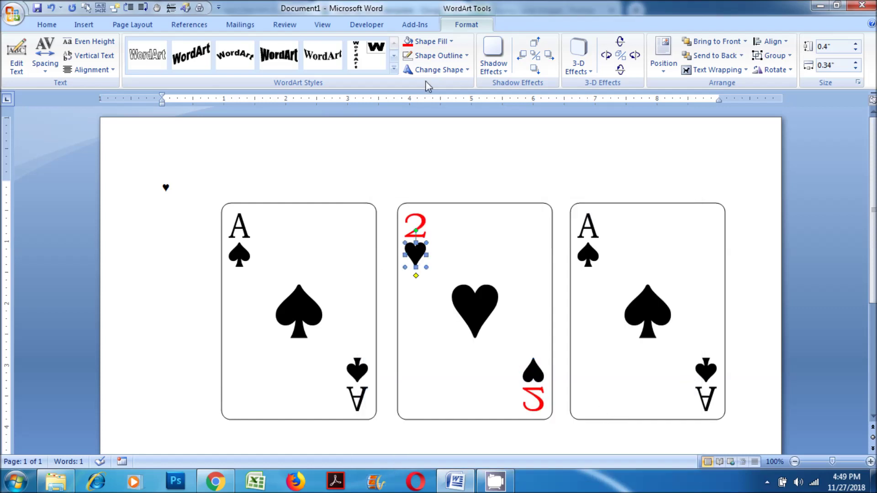
pyautogui.click(425, 41)
pyautogui.click(526, 365)
pyautogui.click(413, 41)
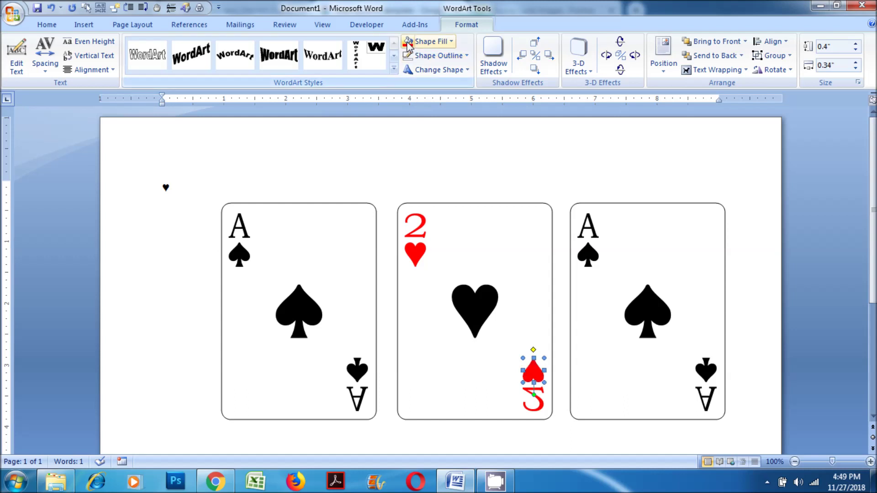
pyautogui.click(480, 310)
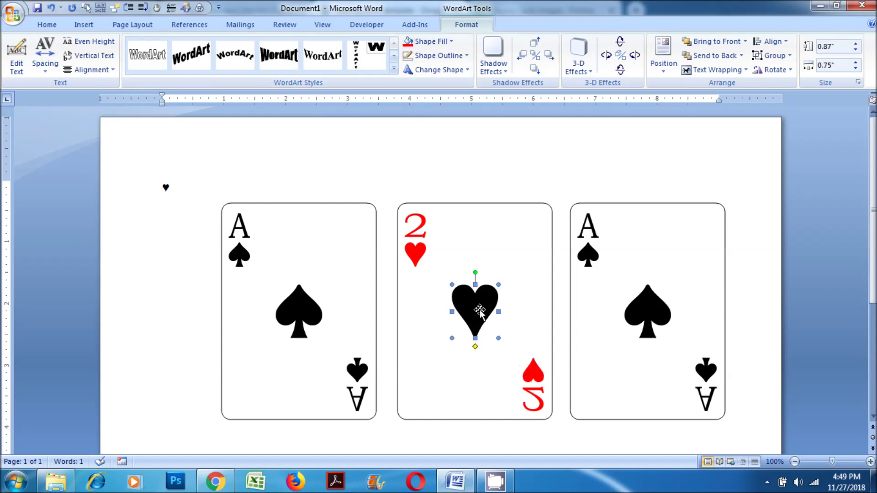
pyautogui.click(413, 41)
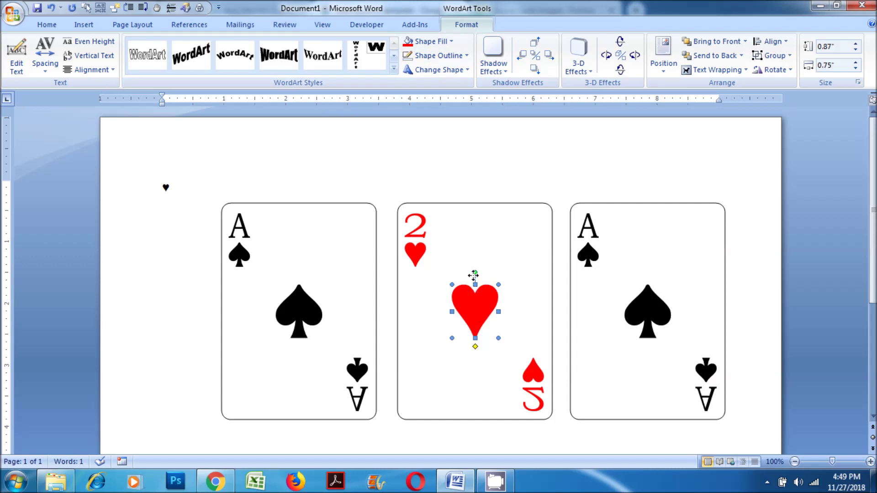
# - Move the centre heart up, shrink it and center it horizontally on the card
pyautogui.moveTo(475, 255); pyautogui.dragTo(475, 256)
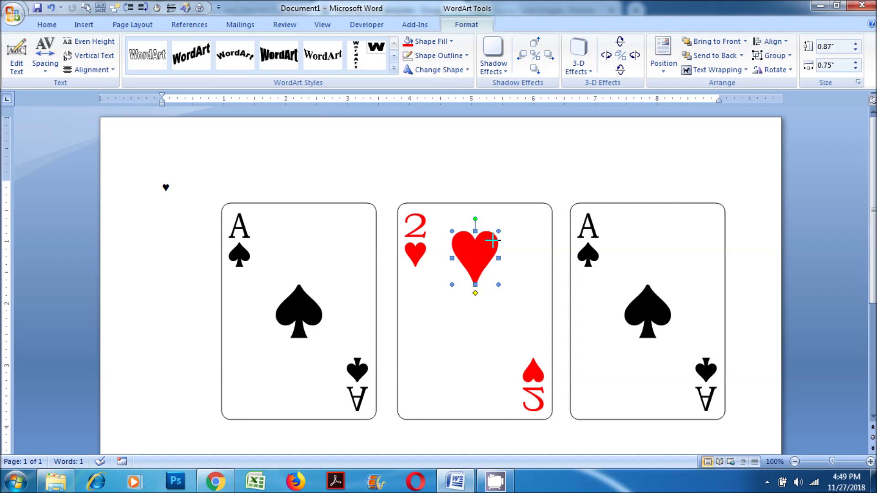
pyautogui.moveTo(498, 231); pyautogui.dragTo(492, 238)
pyautogui.keyDown('shift'); pyautogui.click(511, 234); pyautogui.keyUp('shift')
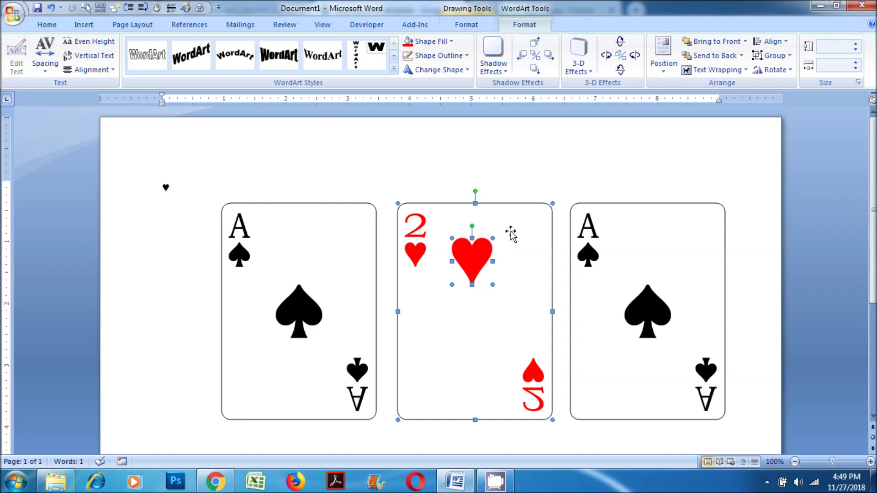
pyautogui.click(772, 41)
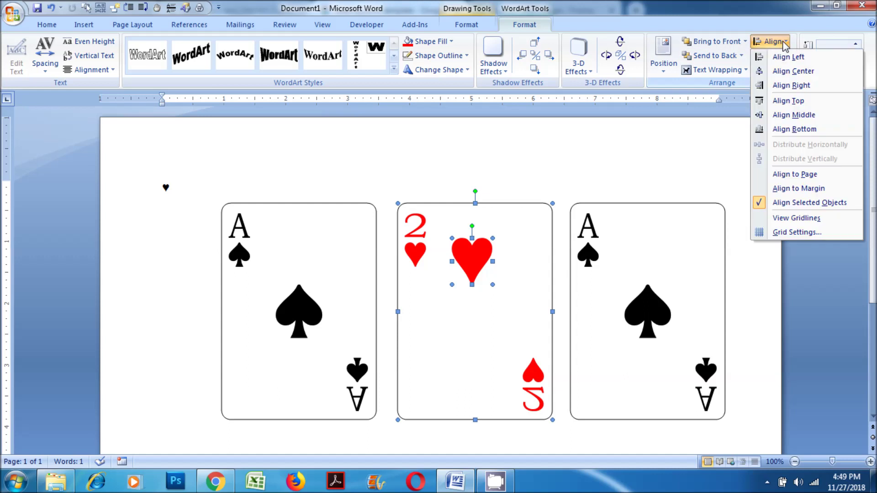
pyautogui.click(794, 73)
pyautogui.click(535, 183)
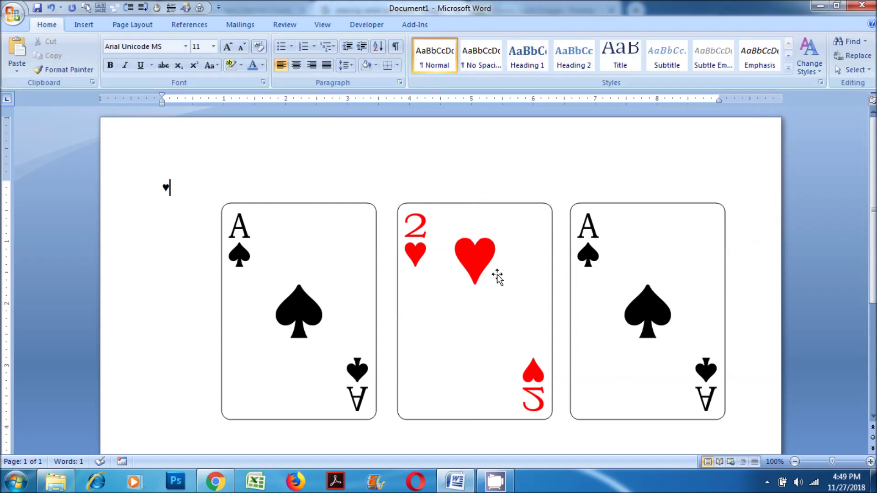
# - Duplicate the heart near the card's bottom and flip the lower copy vertically
pyautogui.click(475, 262)
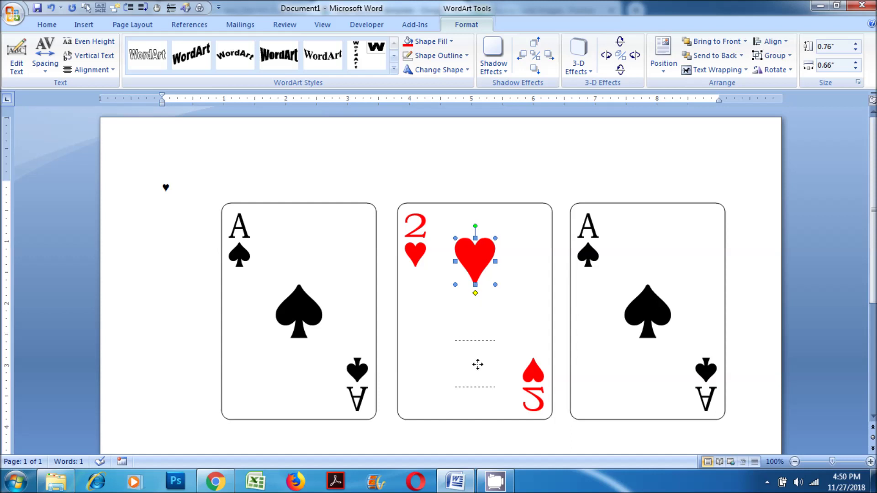
pyautogui.moveTo(477, 364); pyautogui.dragTo(477, 365)
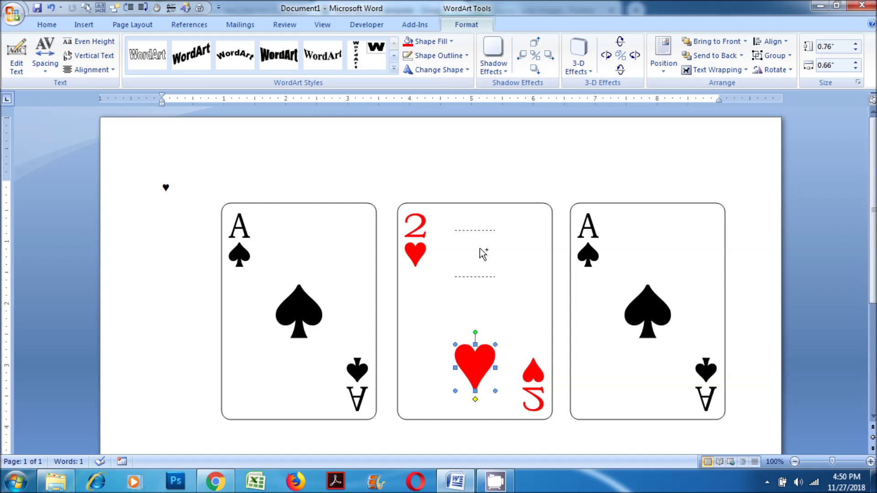
pyautogui.moveTo(482, 365); pyautogui.dragTo(492, 346)
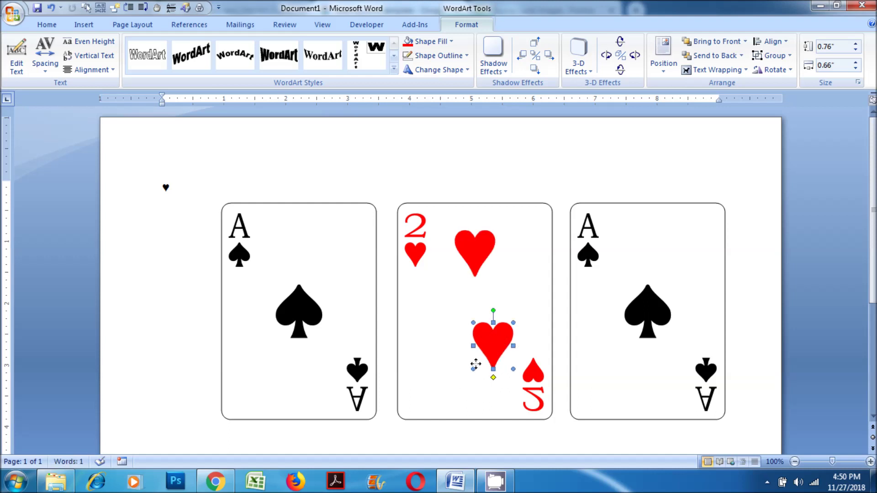
pyautogui.hotkey('ctrl', 'z')
pyautogui.click(778, 70)
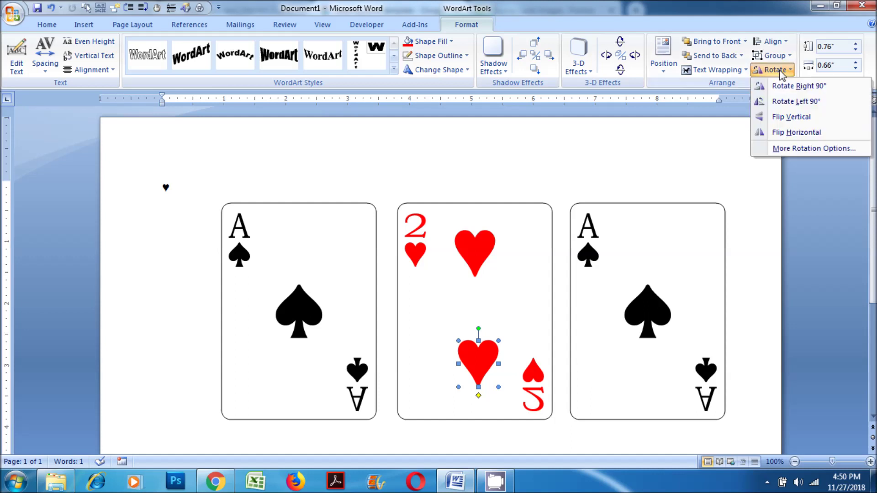
pyautogui.click(776, 118)
pyautogui.keyDown('shift'); pyautogui.click(486, 248); pyautogui.keyUp('shift')
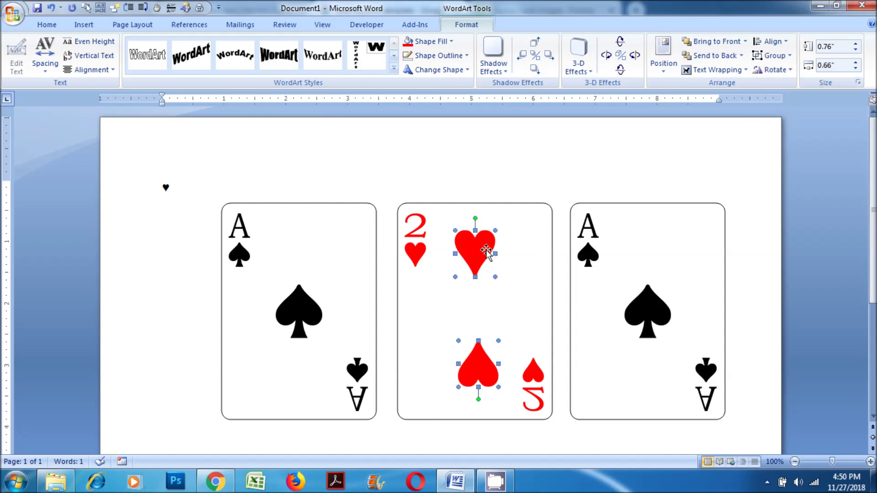
# - Group the two red centre hearts into one object
pyautogui.click(779, 42)
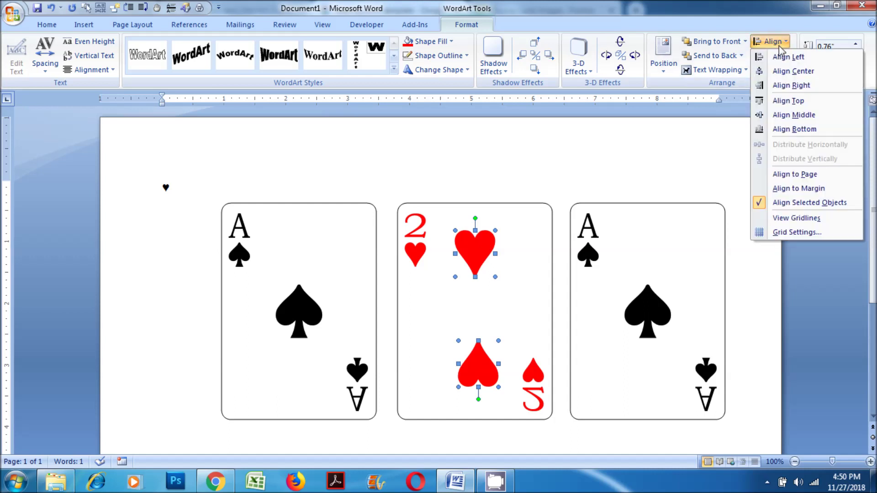
pyautogui.click(791, 56)
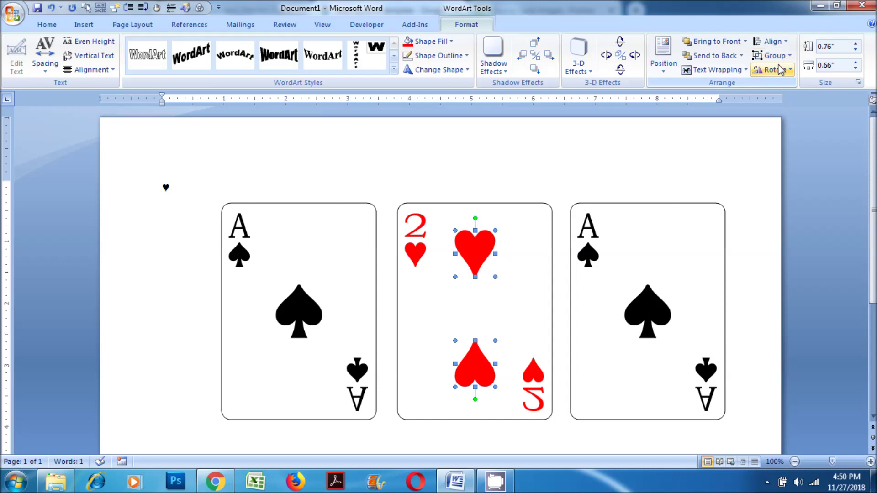
pyautogui.click(778, 55)
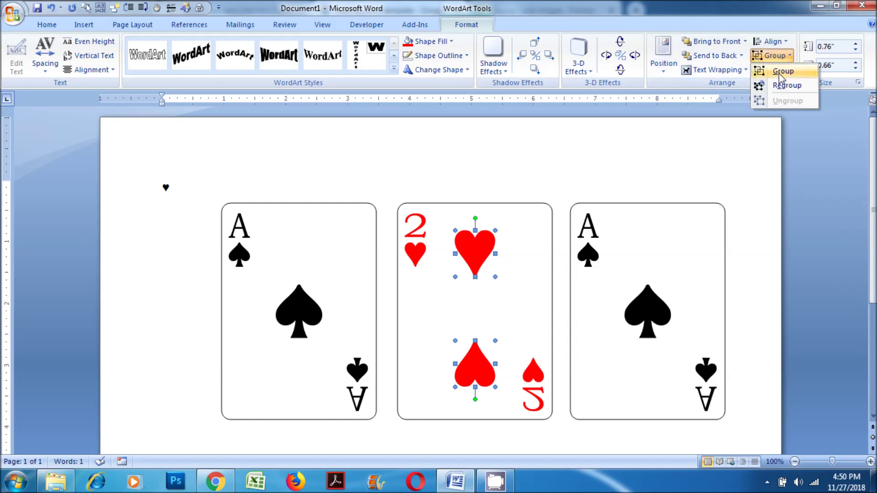
pyautogui.click(779, 78)
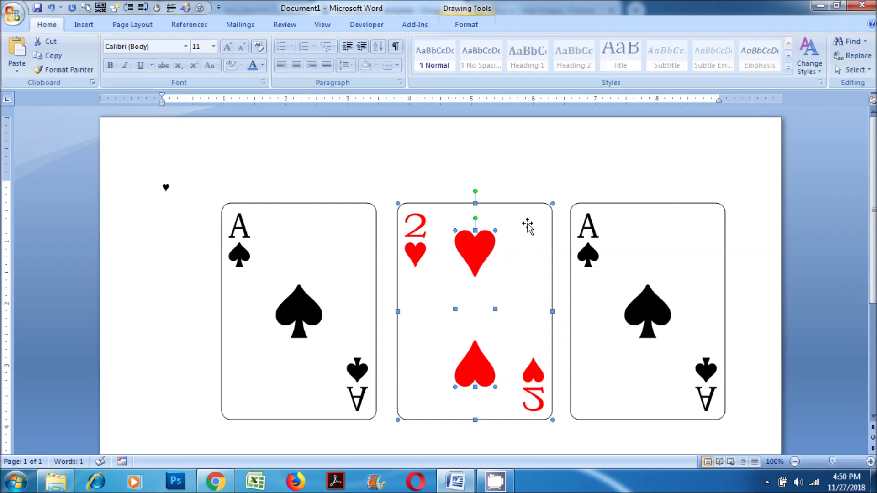
# - Align the heart group center and middle on the card
pyautogui.click(466, 25)
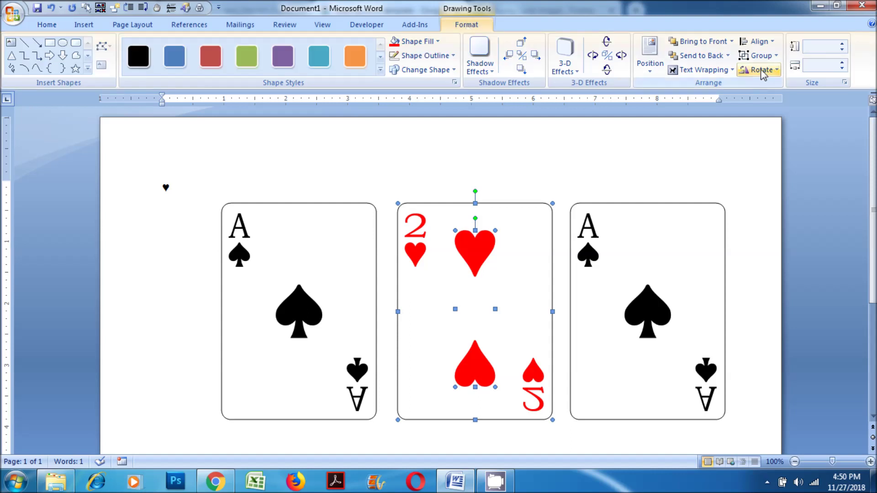
pyautogui.click(756, 42)
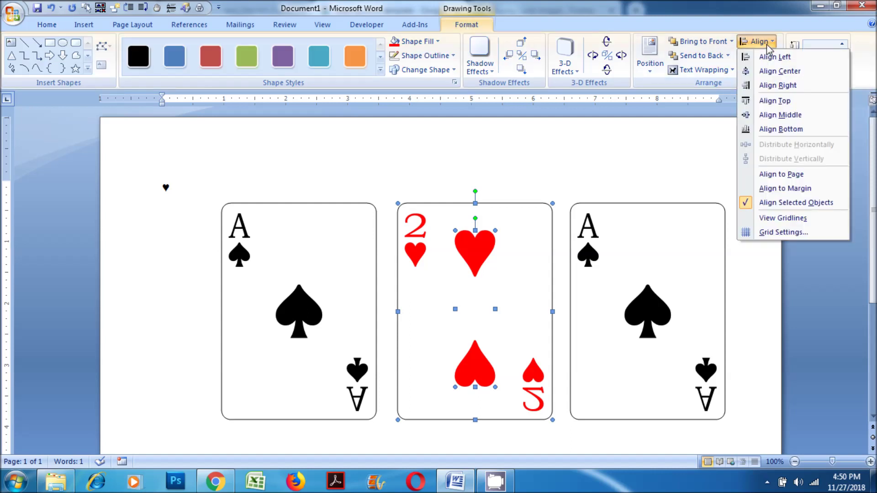
pyautogui.click(779, 71)
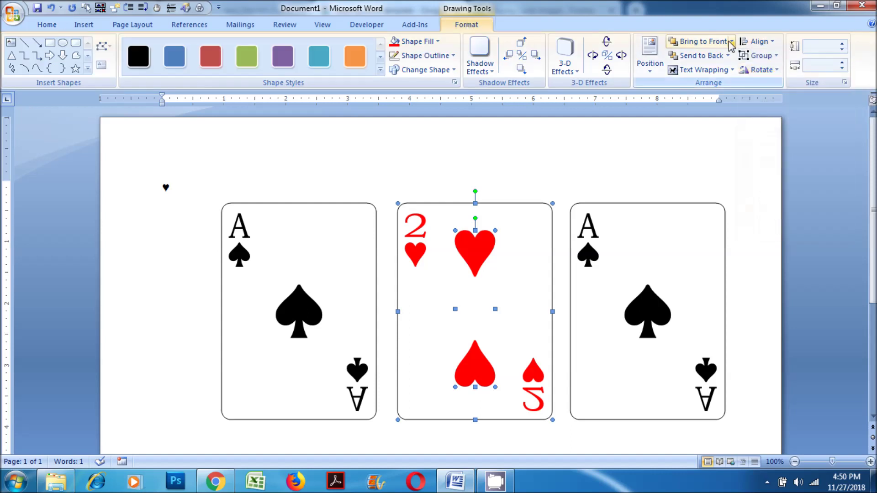
pyautogui.click(757, 41)
pyautogui.click(781, 115)
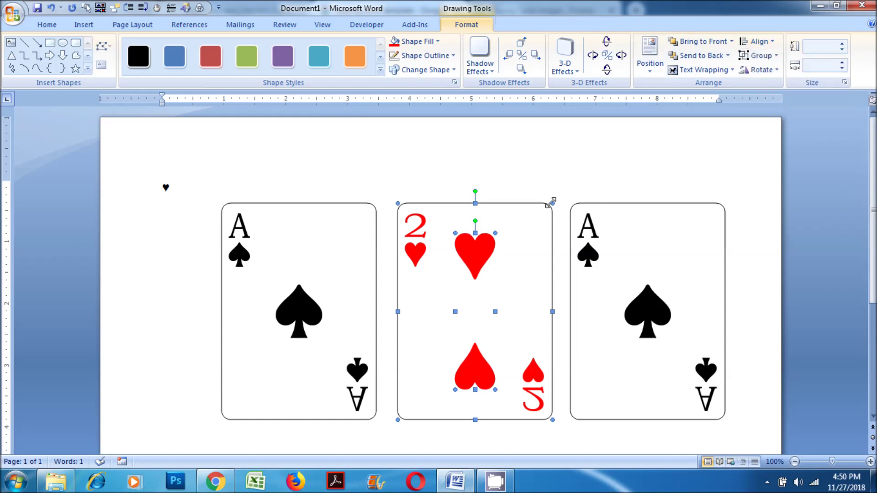
pyautogui.click(389, 238)
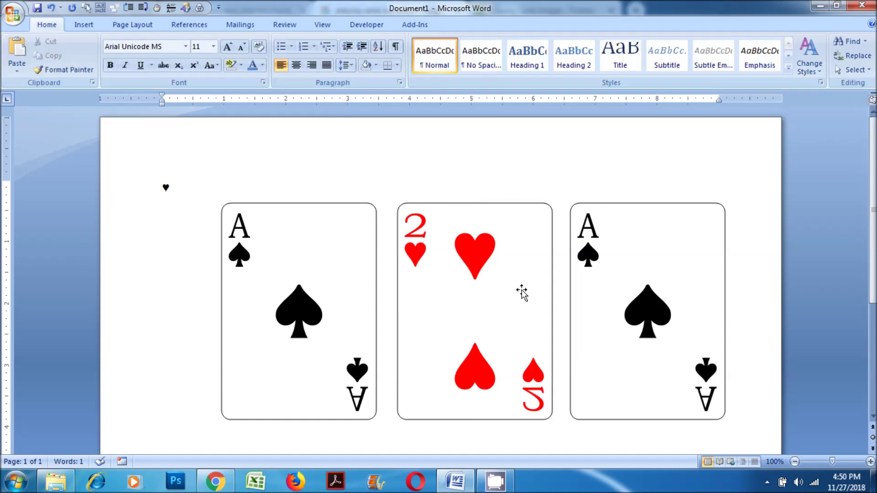
pyautogui.click(591, 170)
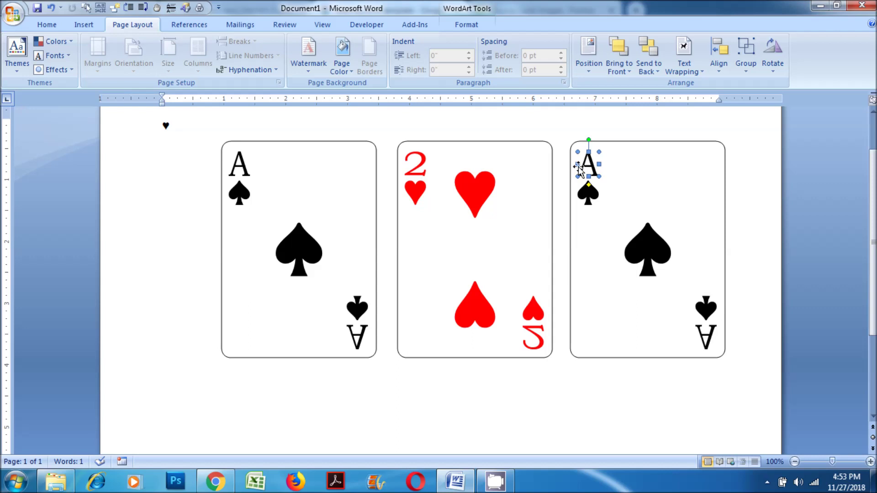
# - Change the third card's top-left A to 3
pyautogui.click(466, 25)
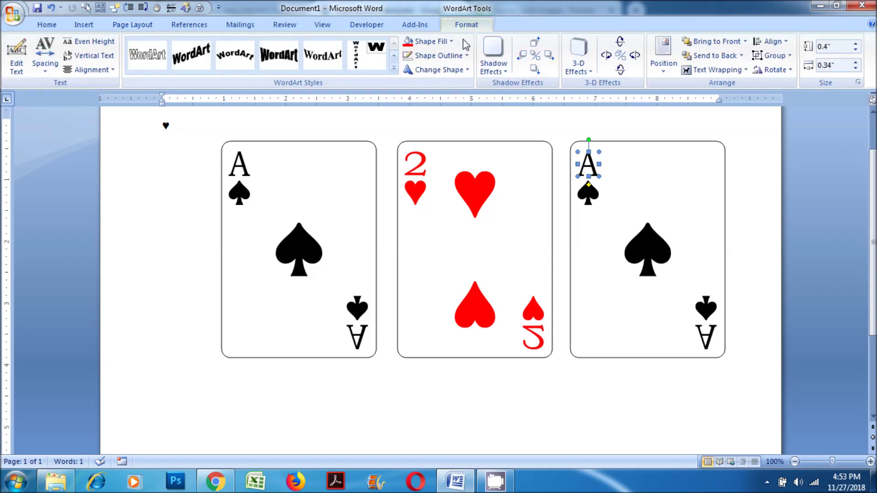
pyautogui.click(17, 66)
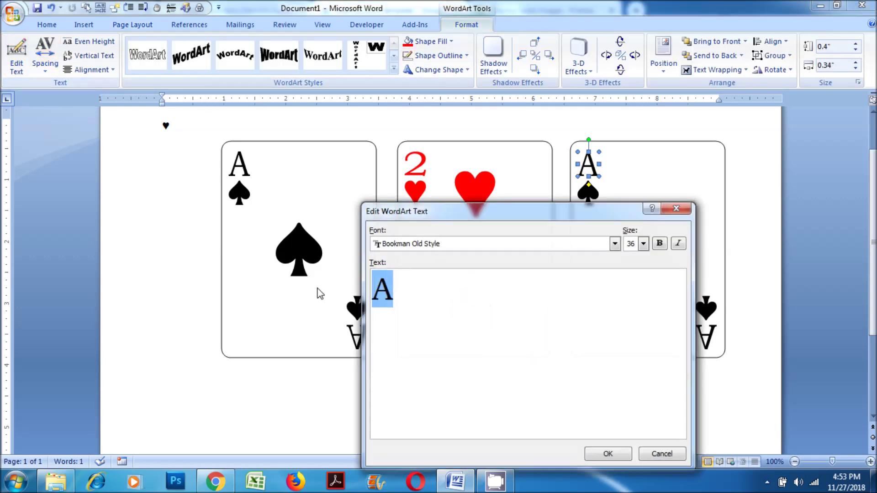
pyautogui.write('3')
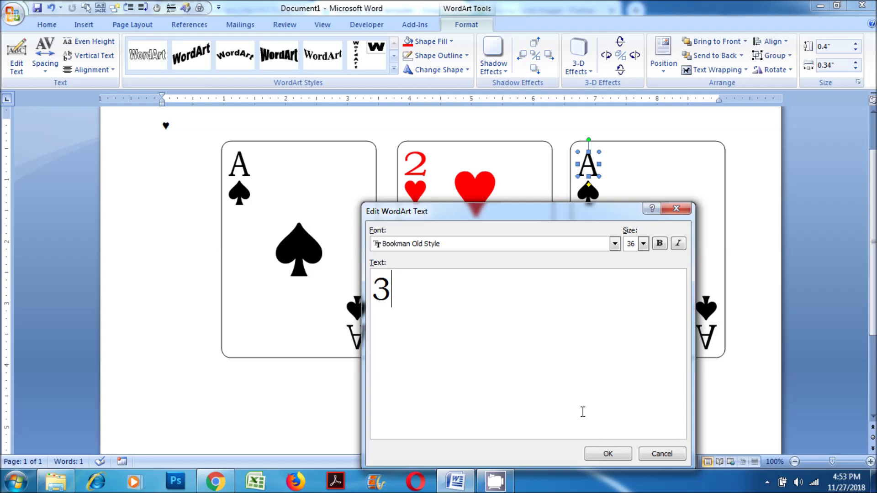
pyautogui.click(607, 455)
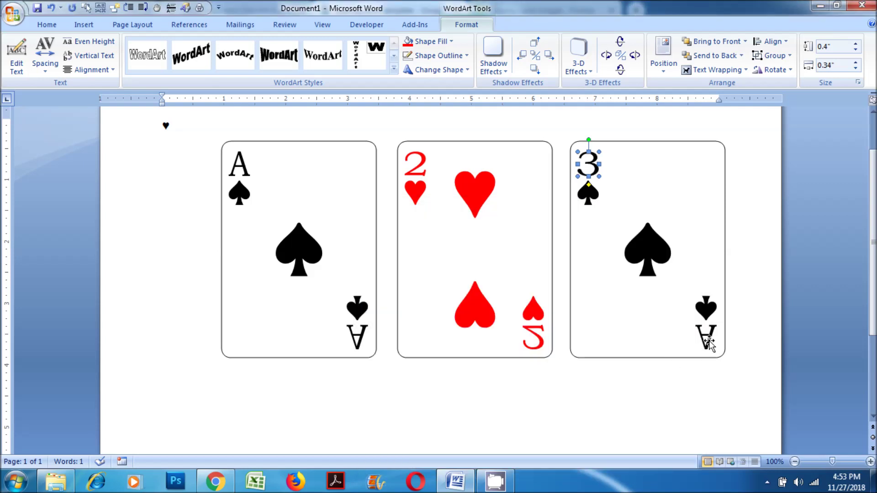
# - Change the third card's upside-down bottom-right A to 3
pyautogui.click(706, 339)
pyautogui.click(467, 25)
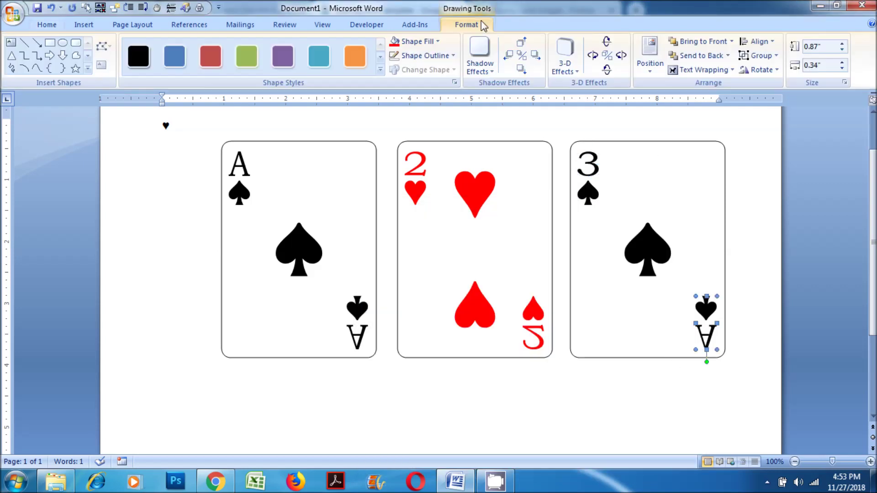
pyautogui.click(756, 58)
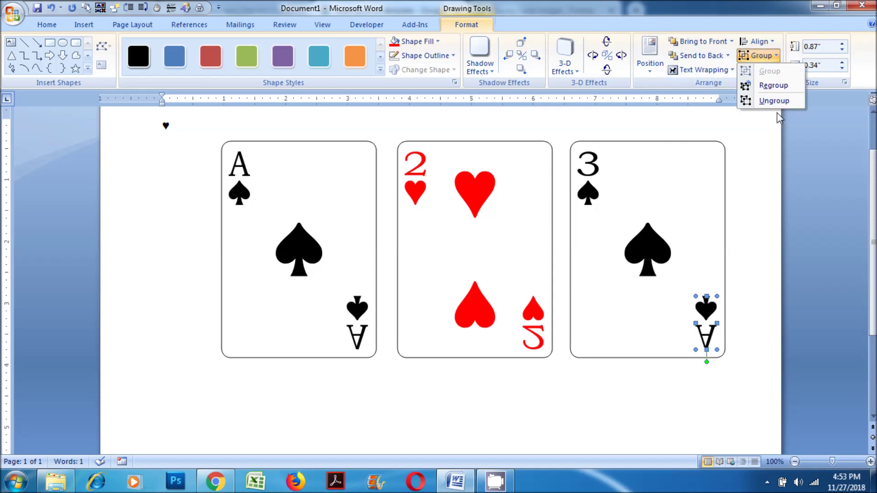
pyautogui.click(758, 256)
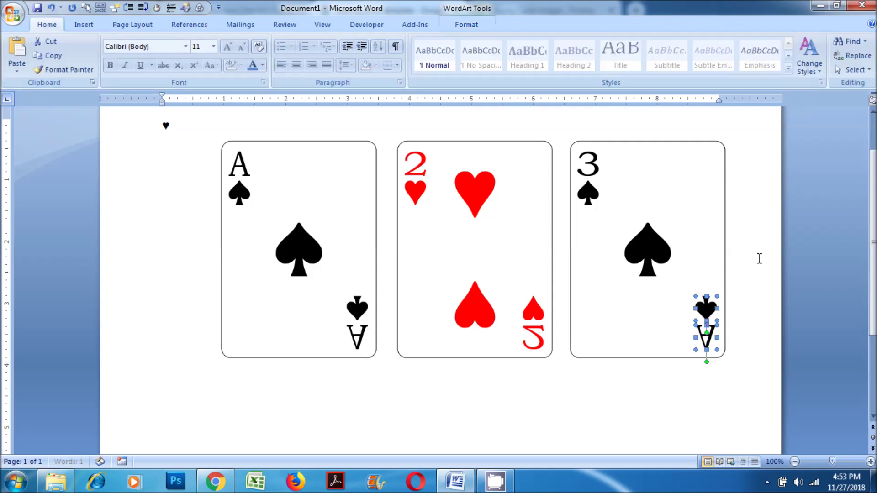
pyautogui.click(714, 350)
pyautogui.click(465, 25)
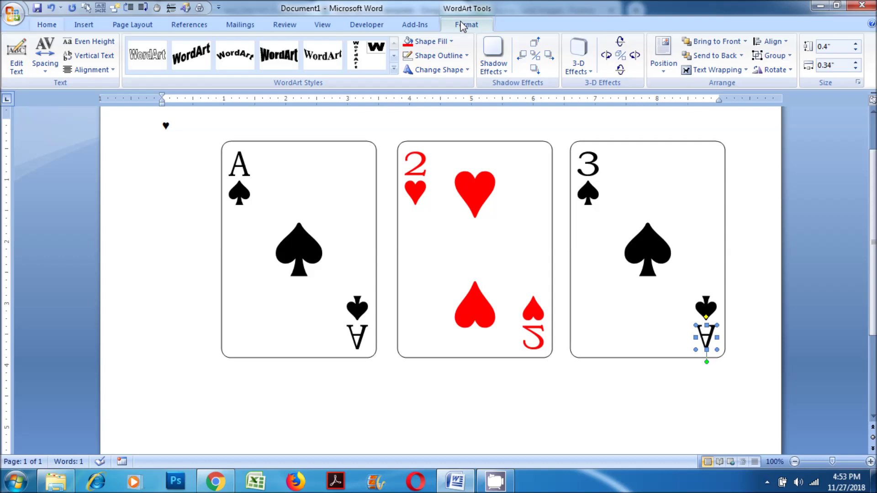
pyautogui.click(17, 55)
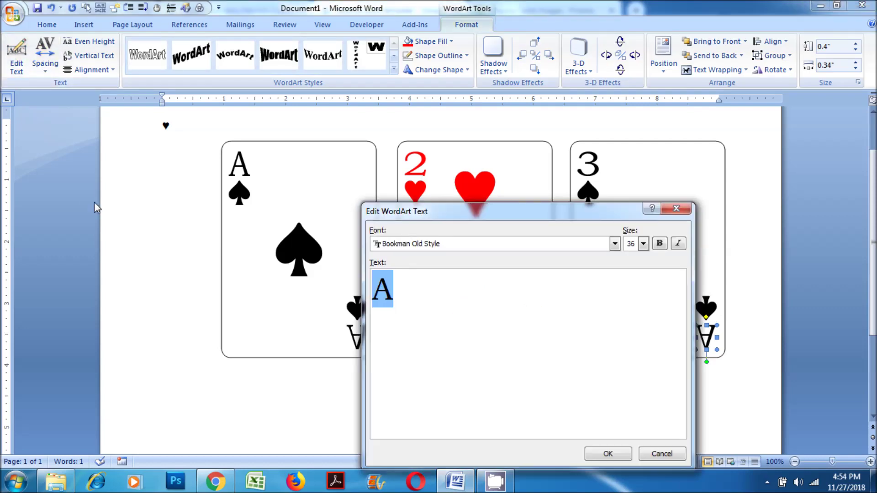
pyautogui.write('3')
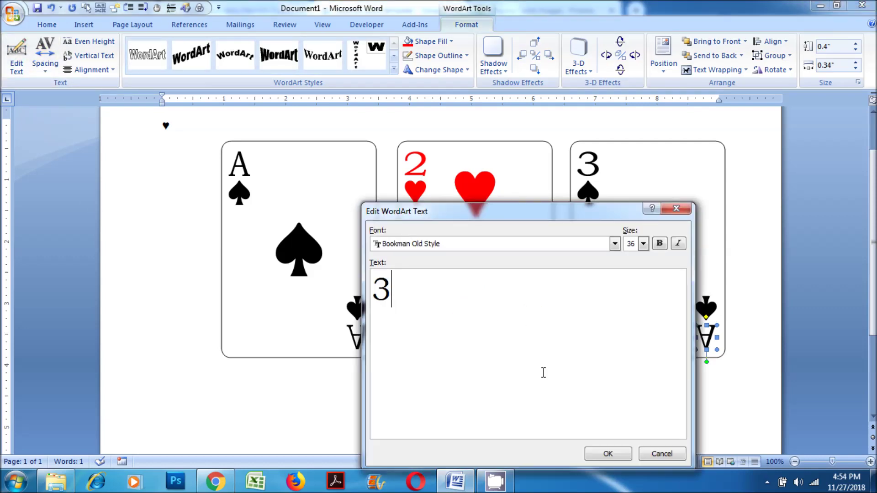
pyautogui.click(595, 459)
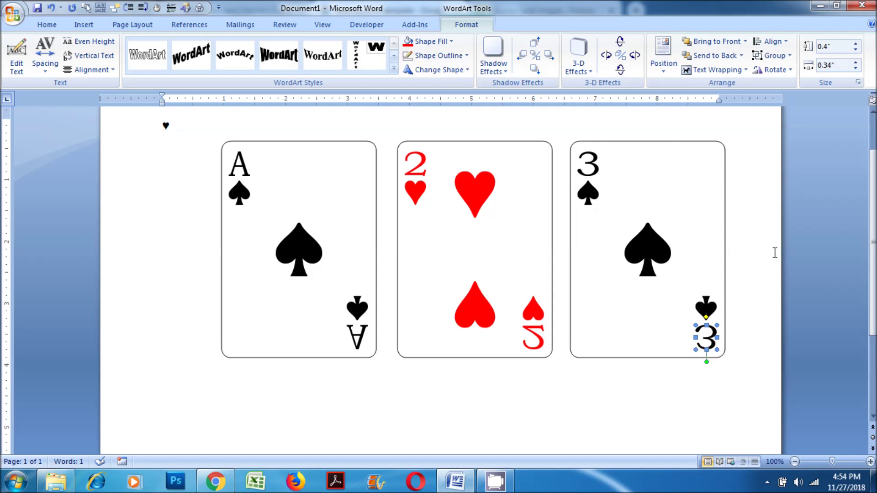
# - Delete the small heart at the start of the page
pyautogui.click(759, 250)
pyautogui.scroll(1, 182, 152)
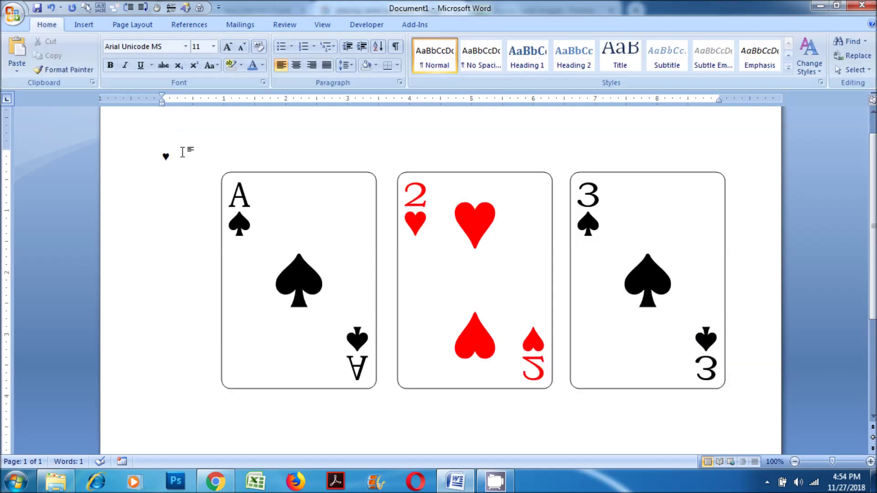
pyautogui.press('BackSpace')
pyautogui.click(84, 24)
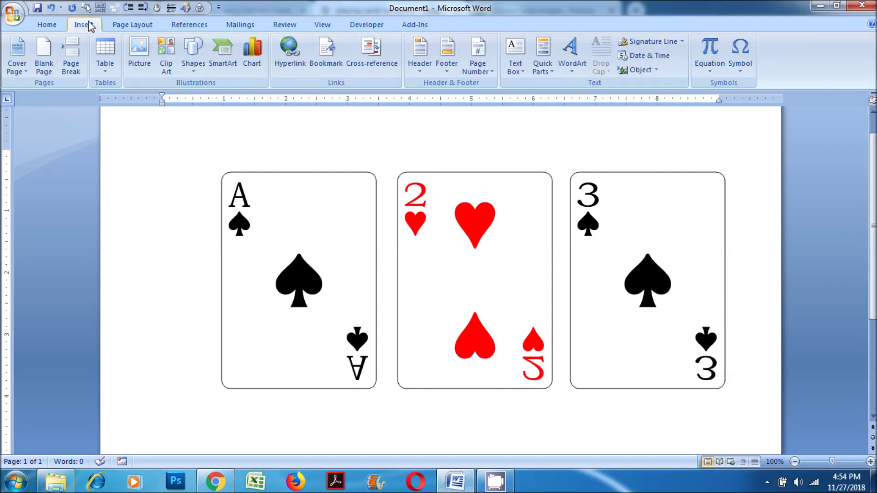
# - Insert a Black Club Suit symbol at the top of the page
pyautogui.click(739, 73)
pyautogui.click(759, 165)
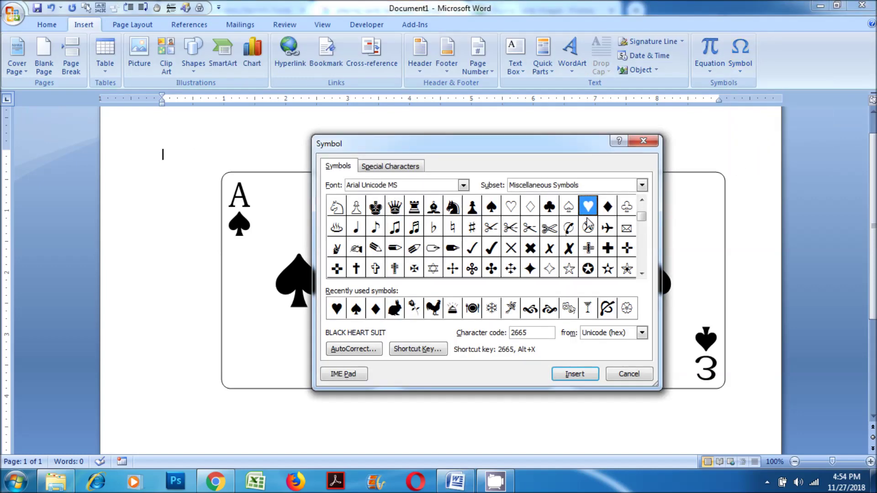
pyautogui.click(549, 208)
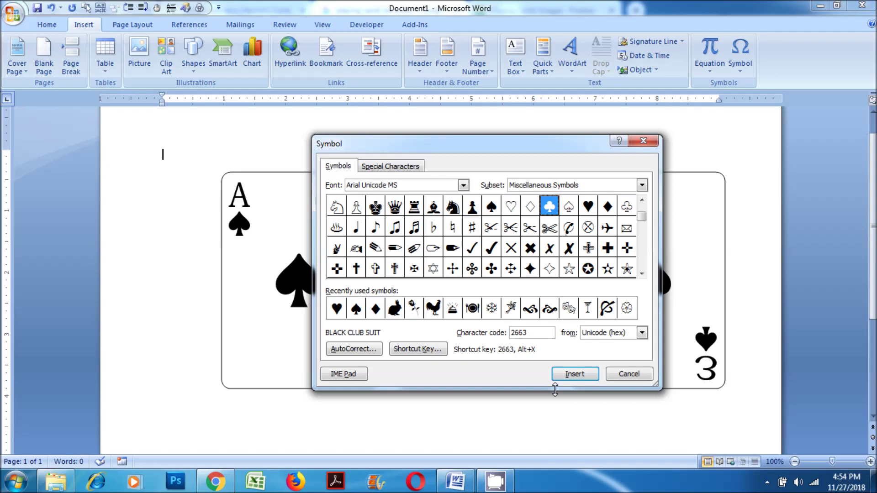
pyautogui.click(571, 374)
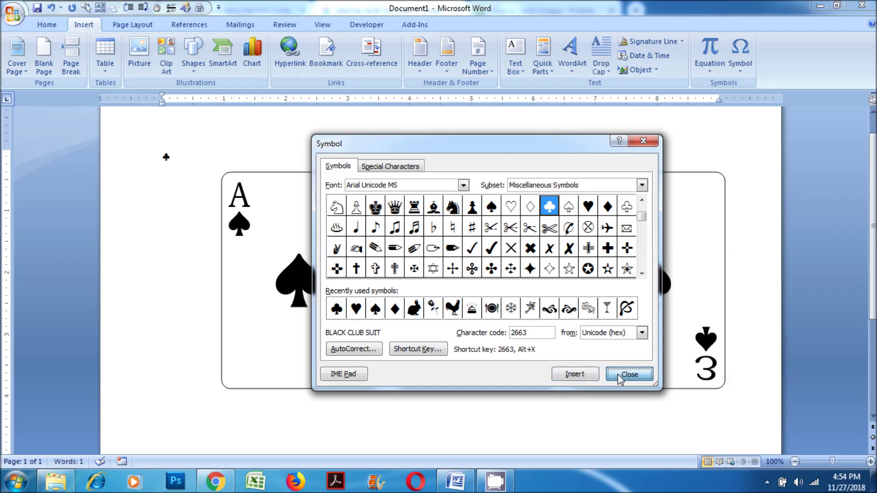
pyautogui.click(623, 374)
# - Select and copy the club symbol
pyautogui.moveTo(173, 157); pyautogui.dragTo(163, 157)
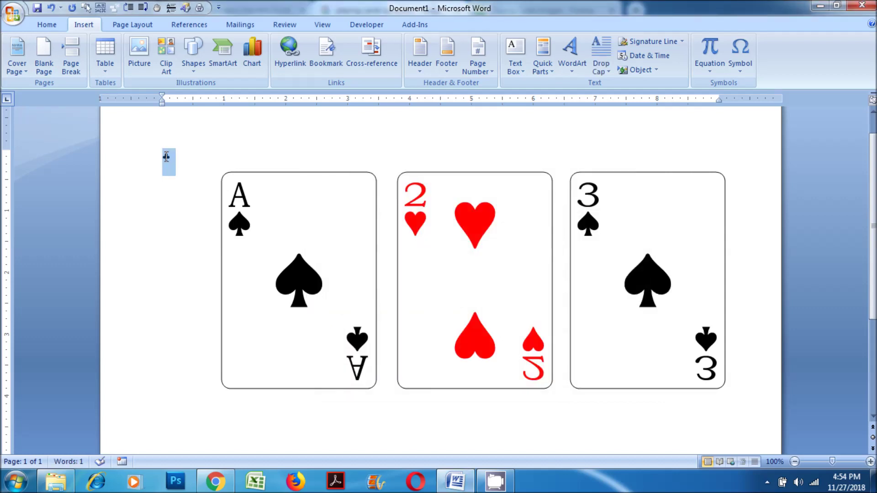
pyautogui.rightClick(164, 156)
pyautogui.click(191, 178)
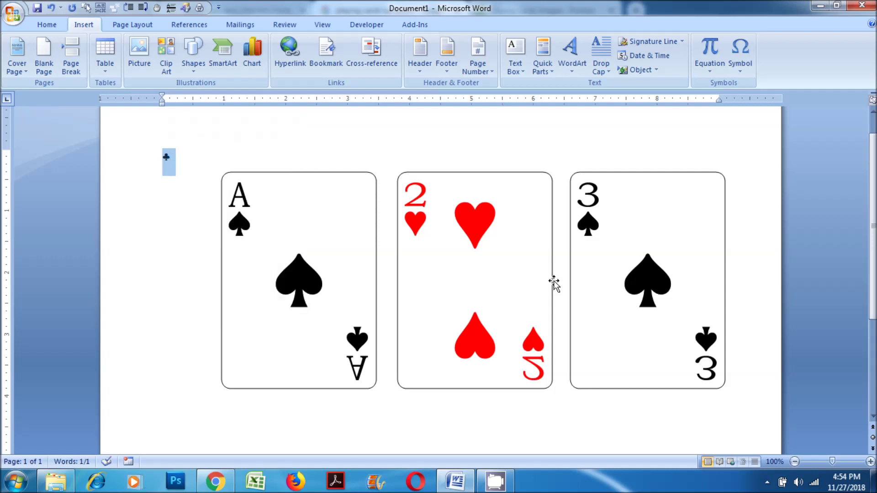
pyautogui.click(589, 224)
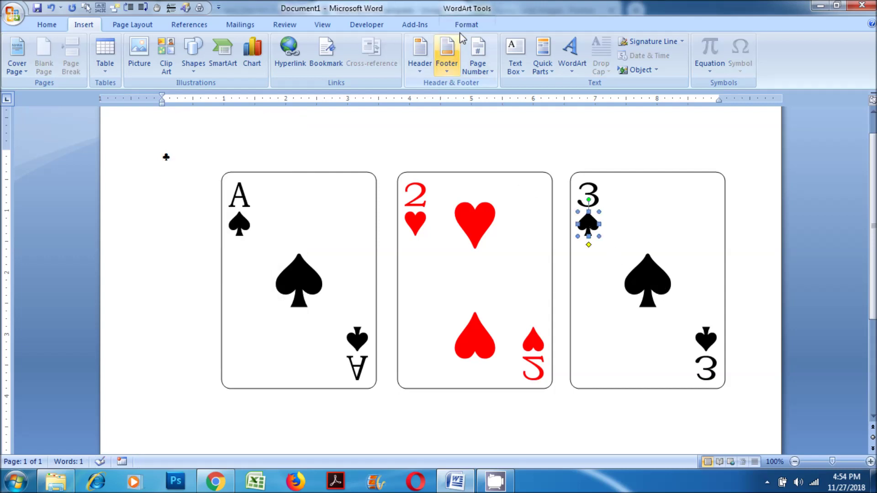
# - Paste the club over the third card's top-left corner spade and its centre spade
pyautogui.click(467, 24)
pyautogui.click(17, 54)
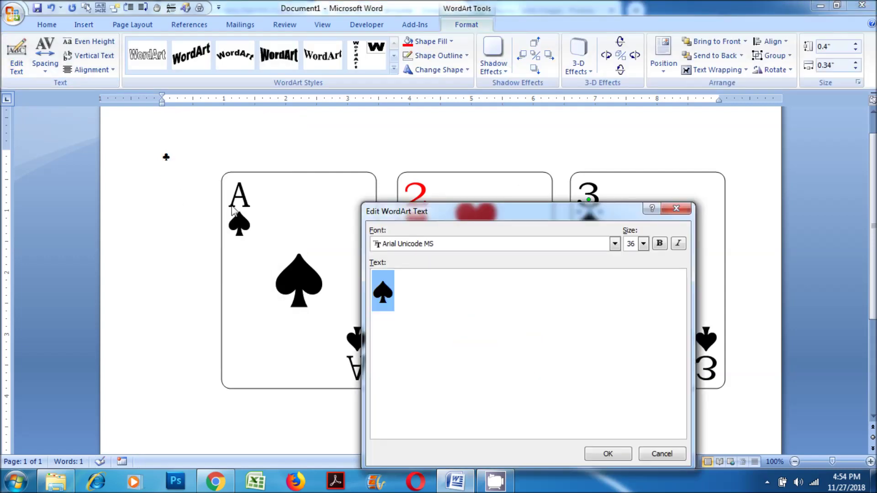
pyautogui.rightClick(372, 296)
pyautogui.click(409, 328)
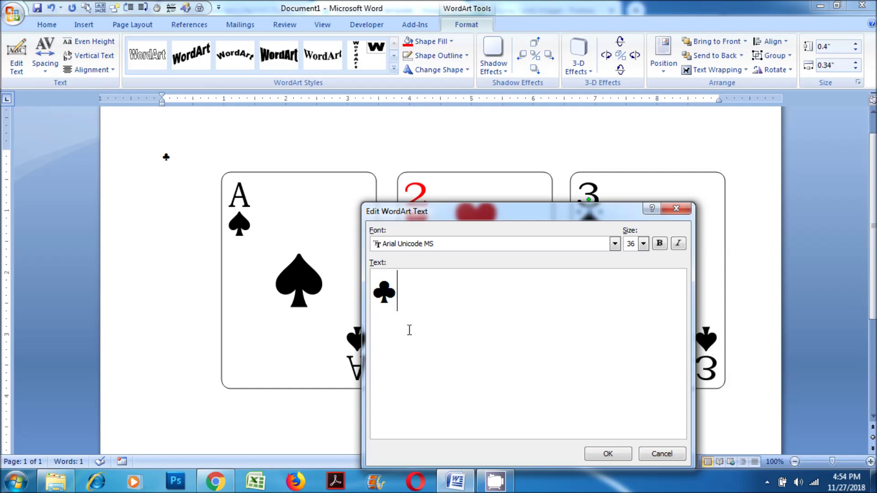
pyautogui.click(608, 453)
pyautogui.click(647, 278)
pyautogui.click(17, 54)
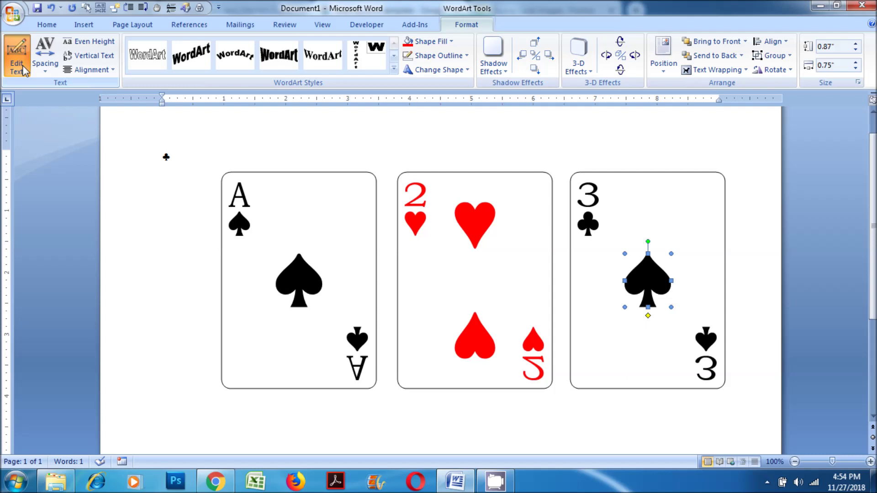
pyautogui.rightClick(380, 288)
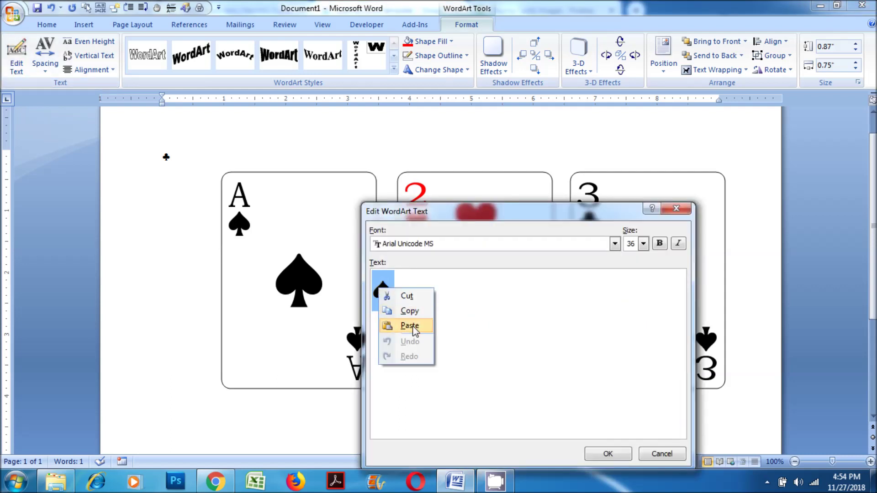
pyautogui.click(409, 328)
pyautogui.click(605, 454)
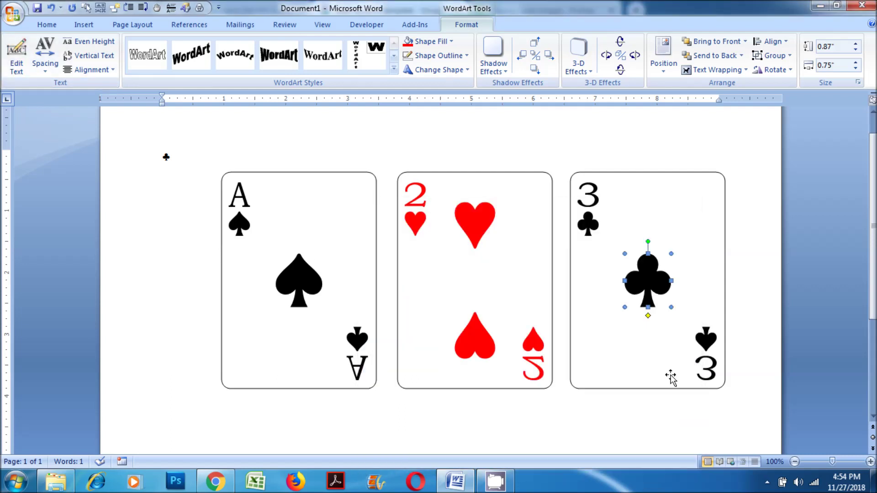
# - Replace the third card's bottom-right corner spade with the club
pyautogui.click(707, 341)
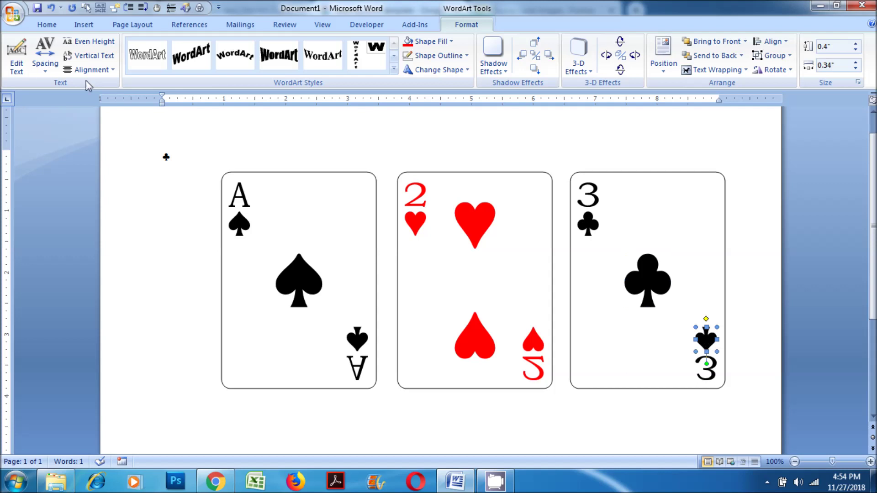
pyautogui.click(17, 55)
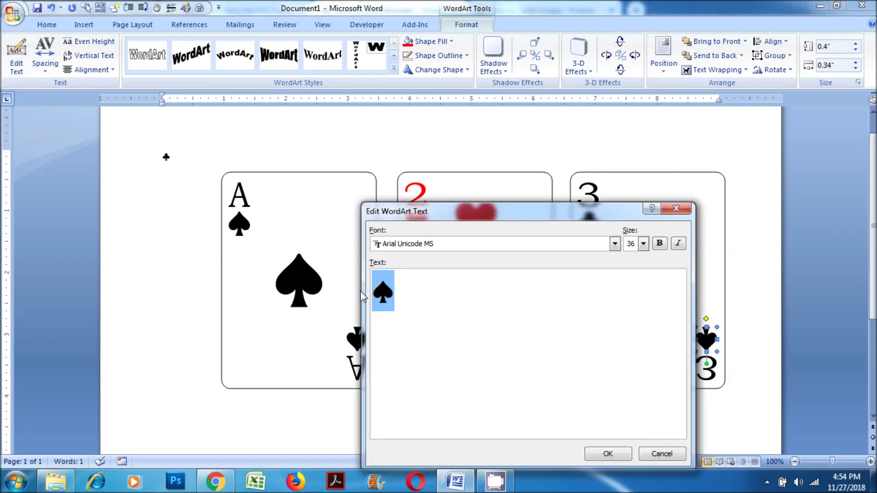
pyautogui.rightClick(381, 290)
pyautogui.click(406, 326)
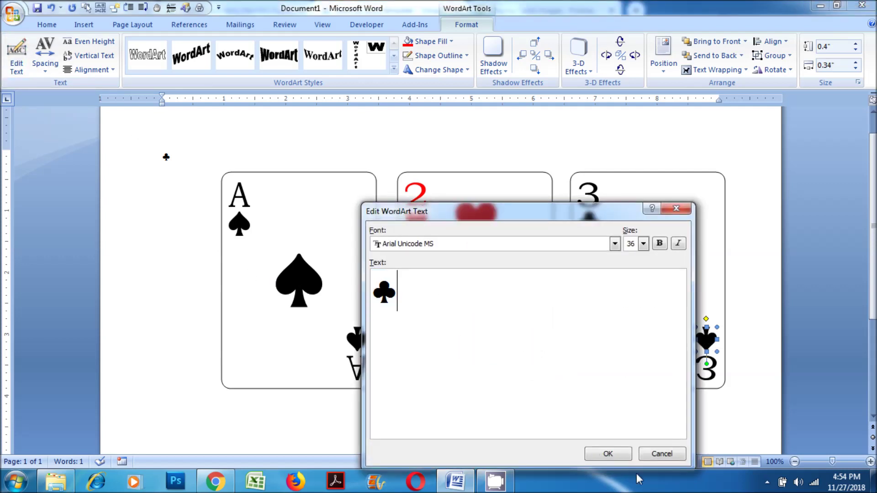
pyautogui.click(618, 456)
pyautogui.click(758, 320)
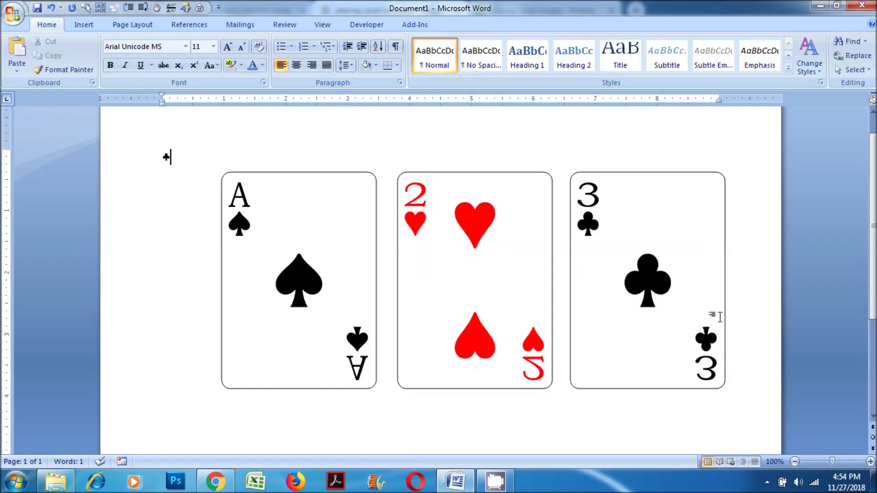
pyautogui.click(649, 287)
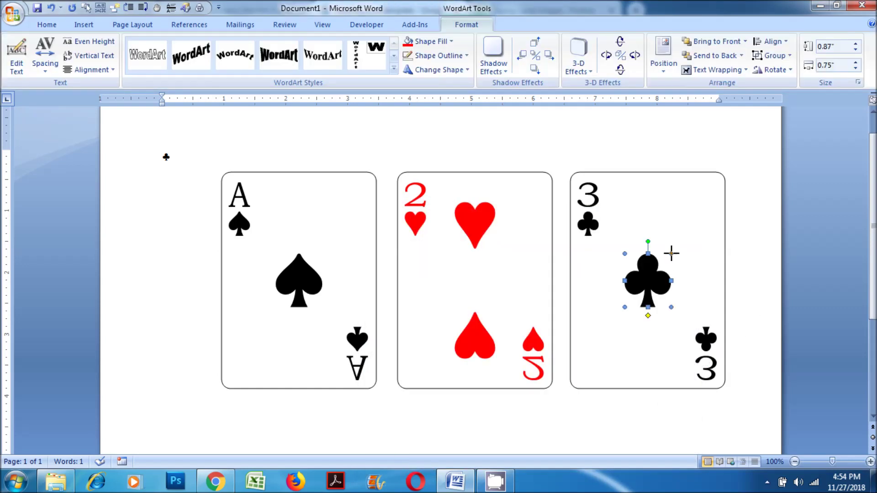
# - Shrink the centre club slightly and copy it to the top and bottom of card three
pyautogui.moveTo(671, 254); pyautogui.dragTo(666, 260)
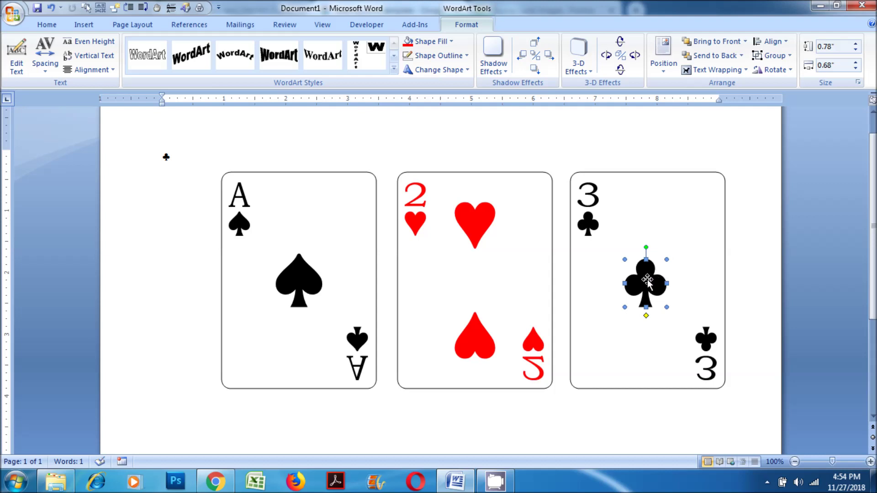
pyautogui.keyDown('ctrl'); pyautogui.moveTo(648, 281); pyautogui.dragTo(652, 211); pyautogui.keyUp('ctrl')
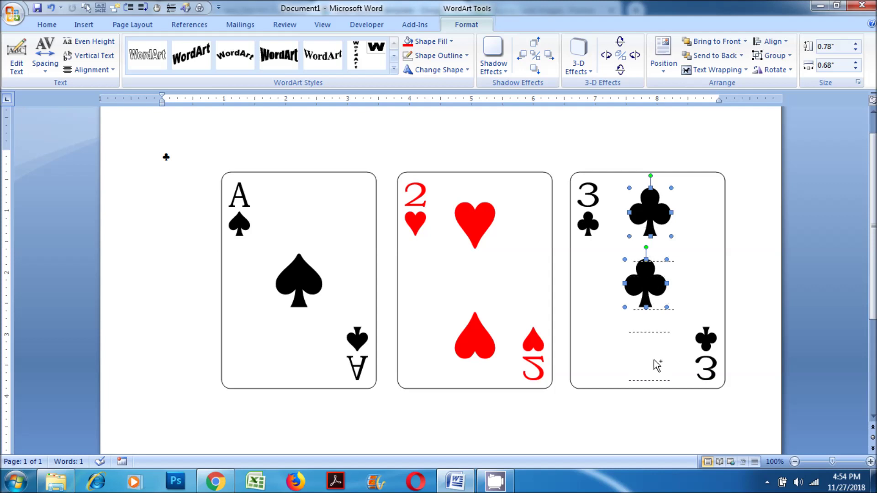
pyautogui.keyDown('ctrl'); pyautogui.moveTo(649, 287); pyautogui.dragTo(654, 356); pyautogui.keyUp('ctrl')
pyautogui.hotkey('ctrl', 'z')
pyautogui.click(746, 250)
pyautogui.click(642, 290)
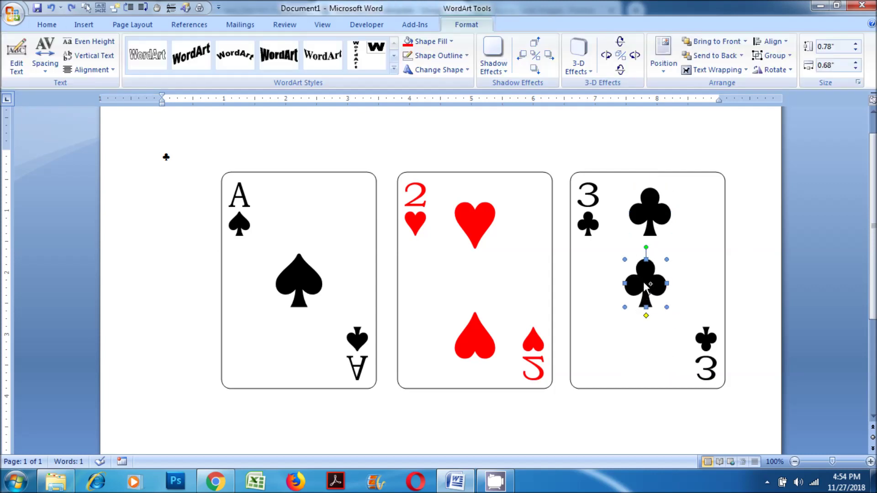
pyautogui.keyDown('ctrl'); pyautogui.moveTo(644, 357); pyautogui.dragTo(644, 356); pyautogui.keyUp('ctrl')
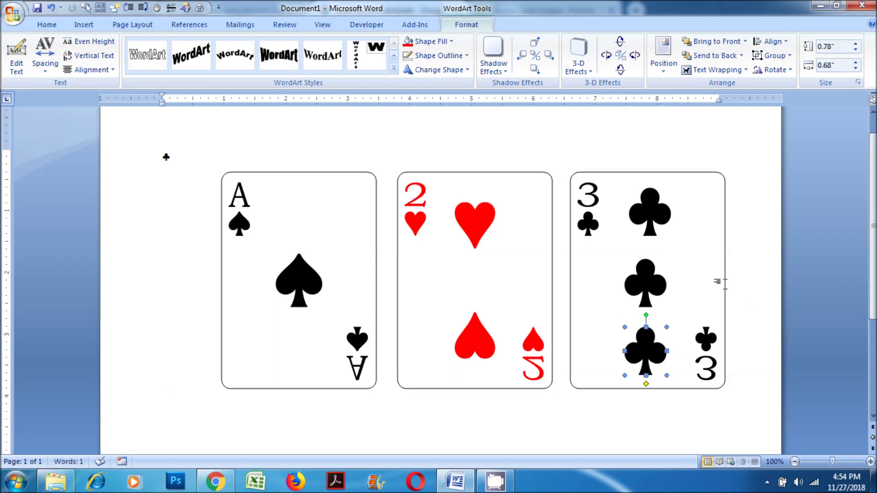
pyautogui.click(718, 281)
pyautogui.click(741, 280)
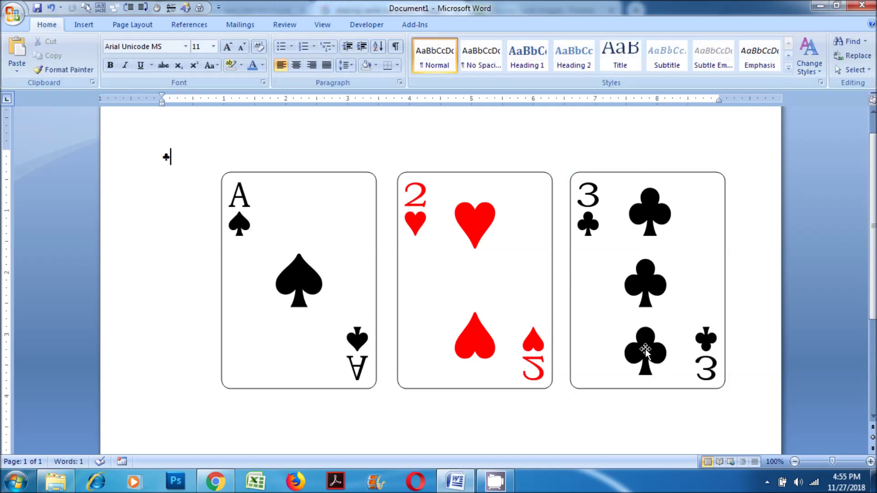
# - Flip the bottom club on the third card upside down
pyautogui.click(644, 351)
pyautogui.click(463, 27)
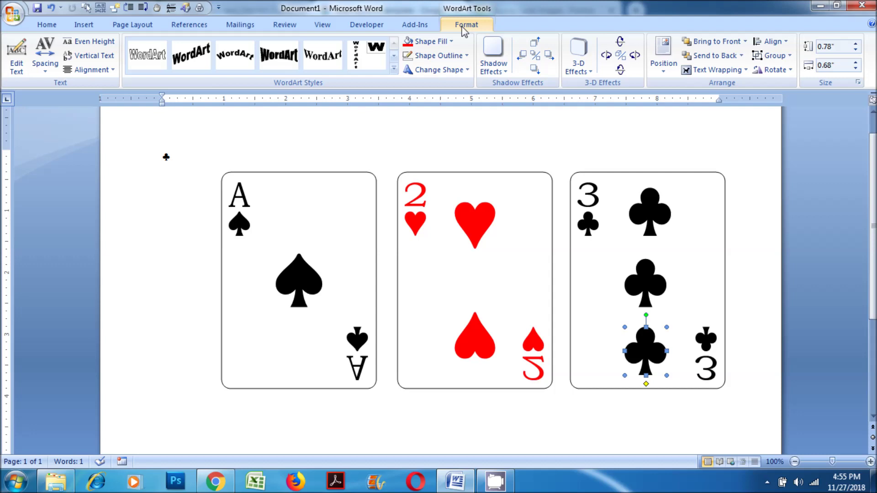
pyautogui.click(771, 69)
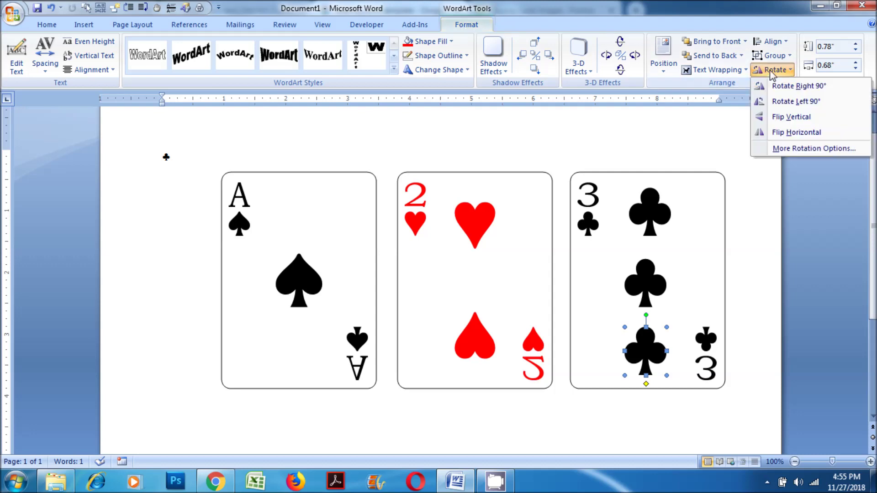
pyautogui.click(783, 118)
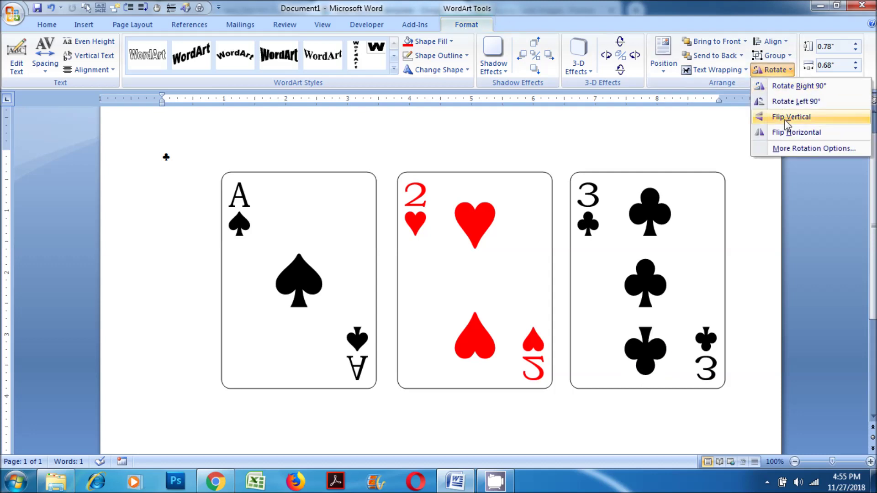
# - Align the three clubs left, distribute them vertically, and group them
pyautogui.click(660, 215)
pyautogui.keyDown('shift'); pyautogui.click(647, 283); pyautogui.keyUp('shift')
pyautogui.keyDown('shift'); pyautogui.click(654, 351); pyautogui.keyUp('shift')
pyautogui.click(772, 41)
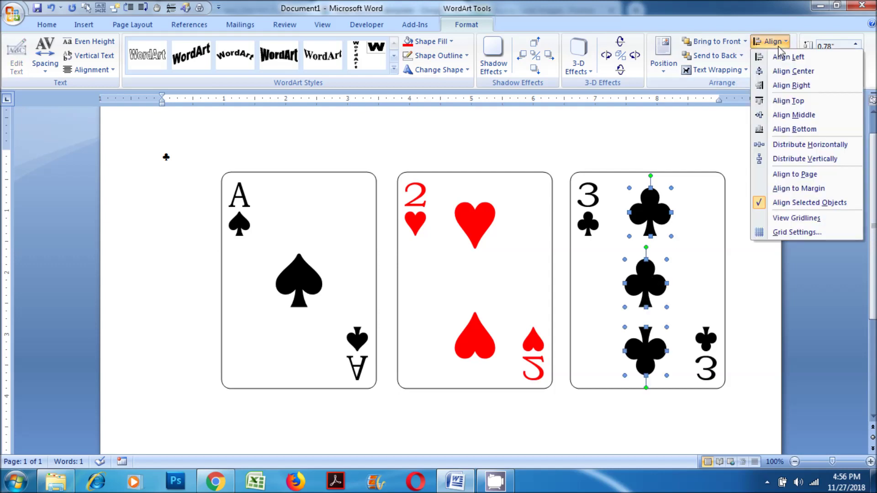
pyautogui.click(785, 56)
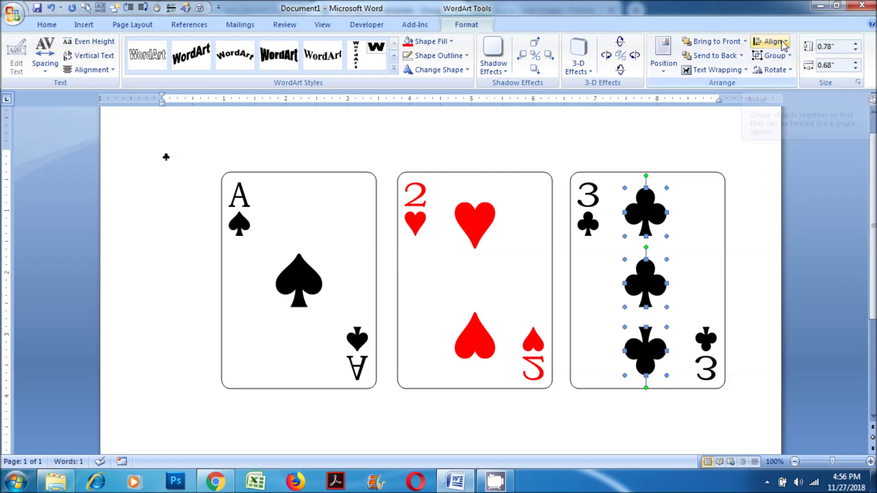
pyautogui.click(784, 42)
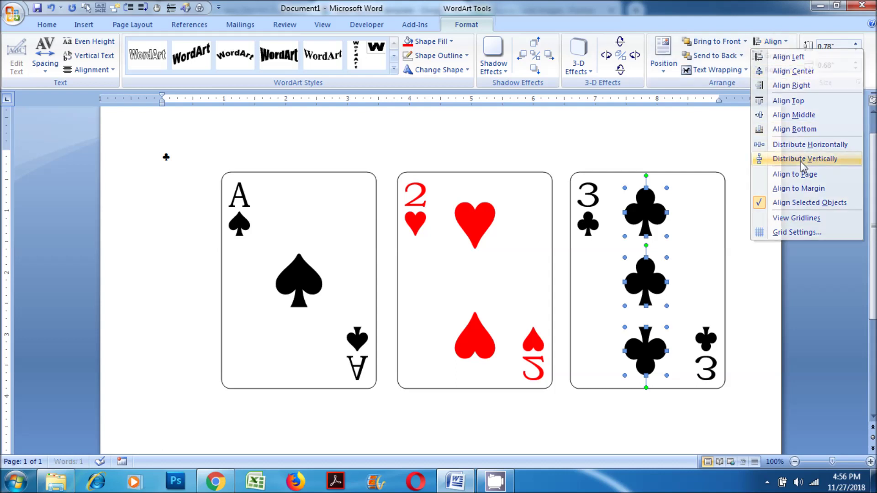
pyautogui.click(804, 158)
pyautogui.click(776, 55)
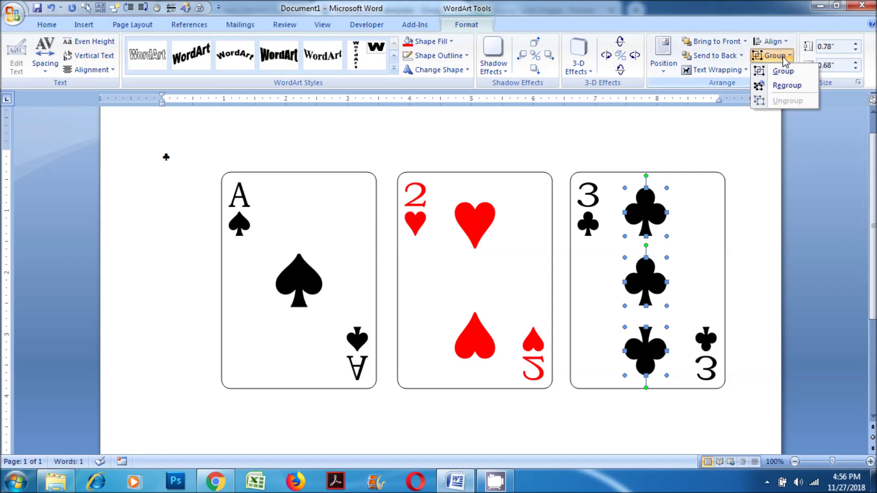
pyautogui.click(783, 72)
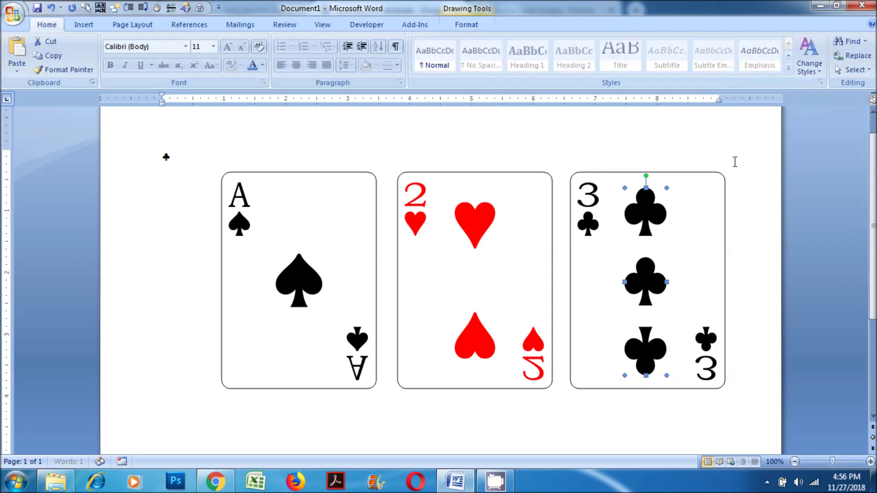
# - Centre the grouped clubs horizontally and vertically on the third card
pyautogui.keyDown('shift'); pyautogui.click(707, 208); pyautogui.keyUp('shift')
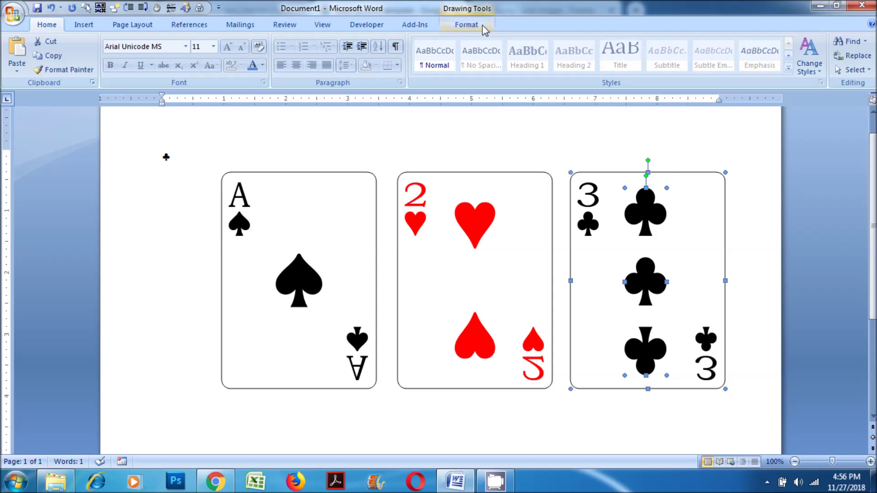
pyautogui.click(486, 27)
pyautogui.click(757, 41)
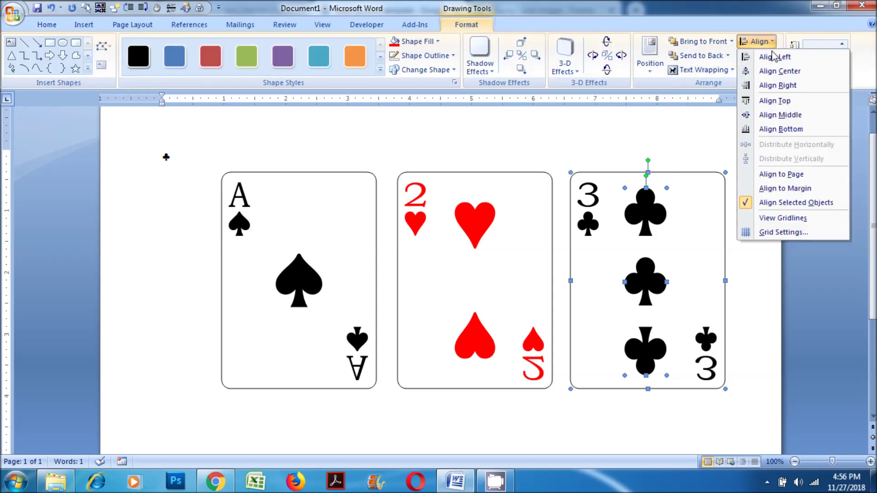
pyautogui.click(780, 72)
pyautogui.click(757, 42)
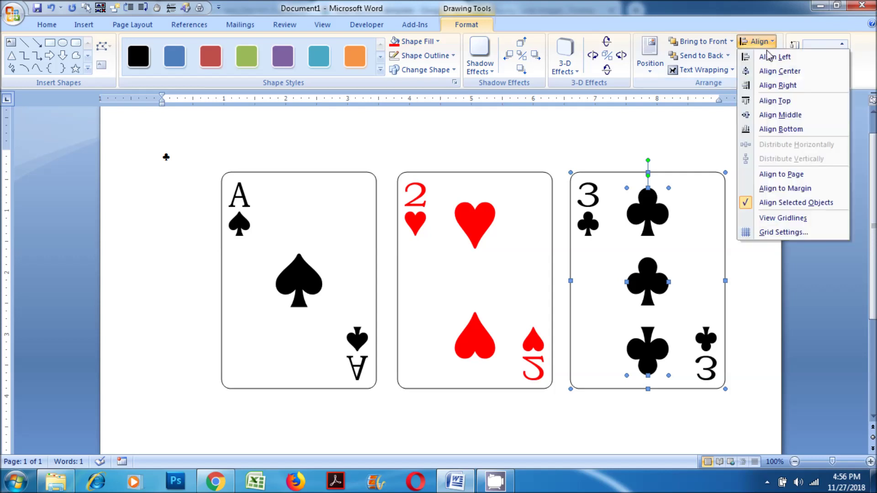
pyautogui.click(781, 116)
pyautogui.click(767, 201)
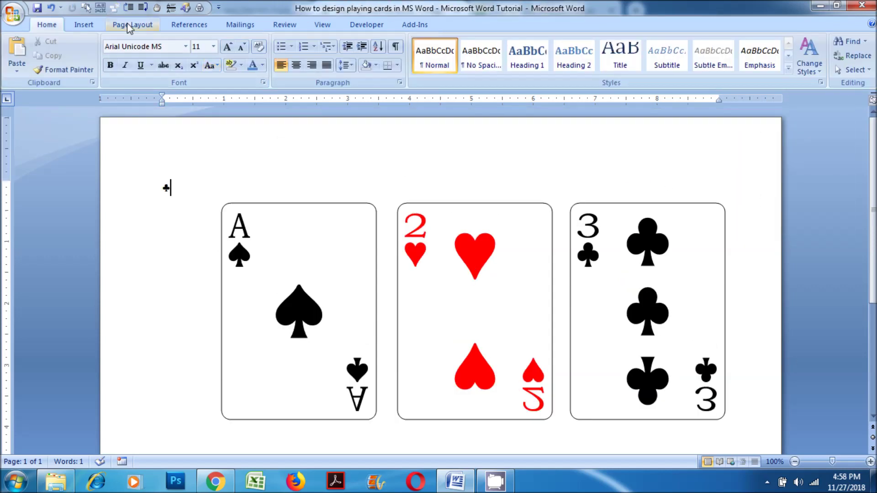
# - Set the paper size to A3
pyautogui.click(133, 25)
pyautogui.click(174, 73)
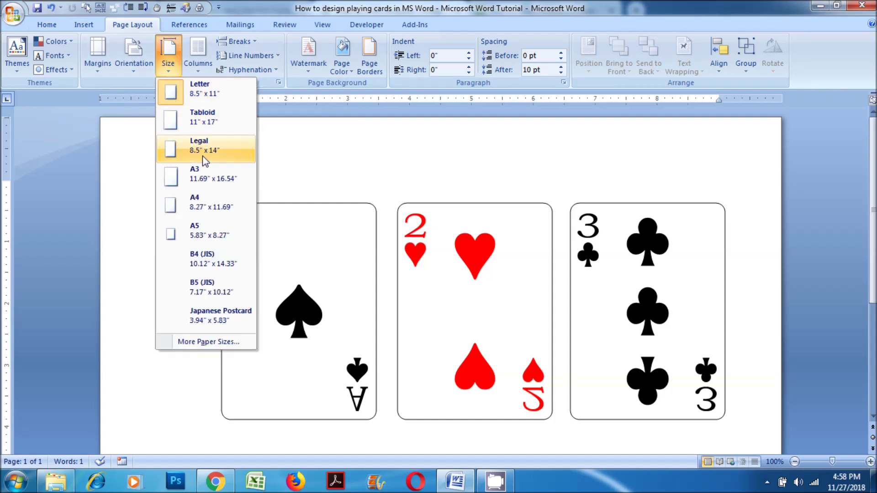
pyautogui.click(204, 190)
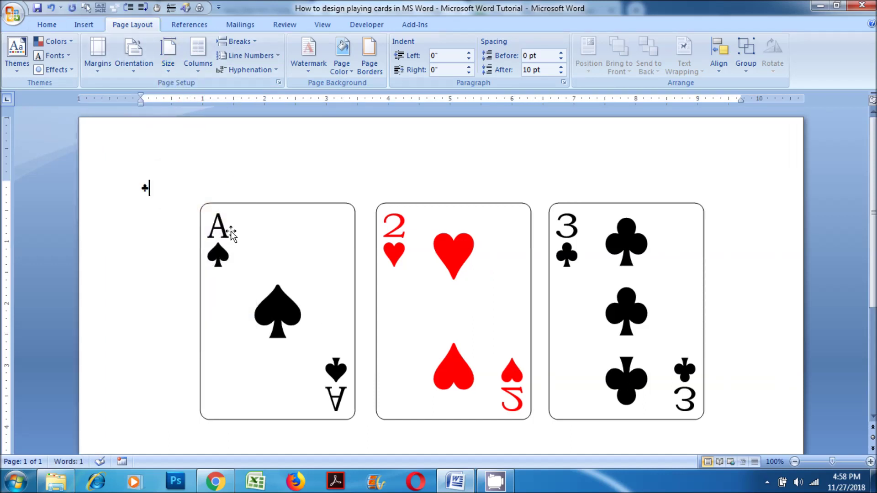
# - Box-select every piece of the three cards using Select Objects
pyautogui.click(55, 26)
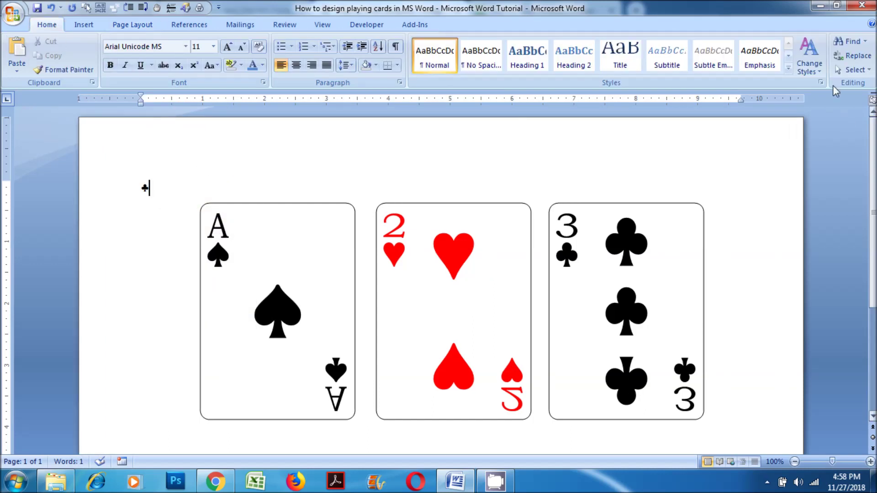
pyautogui.click(852, 70)
pyautogui.click(784, 103)
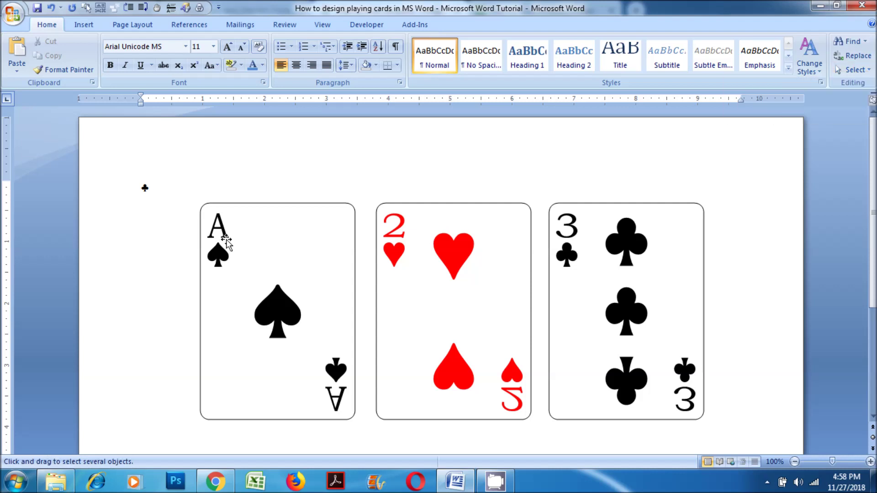
pyautogui.moveTo(182, 189)
pyautogui.mouseDown()
pyautogui.moveTo(358, 352)
pyautogui.moveTo(757, 448)
pyautogui.mouseUp()
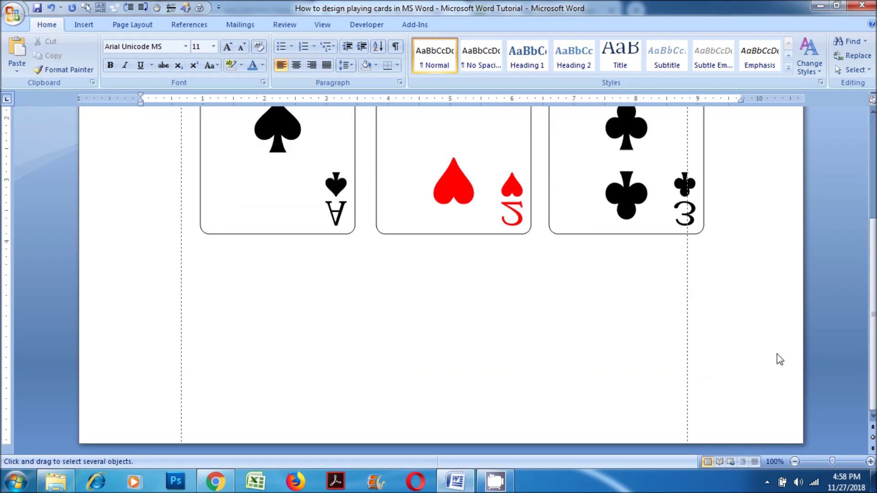
pyautogui.moveTo(789, 326); pyautogui.dragTo(753, 306)
# - Move the three selected cards left and slightly down on the page
pyautogui.scroll(5, 731, 311)
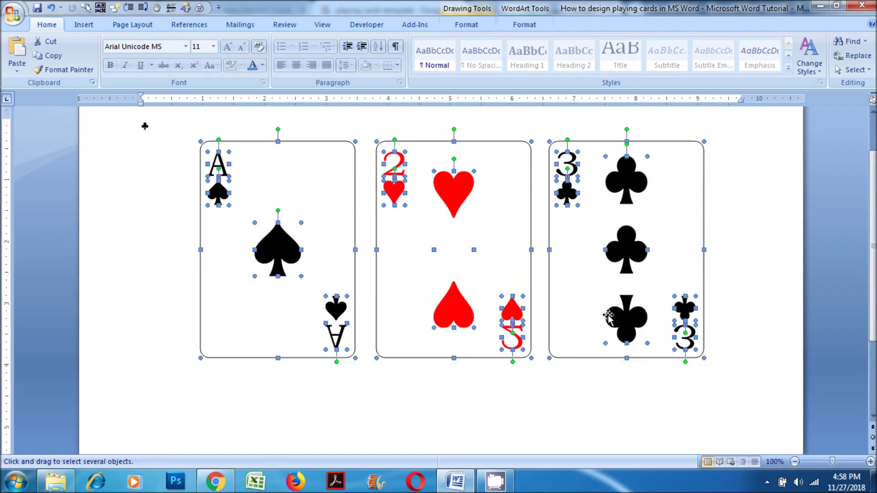
pyautogui.moveTo(296, 194); pyautogui.dragTo(217, 202)
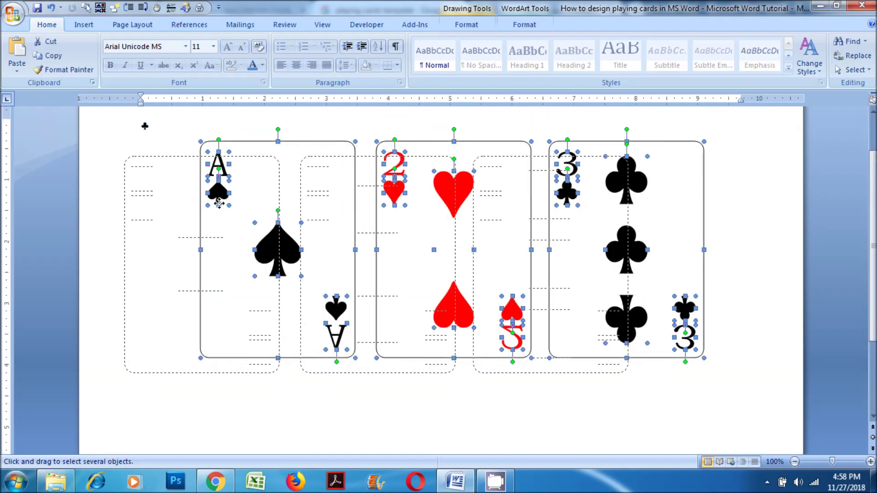
pyautogui.moveTo(217, 202); pyautogui.dragTo(212, 205)
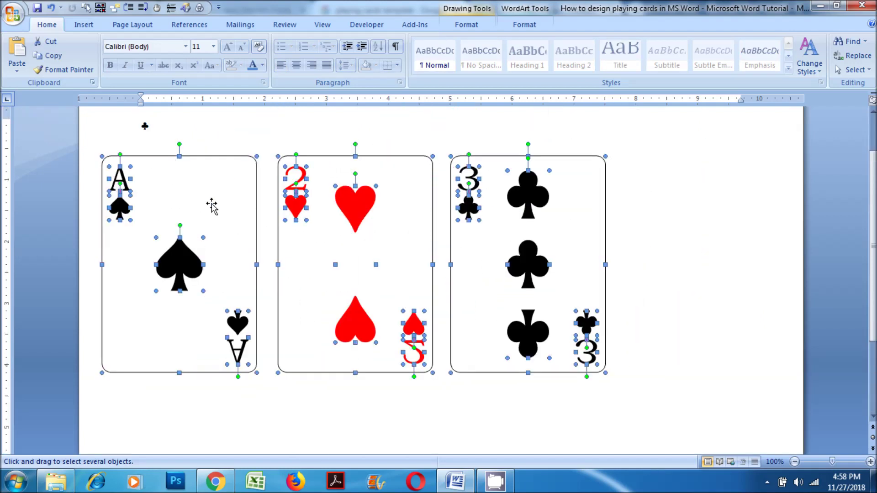
pyautogui.click(442, 146)
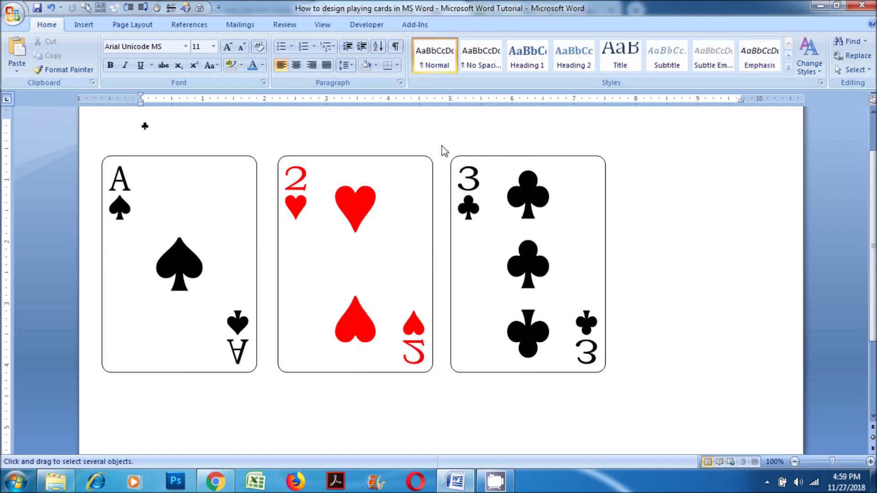
# - Duplicate the 3 of clubs card as a fourth card on the right
pyautogui.moveTo(442, 146); pyautogui.dragTo(632, 405)
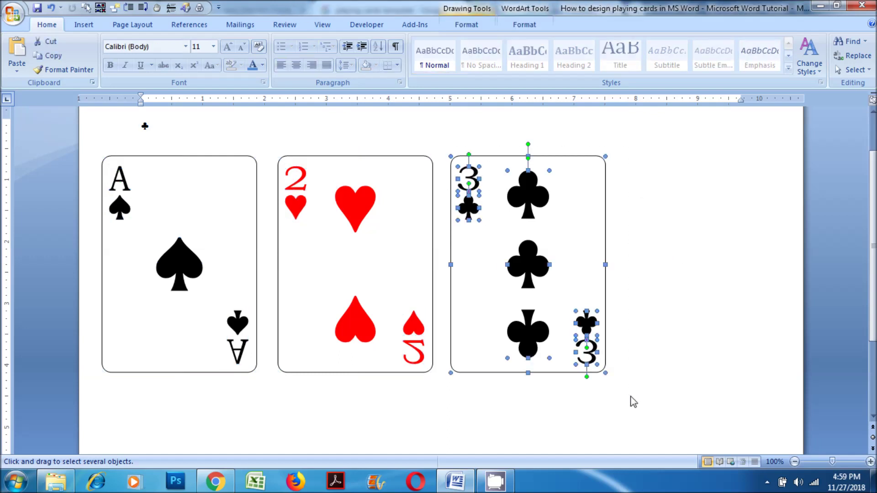
pyautogui.moveTo(561, 296); pyautogui.dragTo(734, 295)
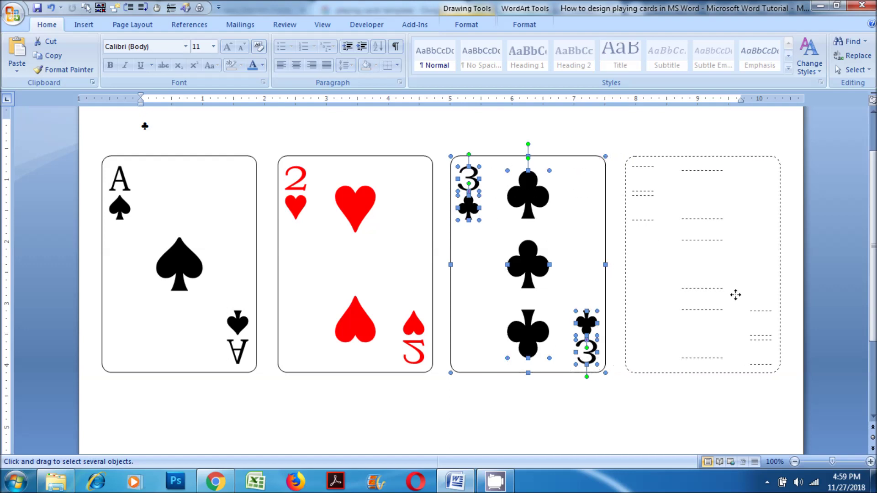
pyautogui.moveTo(734, 296); pyautogui.dragTo(735, 295)
pyautogui.hotkey('ctrl', 'z')
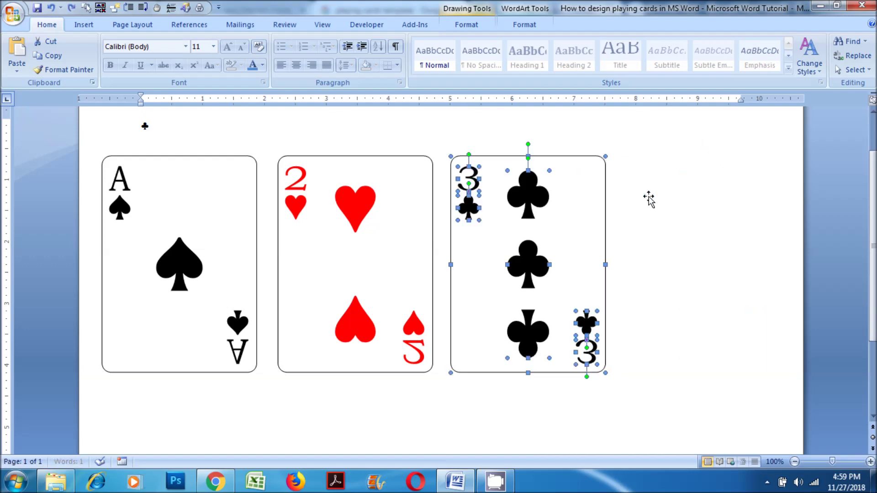
pyautogui.moveTo(594, 249); pyautogui.dragTo(764, 245)
pyautogui.click(788, 241)
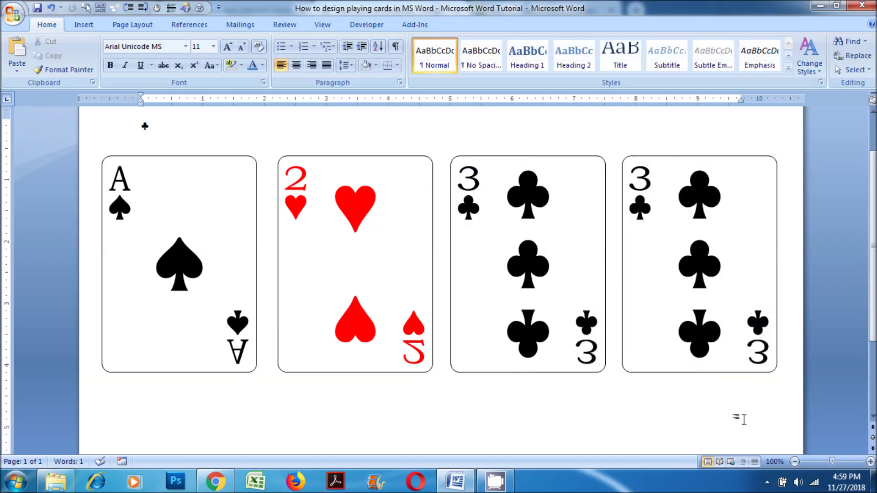
# - Change both 3 ranks on the fourth card to 4, then select the stray club symbol
pyautogui.click(646, 178)
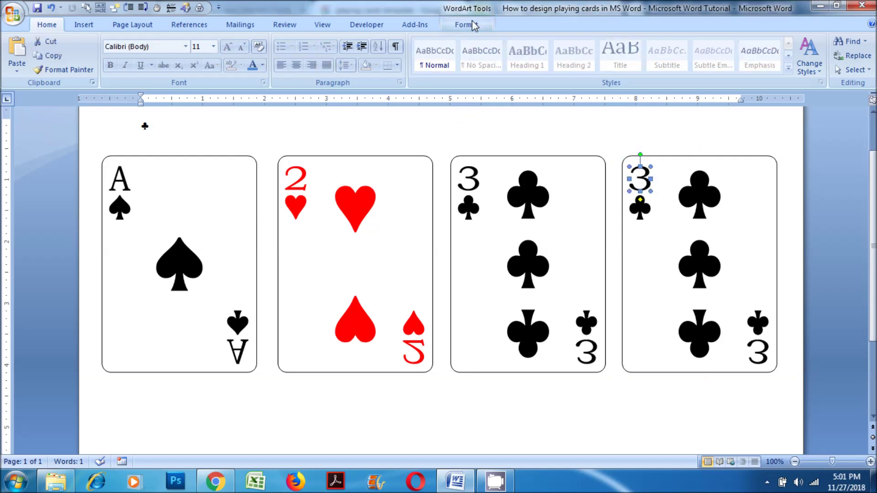
pyautogui.click(466, 25)
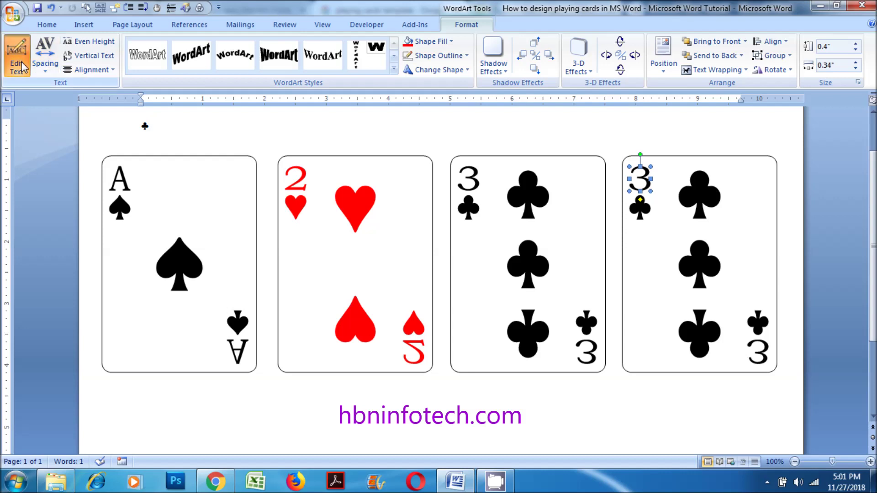
pyautogui.click(17, 57)
pyautogui.write('4')
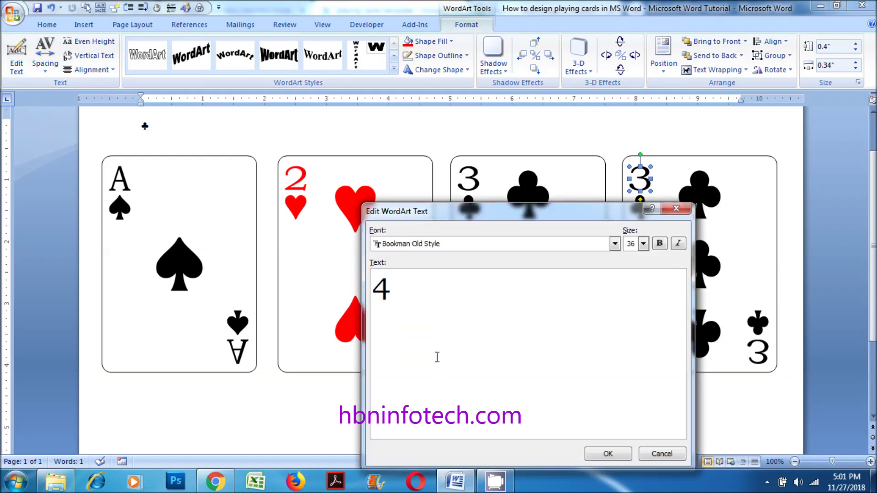
pyautogui.click(602, 457)
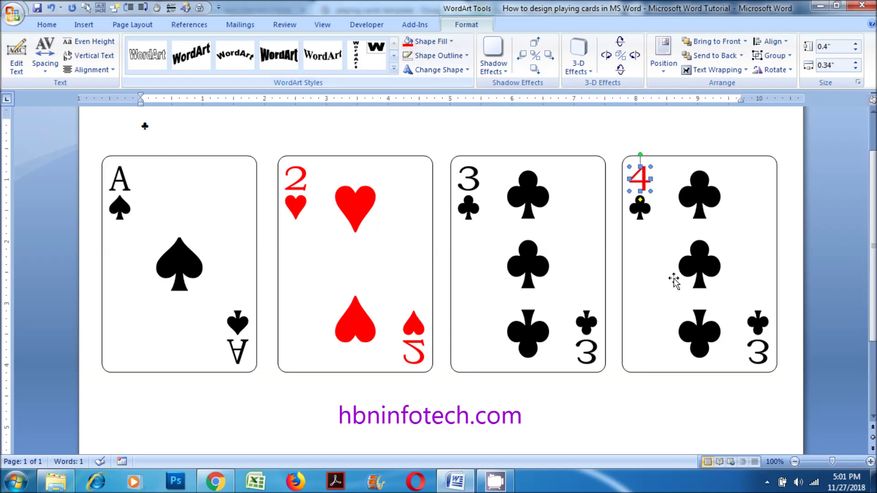
pyautogui.click(765, 352)
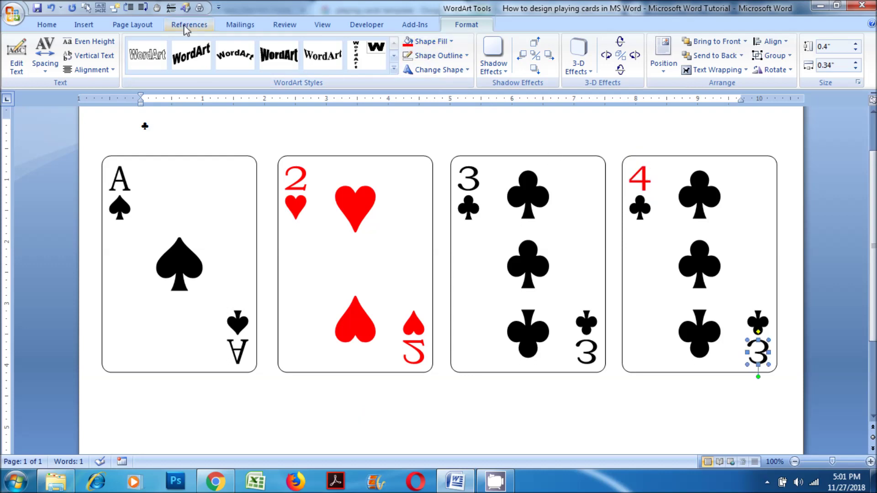
pyautogui.click(16, 65)
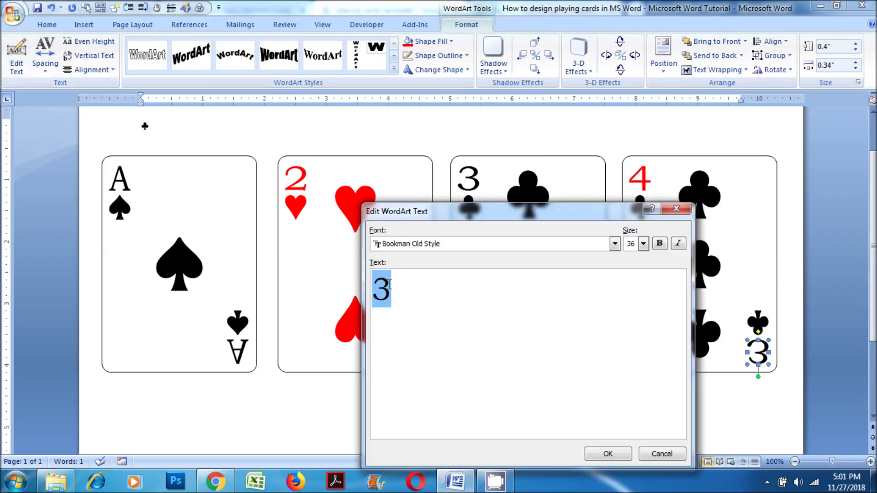
pyautogui.write('4')
pyautogui.click(604, 454)
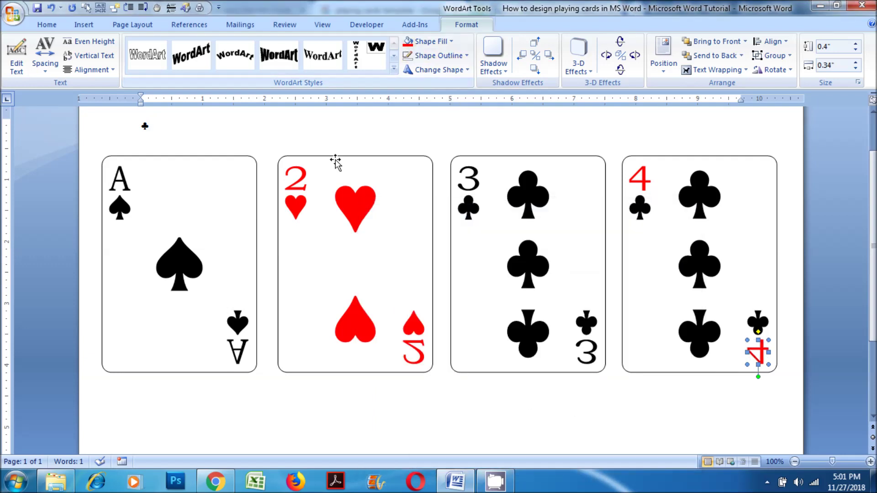
pyautogui.click(157, 130)
pyautogui.moveTo(151, 126); pyautogui.dragTo(144, 126)
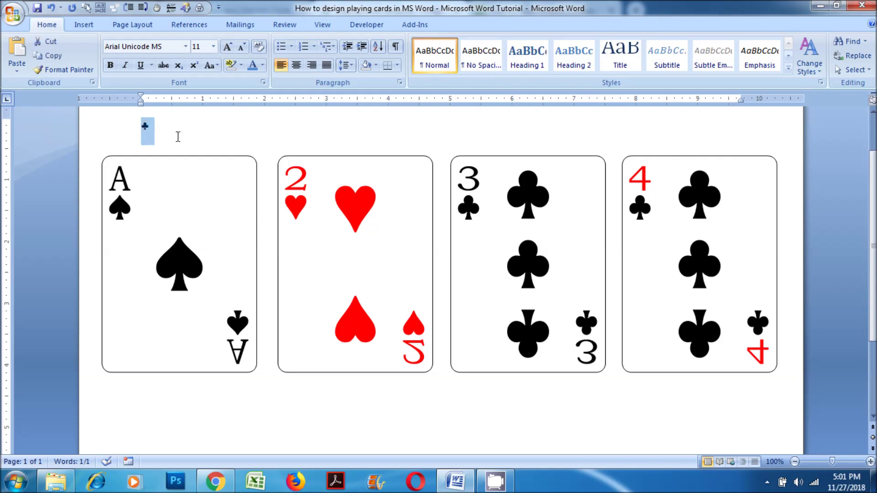
# - Delete the stray club, insert a black diamond symbol, and copy it
pyautogui.hotkey('ctrl', 'x')
pyautogui.click(84, 25)
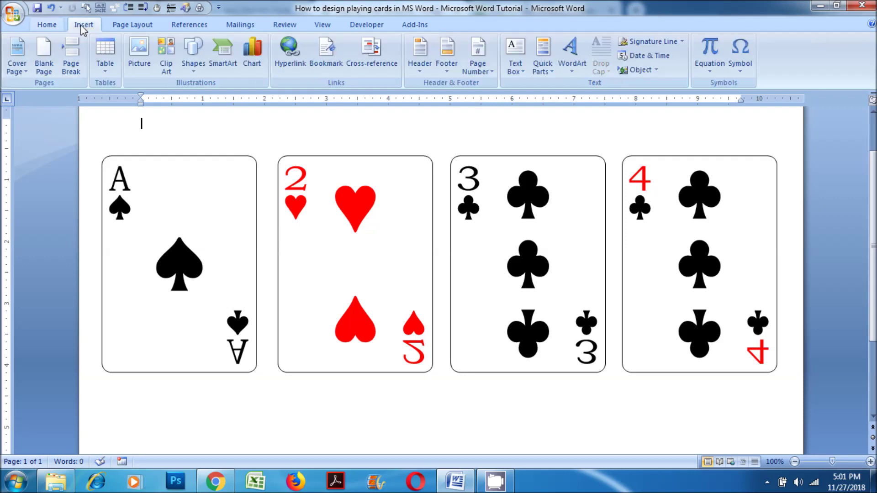
pyautogui.click(740, 60)
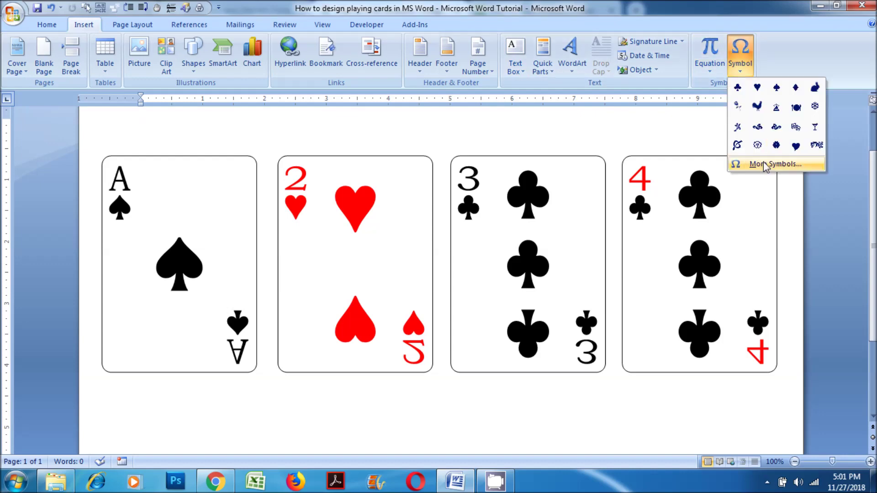
pyautogui.click(768, 165)
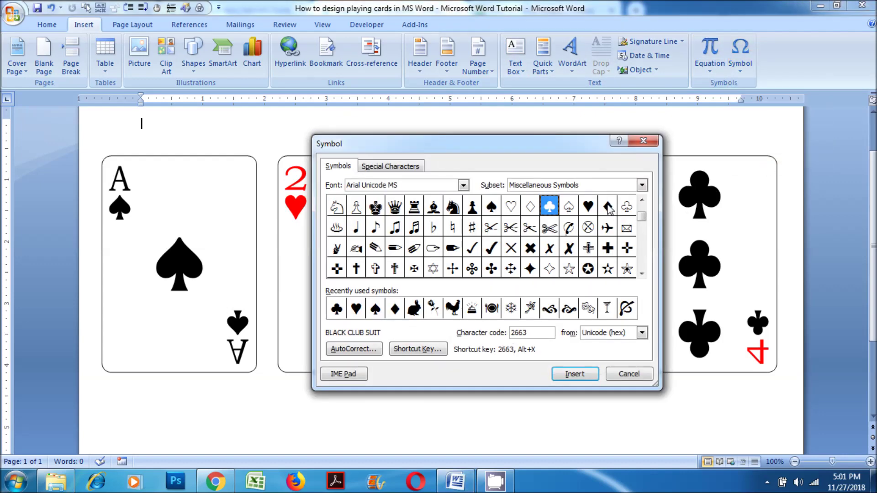
pyautogui.click(608, 207)
pyautogui.click(573, 374)
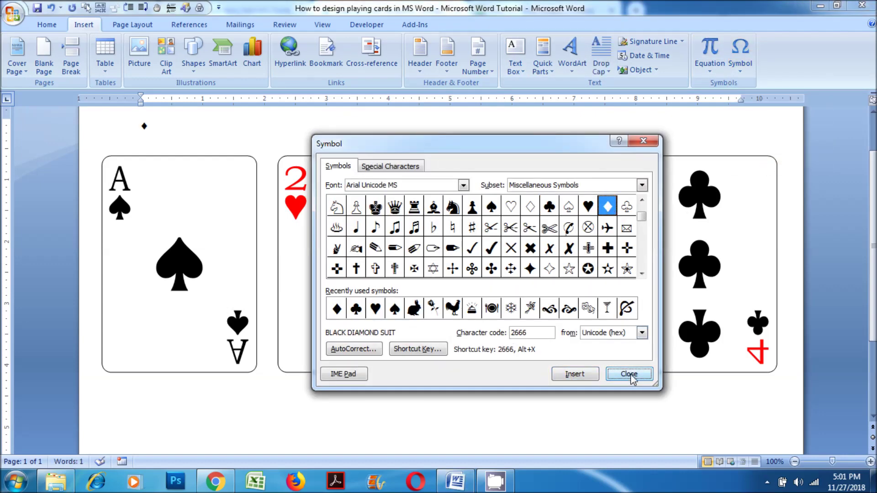
pyautogui.click(629, 374)
pyautogui.moveTo(148, 127); pyautogui.dragTo(140, 127)
pyautogui.rightClick(144, 127)
pyautogui.click(174, 149)
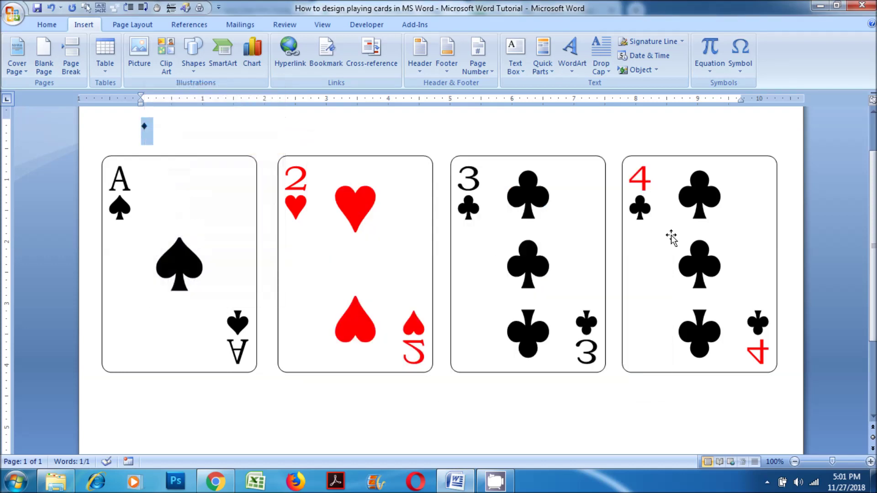
# - Replace the small club under the 4 with the copied diamond
pyautogui.click(640, 207)
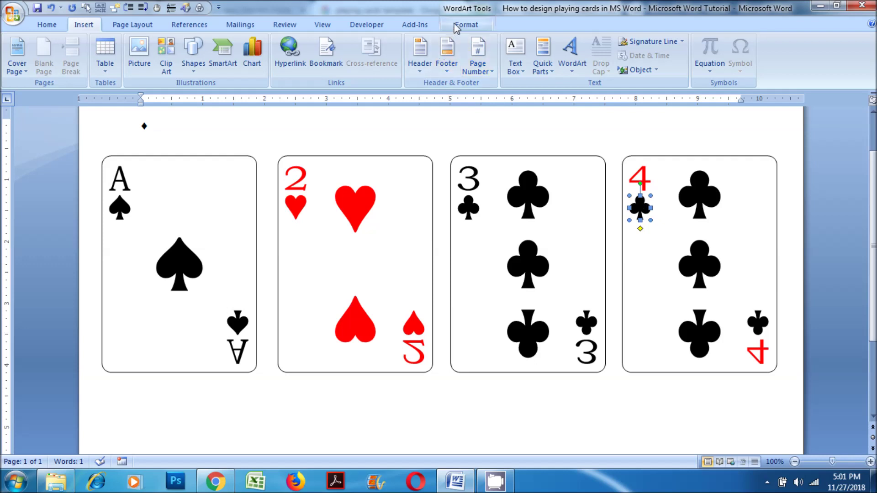
pyautogui.click(466, 25)
pyautogui.click(16, 57)
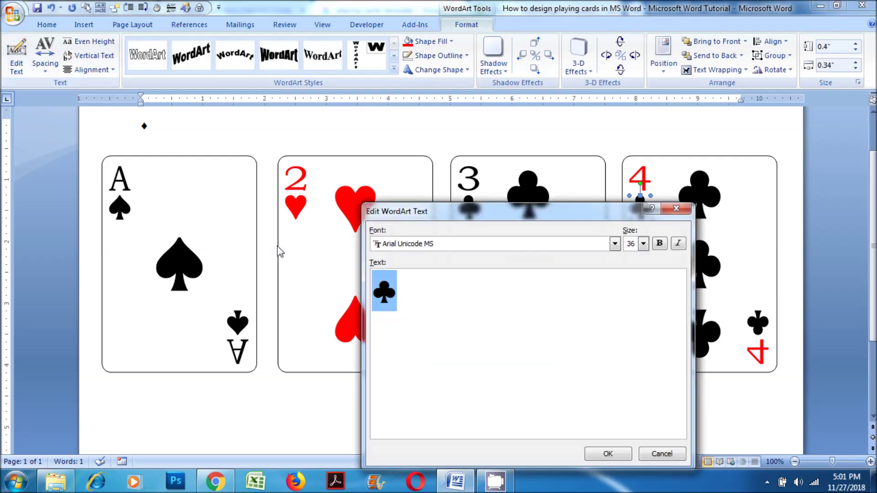
pyautogui.rightClick(383, 283)
pyautogui.click(415, 322)
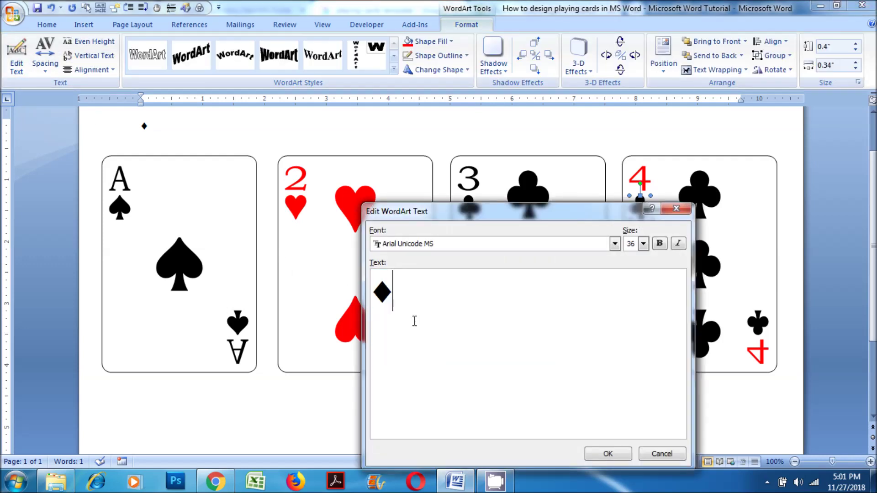
pyautogui.click(610, 453)
# - Ungroup the three big clubs on the fourth card
pyautogui.click(692, 199)
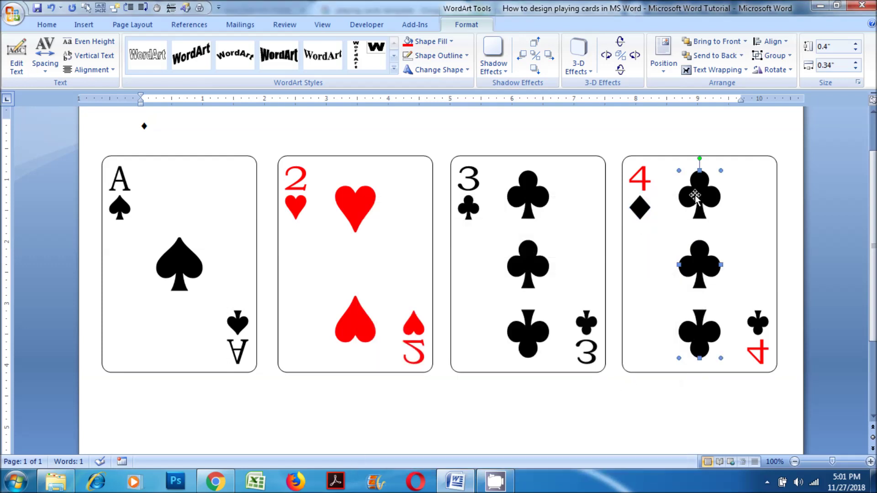
pyautogui.click(465, 25)
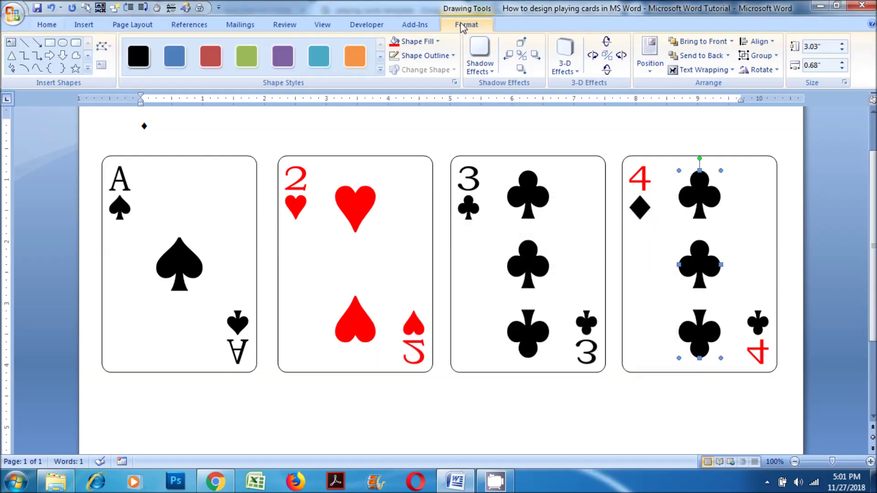
pyautogui.click(762, 55)
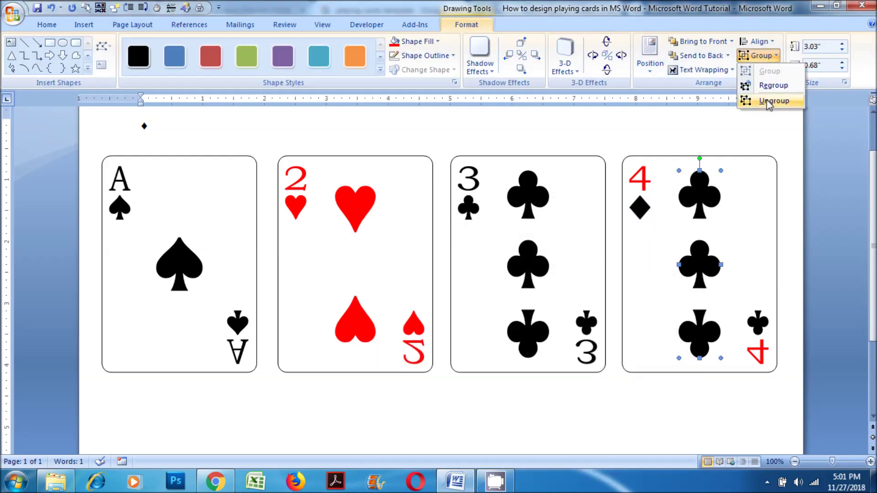
pyautogui.click(772, 100)
# - Replace the top and middle big clubs with the copied diamond
pyautogui.click(691, 194)
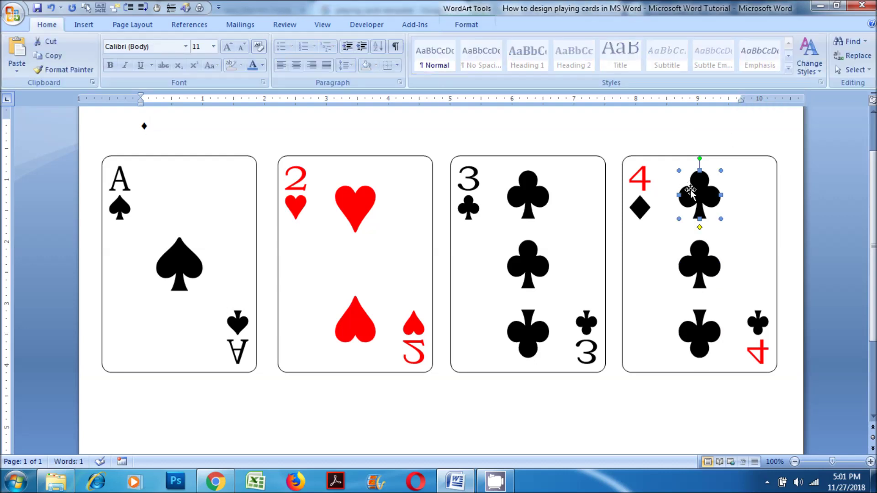
pyautogui.click(450, 27)
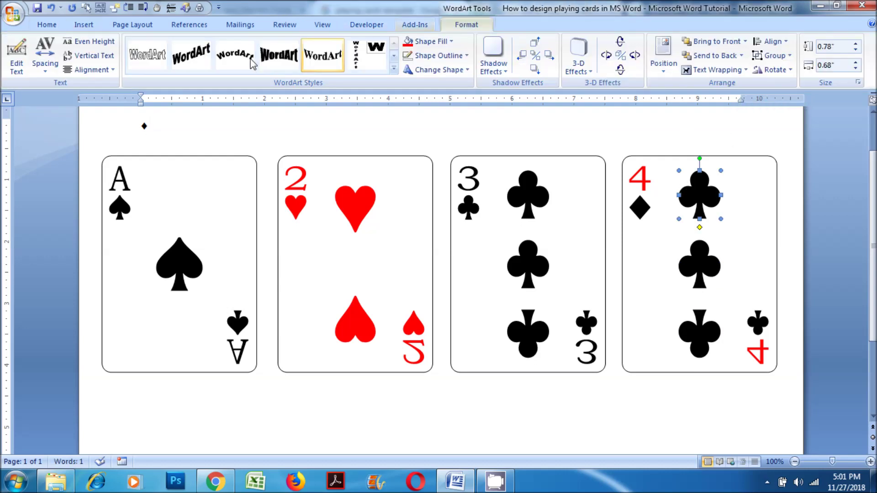
pyautogui.click(12, 62)
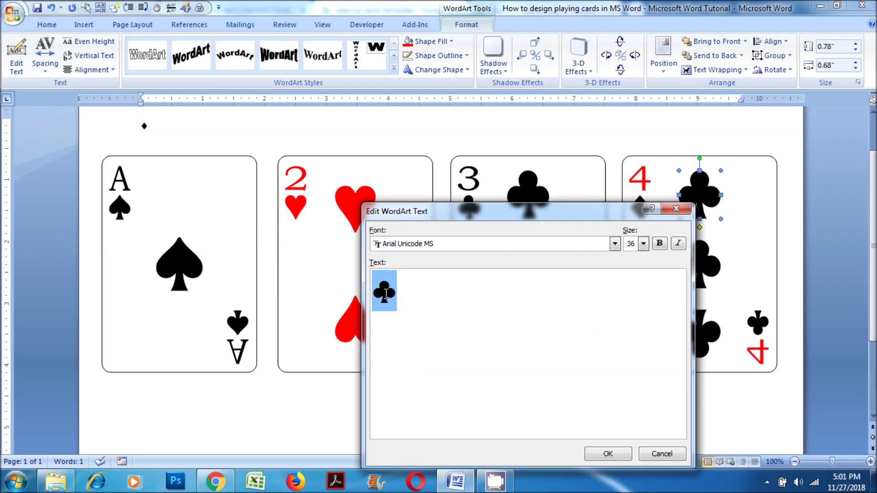
pyautogui.rightClick(385, 292)
pyautogui.click(415, 333)
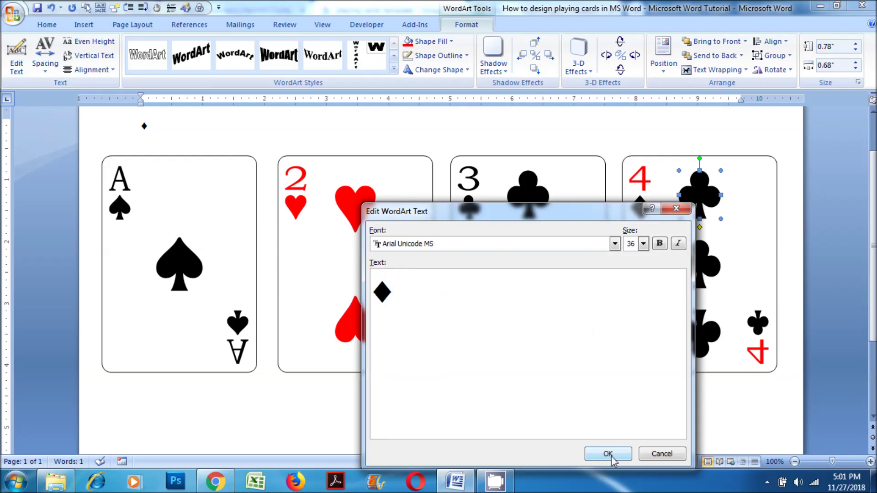
pyautogui.click(609, 454)
pyautogui.click(697, 272)
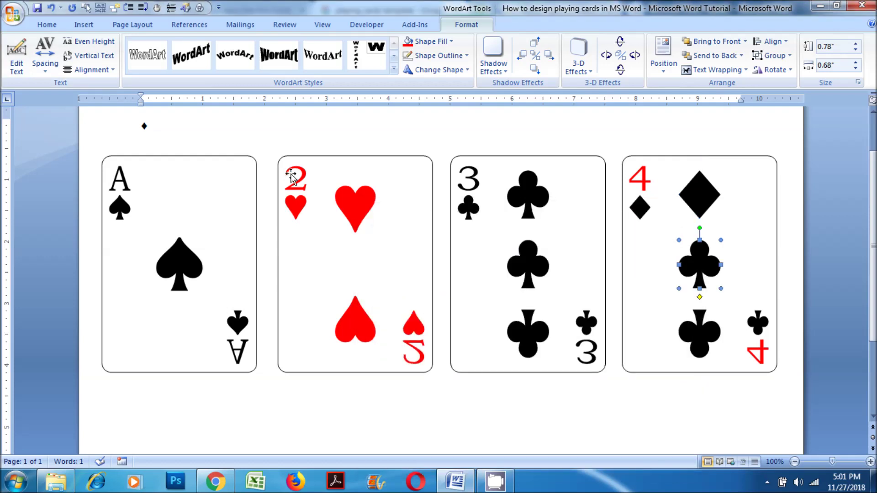
pyautogui.click(16, 56)
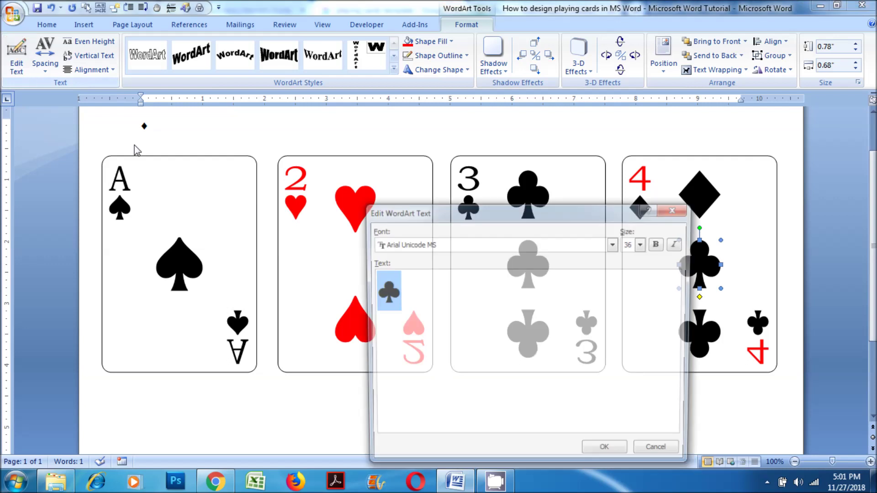
pyautogui.rightClick(390, 292)
pyautogui.click(417, 332)
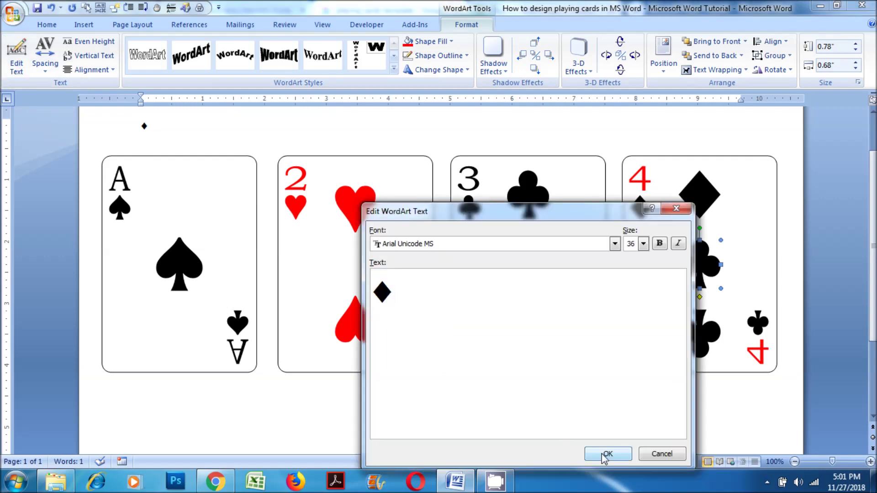
pyautogui.click(605, 454)
# - Replace the bottom big club and the bottom-right corner club with diamonds
pyautogui.click(700, 336)
pyautogui.click(16, 55)
pyautogui.rightClick(383, 295)
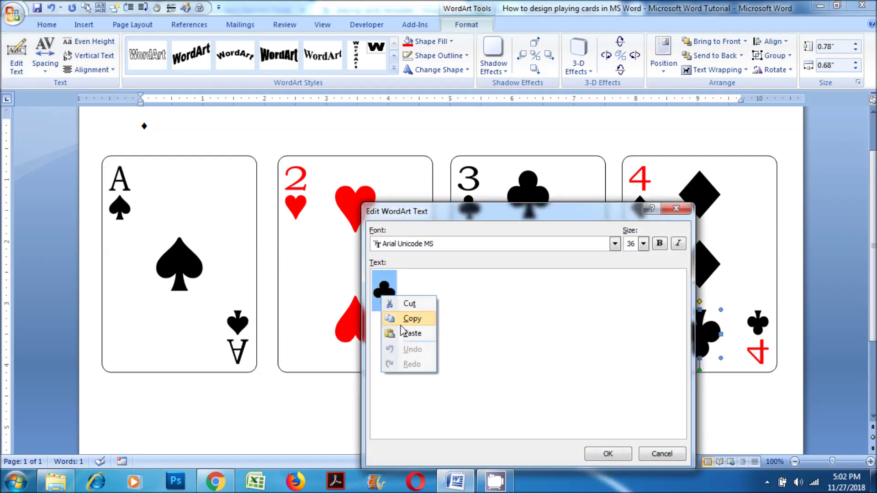
pyautogui.click(404, 332)
pyautogui.click(608, 453)
pyautogui.click(758, 323)
pyautogui.click(16, 56)
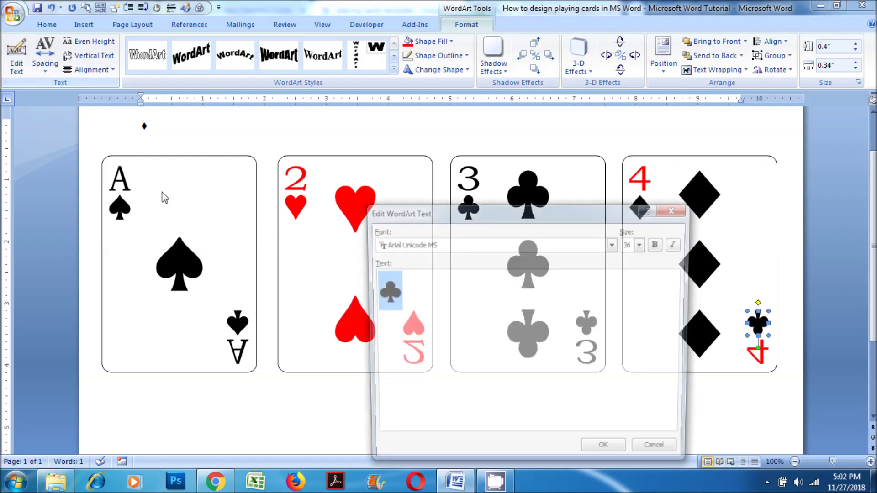
pyautogui.rightClick(377, 285)
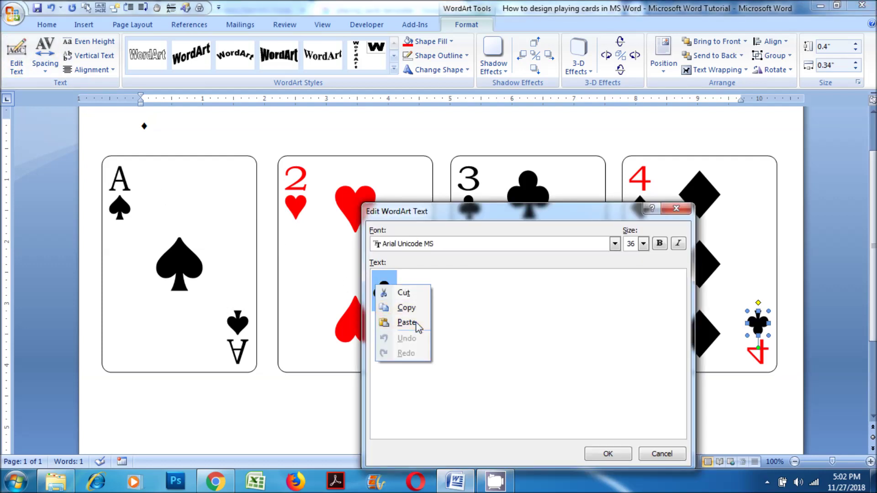
pyautogui.click(400, 323)
pyautogui.click(595, 455)
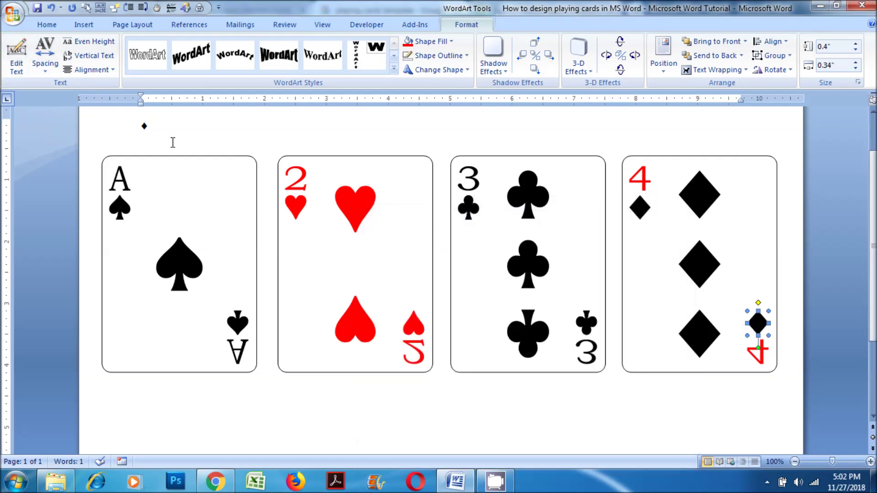
pyautogui.click(177, 131)
pyautogui.click(699, 195)
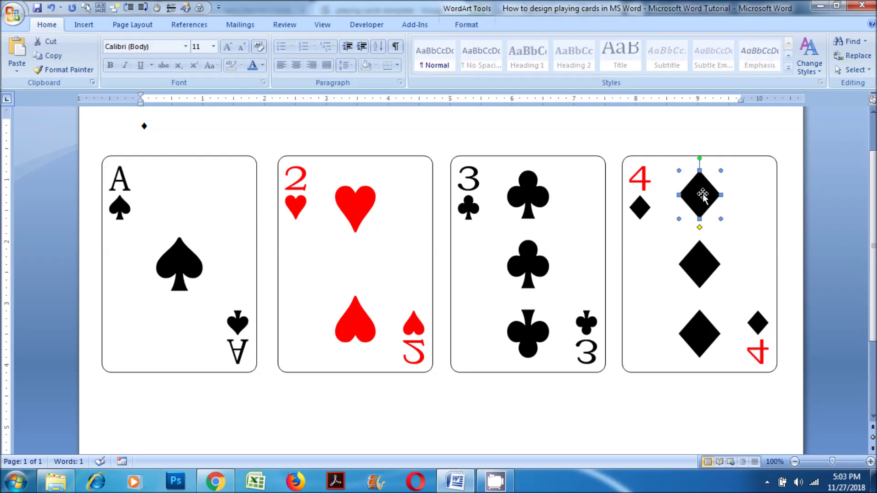
# - Fill both corner diamonds and the three centre diamonds red, then nudge the top diamond left
pyautogui.click(634, 208)
pyautogui.click(467, 25)
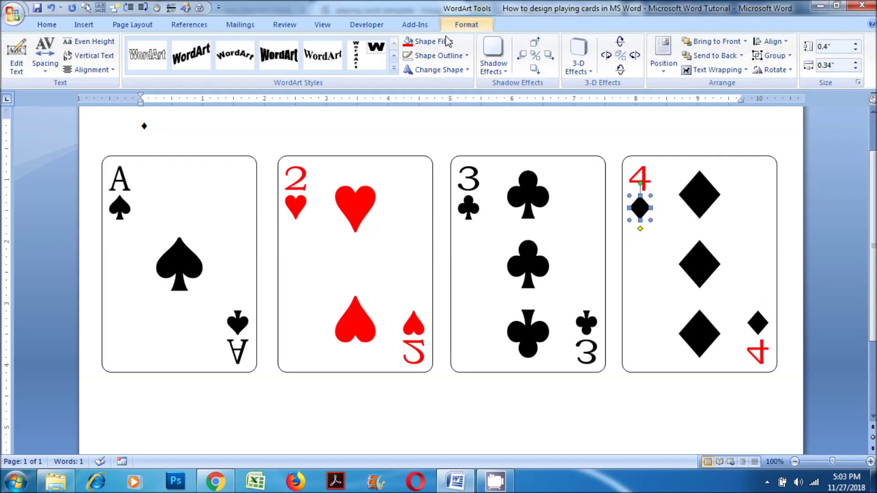
pyautogui.click(425, 41)
pyautogui.click(706, 192)
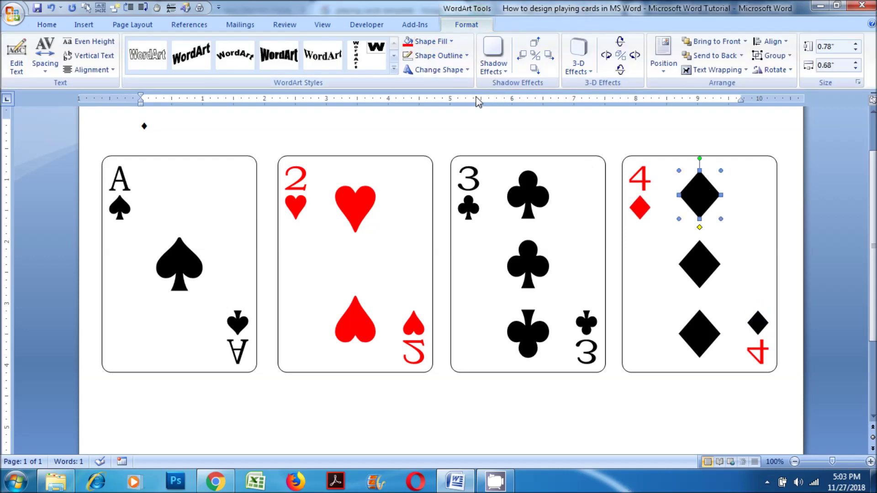
pyautogui.click(422, 41)
pyautogui.click(709, 259)
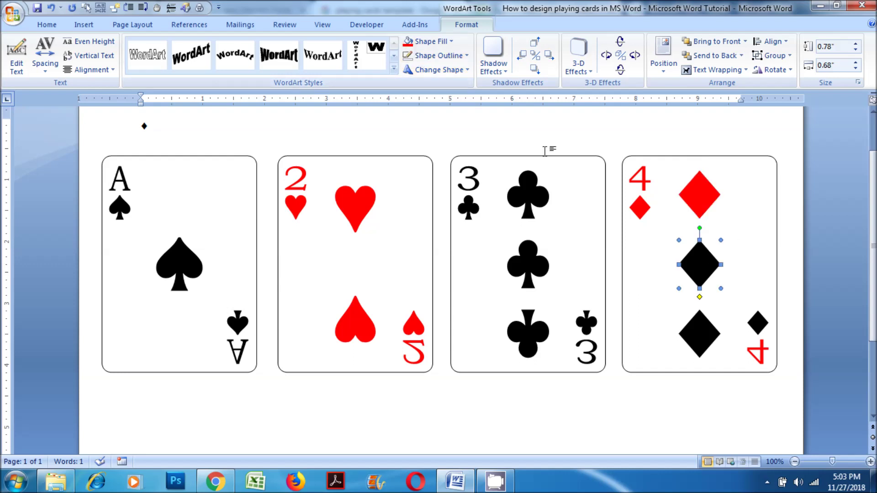
pyautogui.click(423, 41)
pyautogui.click(696, 324)
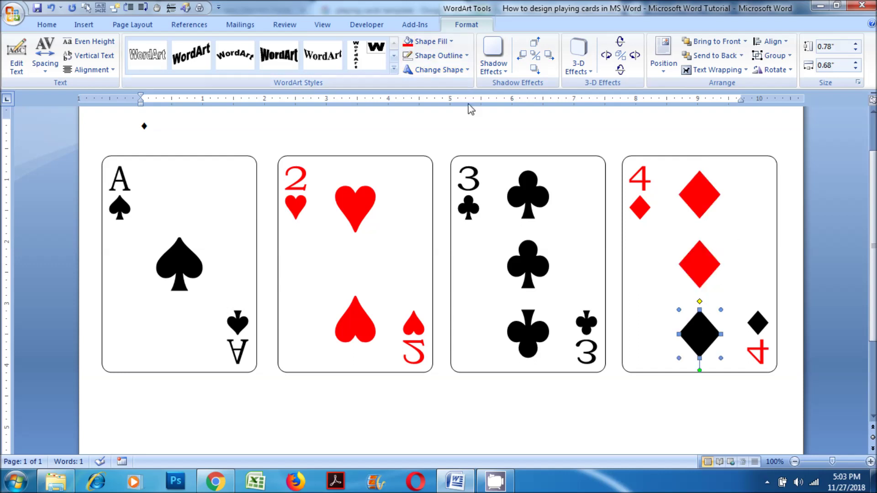
pyautogui.click(423, 41)
pyautogui.click(760, 329)
pyautogui.click(423, 41)
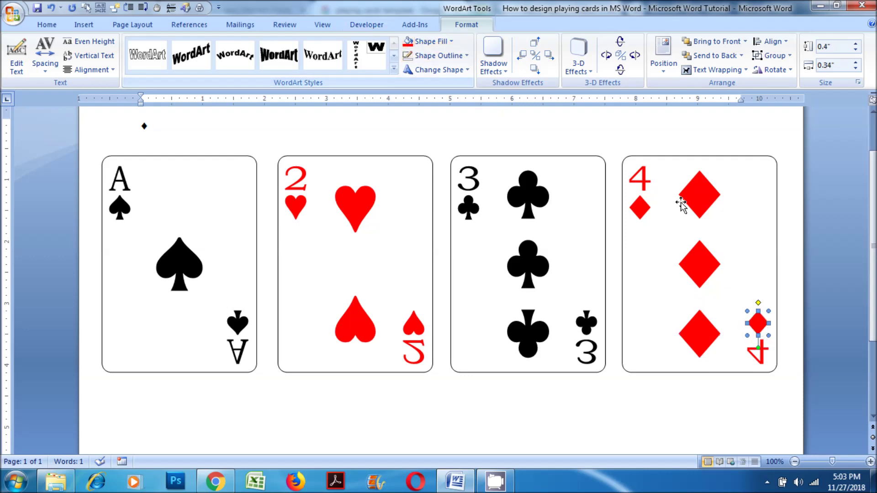
pyautogui.click(695, 193)
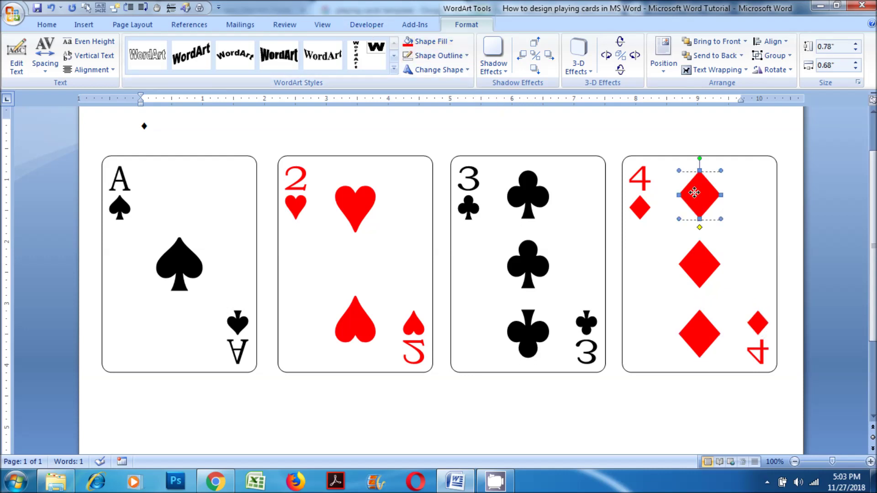
pyautogui.moveTo(680, 192); pyautogui.dragTo(680, 193)
# - Move the middle diamond upper right and the bottom one lower left, copying it lower right
pyautogui.click(707, 262)
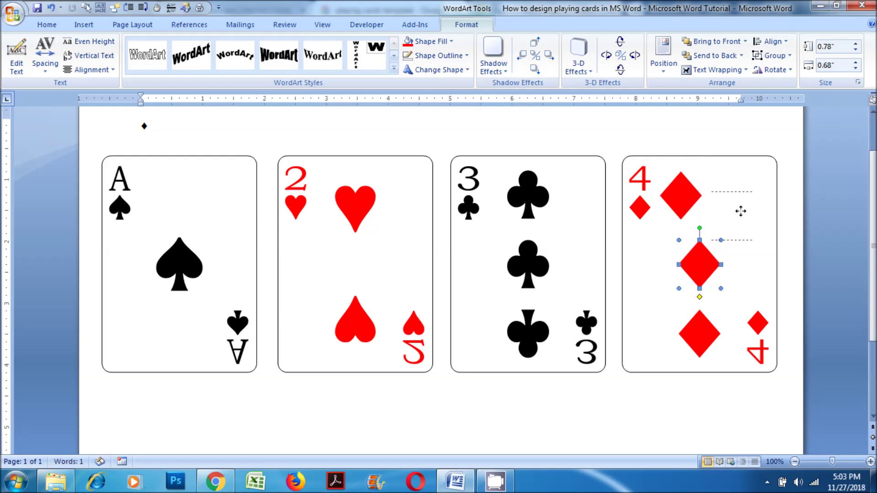
pyautogui.moveTo(741, 211); pyautogui.dragTo(743, 197)
pyautogui.click(700, 342)
pyautogui.moveTo(673, 341); pyautogui.dragTo(673, 342)
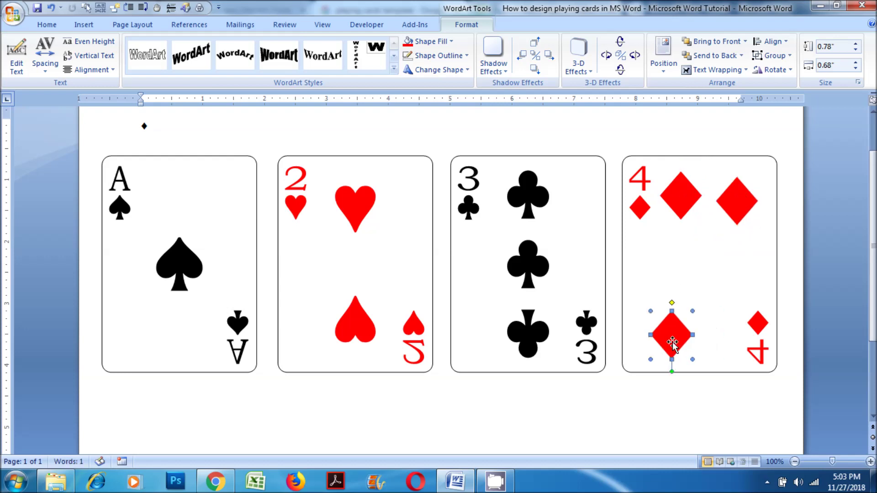
pyautogui.moveTo(702, 343); pyautogui.dragTo(727, 345)
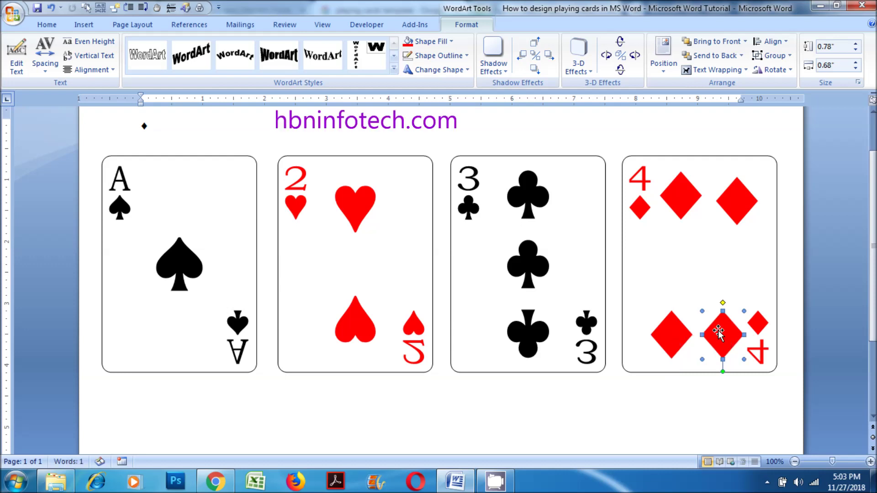
# - Nudge the top-left diamond slightly left and select both top diamonds
pyautogui.click(678, 200)
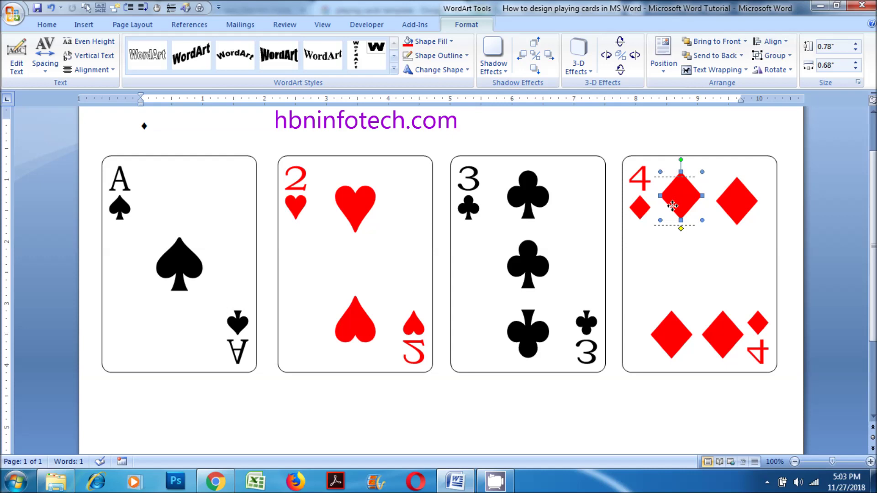
pyautogui.moveTo(676, 210); pyautogui.dragTo(670, 213)
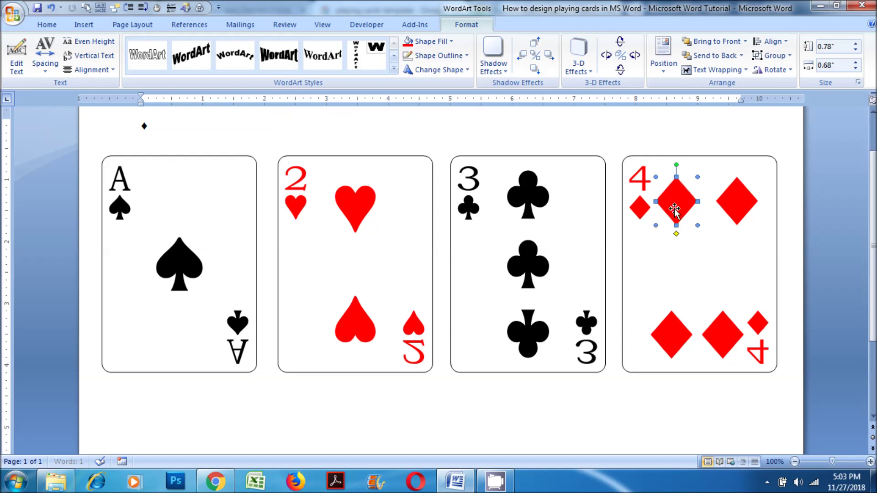
pyautogui.keyDown('shift'); pyautogui.click(733, 202); pyautogui.keyUp('shift')
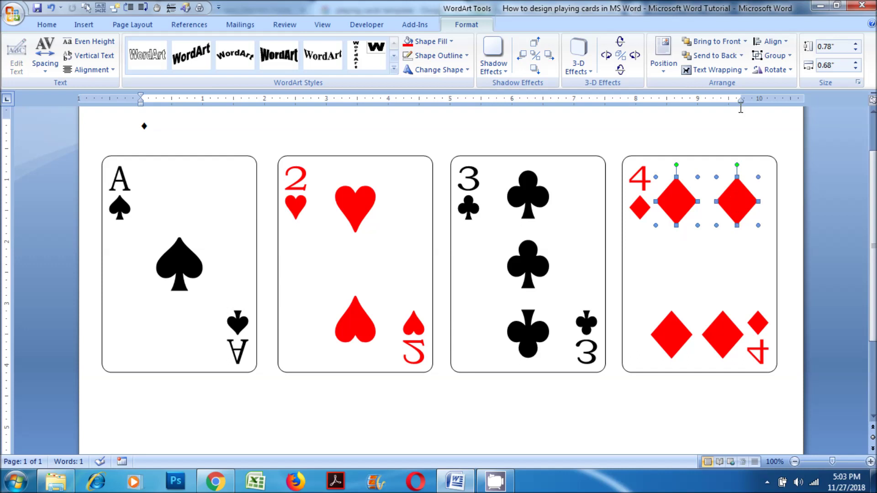
# - Align the top pair of diamonds by their tops and the bottom pair by their bottoms
pyautogui.click(772, 42)
pyautogui.click(791, 103)
pyautogui.click(681, 338)
pyautogui.keyDown('shift'); pyautogui.click(724, 338); pyautogui.keyUp('shift')
pyautogui.click(784, 45)
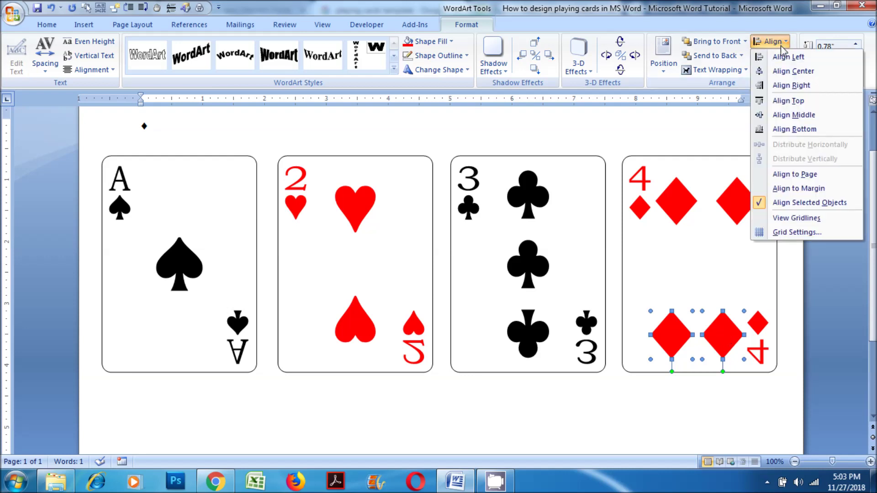
pyautogui.click(800, 132)
# - Align the left diamond pair by left edges and the right pair by right edges, nudging it left
pyautogui.click(674, 196)
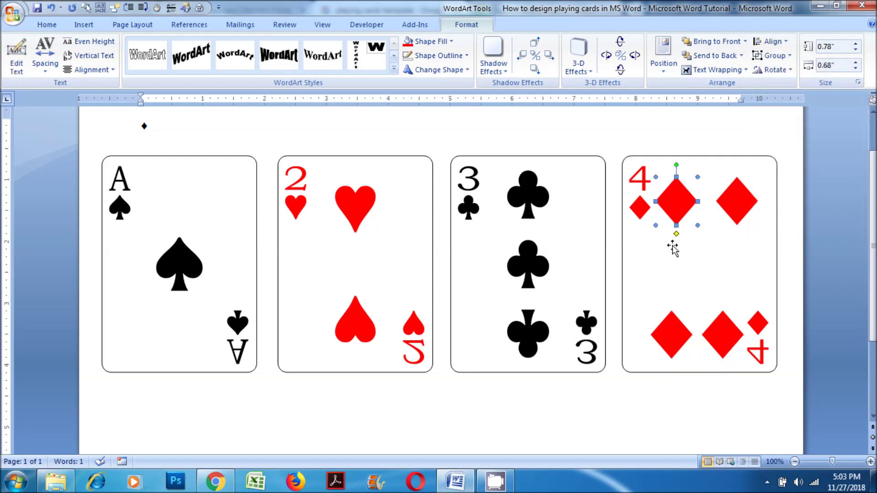
pyautogui.keyDown('shift'); pyautogui.click(671, 330); pyautogui.keyUp('shift')
pyautogui.click(772, 41)
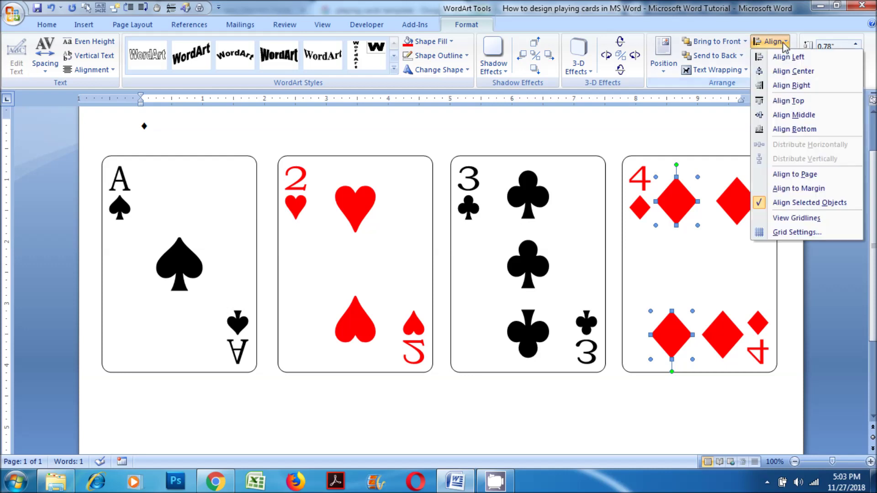
pyautogui.click(788, 57)
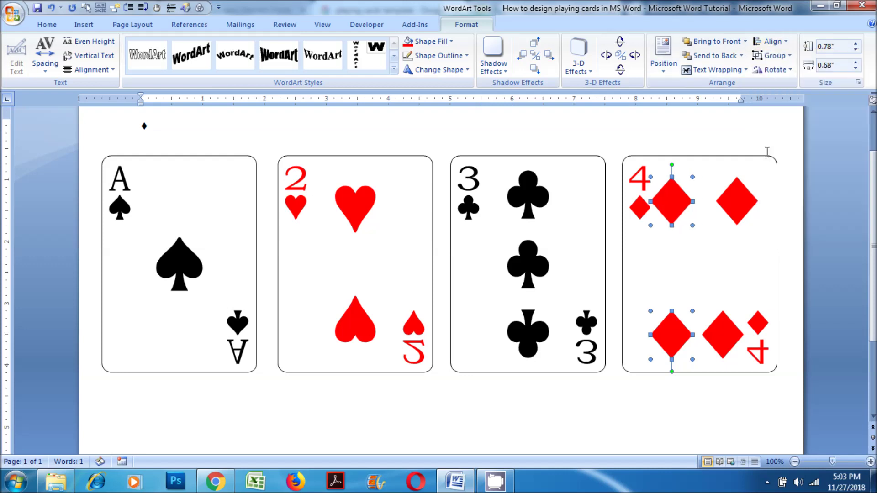
pyautogui.click(740, 201)
pyautogui.keyDown('shift'); pyautogui.click(725, 332); pyautogui.keyUp('shift')
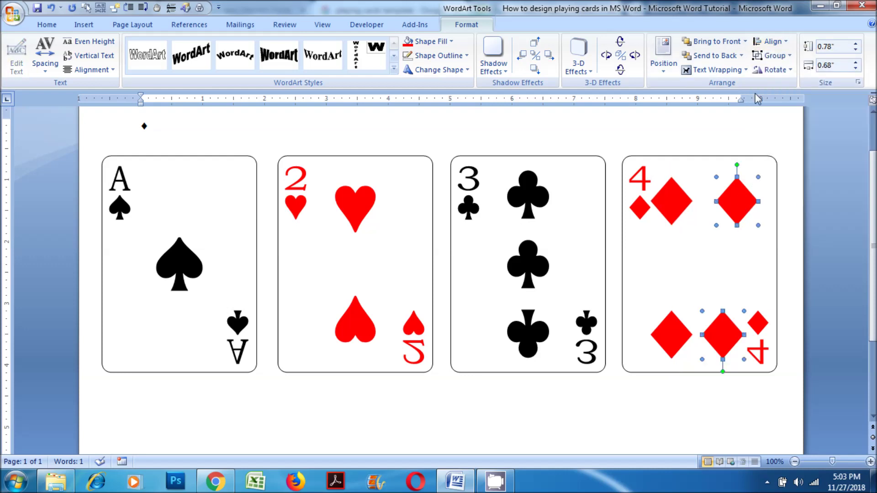
pyautogui.click(775, 44)
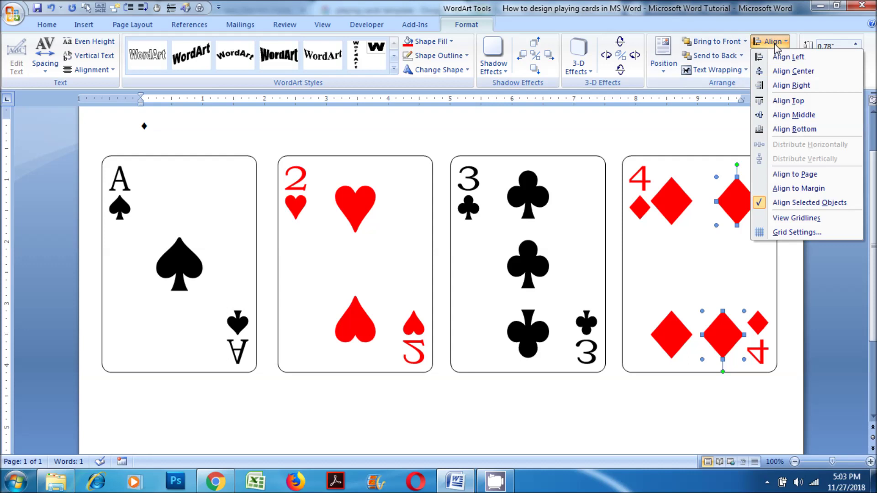
pyautogui.click(799, 85)
pyautogui.click(799, 85)
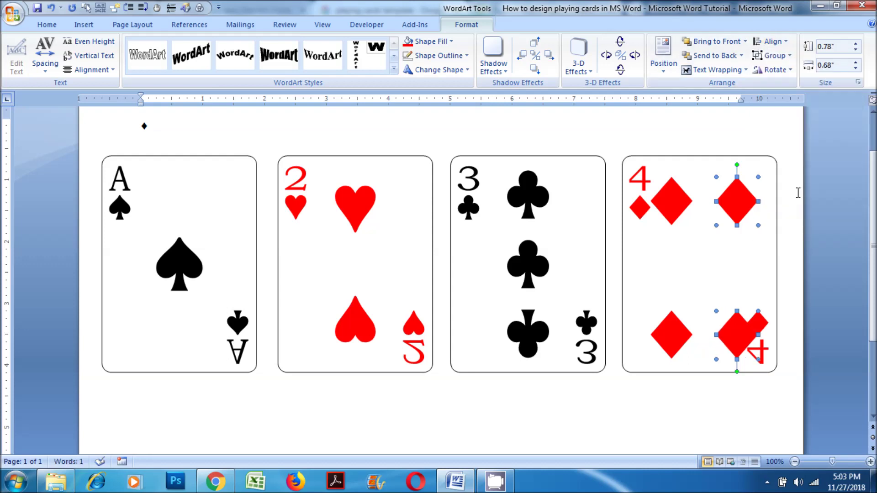
pyautogui.press('Left')
pyautogui.press('Left')
pyautogui.press('Left')
pyautogui.press('Left')
pyautogui.press('Left')
pyautogui.press('Left')
pyautogui.press('Left')
pyautogui.press('Left')
pyautogui.press('Left')
pyautogui.press('Left')
pyautogui.press('Left')
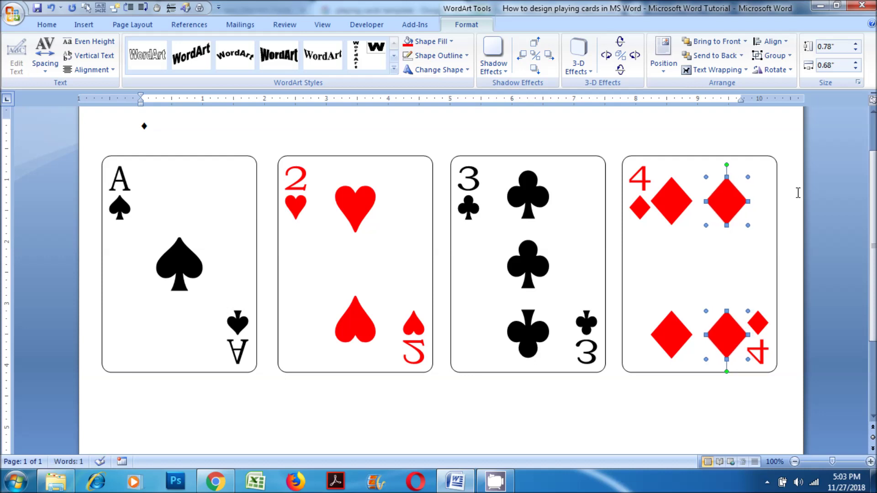
# - Group the four large diamonds into a single object
pyautogui.click(672, 201)
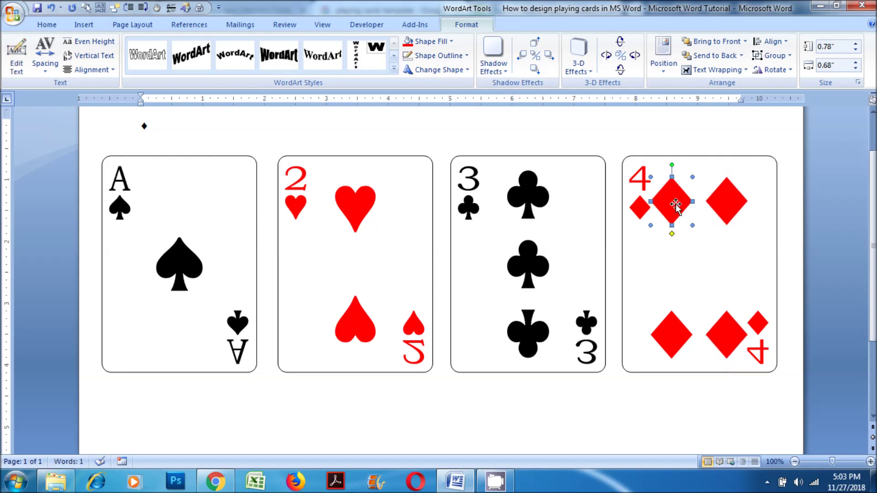
pyautogui.keyDown('shift'); pyautogui.click(723, 202); pyautogui.keyUp('shift')
pyautogui.keyDown('shift'); pyautogui.click(677, 342); pyautogui.keyUp('shift')
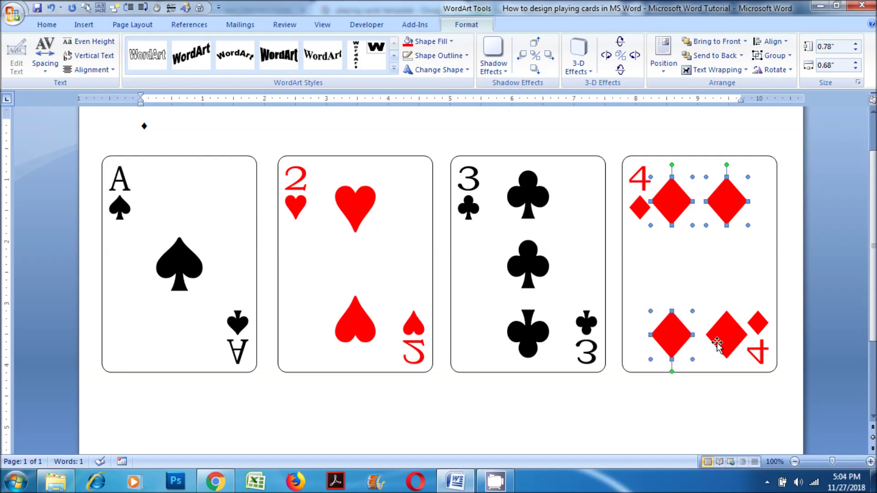
pyautogui.keyDown('shift'); pyautogui.click(722, 341); pyautogui.keyUp('shift')
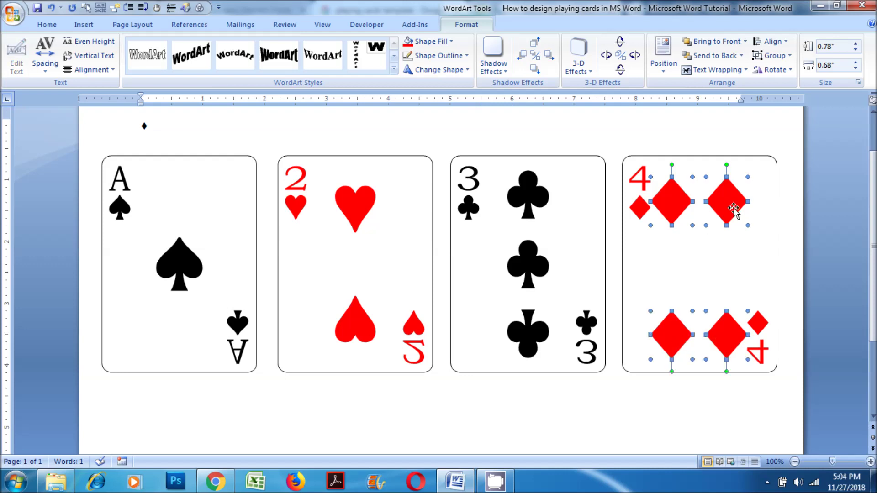
pyautogui.click(772, 55)
pyautogui.click(785, 74)
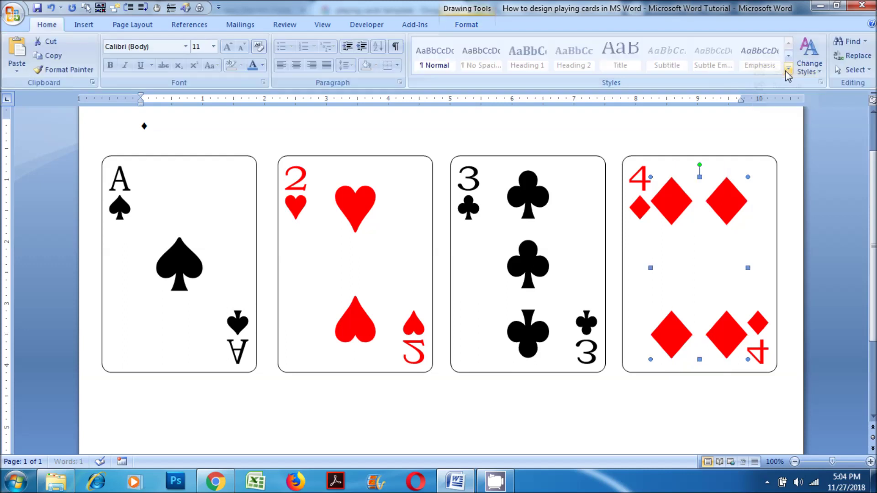
# - Centre the diamond group horizontally and vertically on the 4 of diamonds card's rounded rectangle
pyautogui.keyDown('shift'); pyautogui.click(760, 172); pyautogui.keyUp('shift')
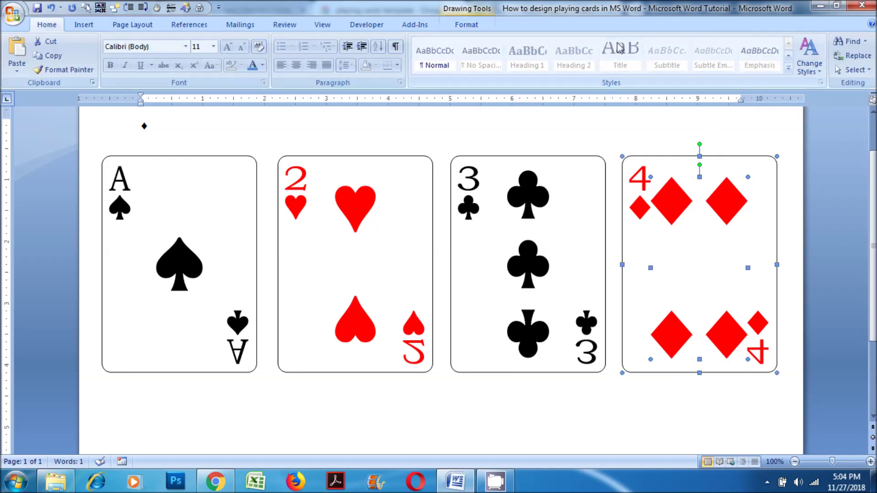
pyautogui.click(466, 24)
pyautogui.click(771, 42)
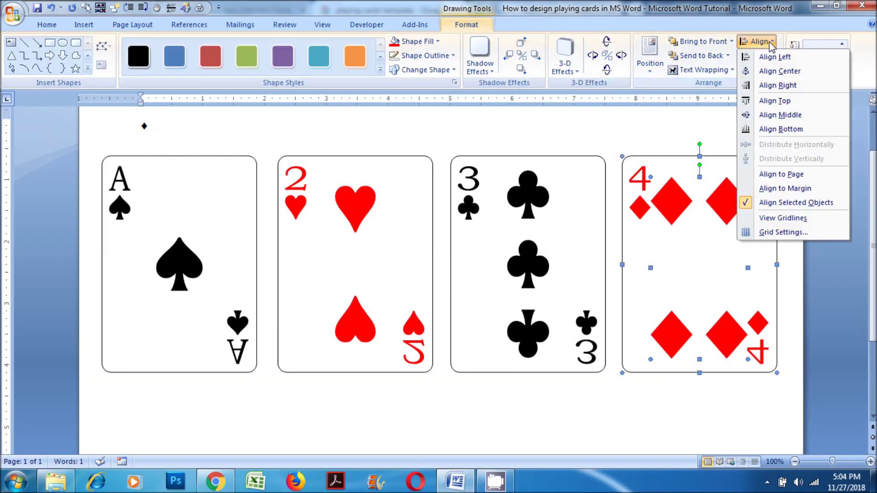
pyautogui.click(772, 69)
pyautogui.click(761, 45)
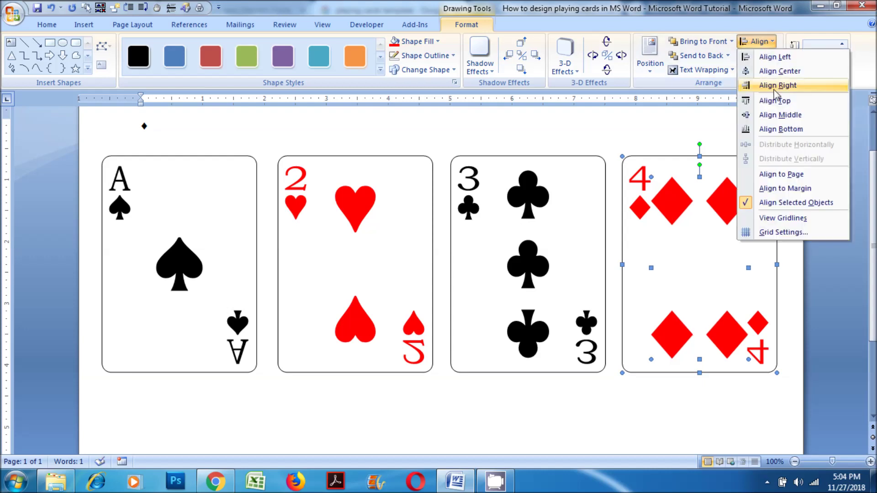
pyautogui.click(772, 118)
pyautogui.click(796, 197)
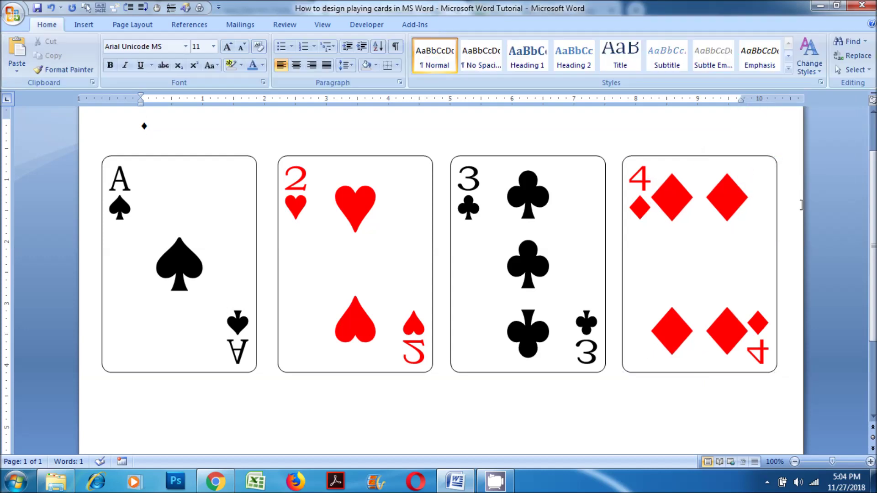
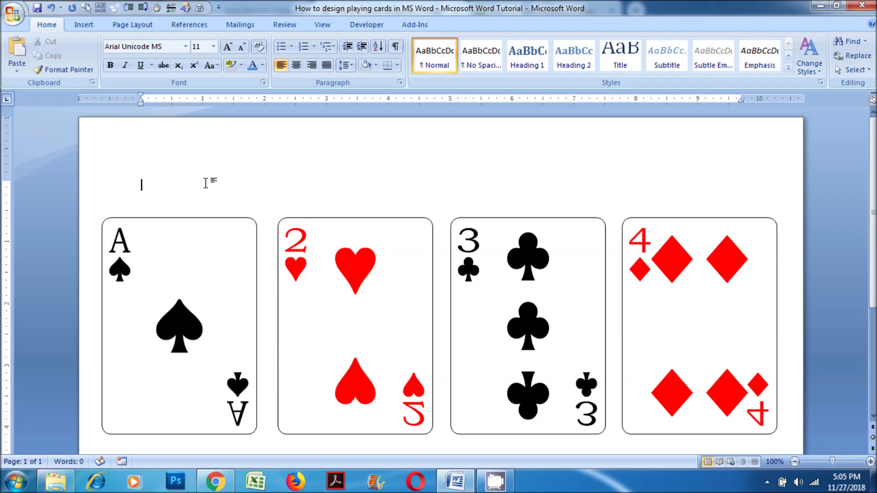
# - Zoom out to 60%, marquee-select all four card faces and drag them down the page
pyautogui.click(795, 462)
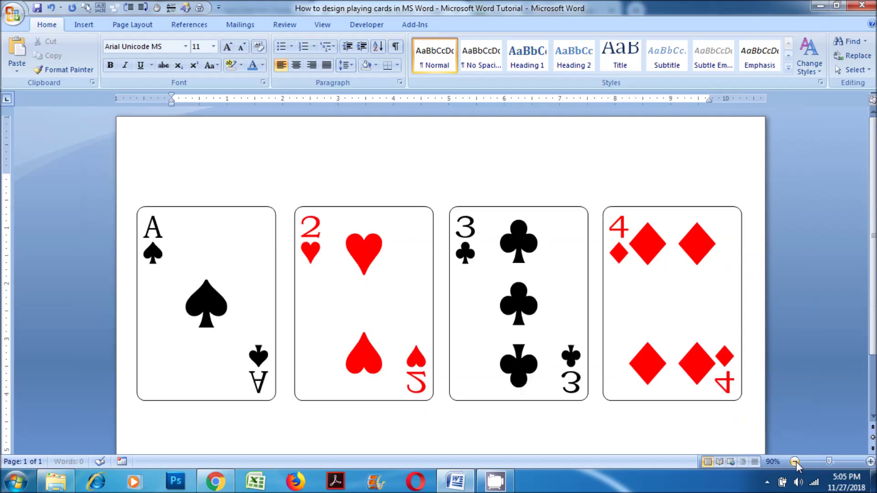
pyautogui.click(795, 462)
pyautogui.click(795, 462)
pyautogui.click(795, 462)
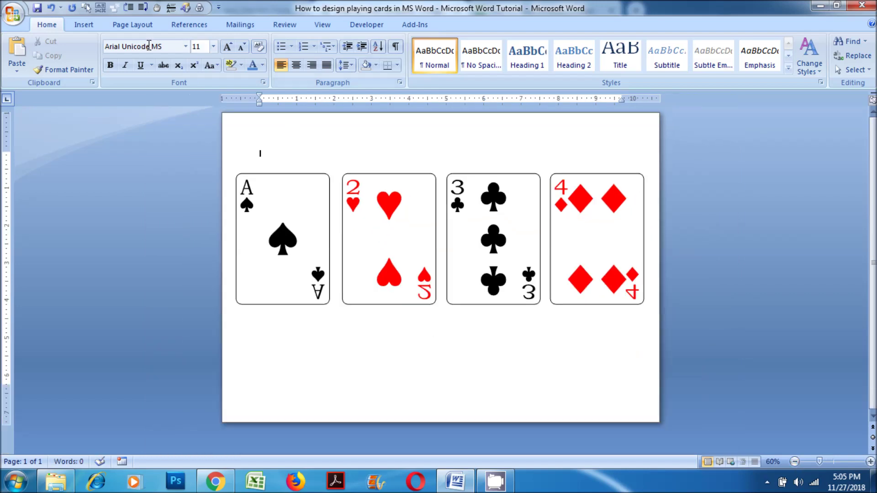
pyautogui.click(866, 70)
pyautogui.click(770, 99)
pyautogui.moveTo(232, 163)
pyautogui.mouseDown()
pyautogui.moveTo(318, 264)
pyautogui.moveTo(604, 320)
pyautogui.mouseUp()
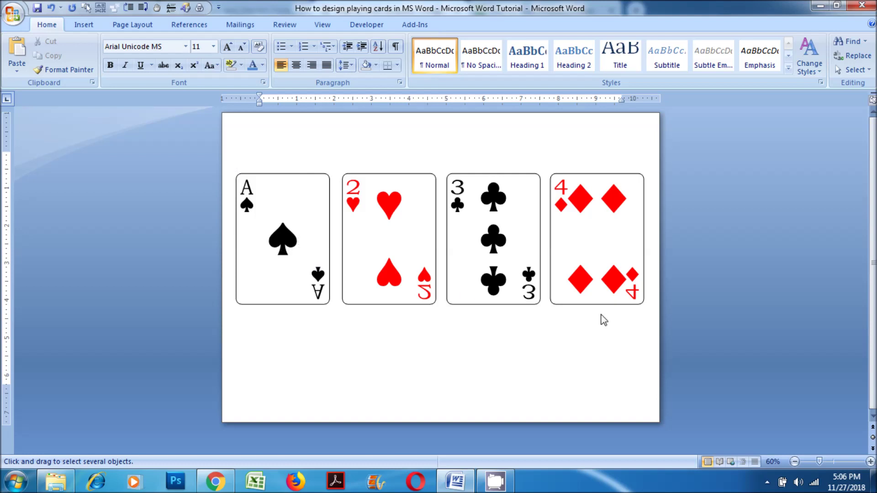
pyautogui.moveTo(663, 327); pyautogui.dragTo(665, 330)
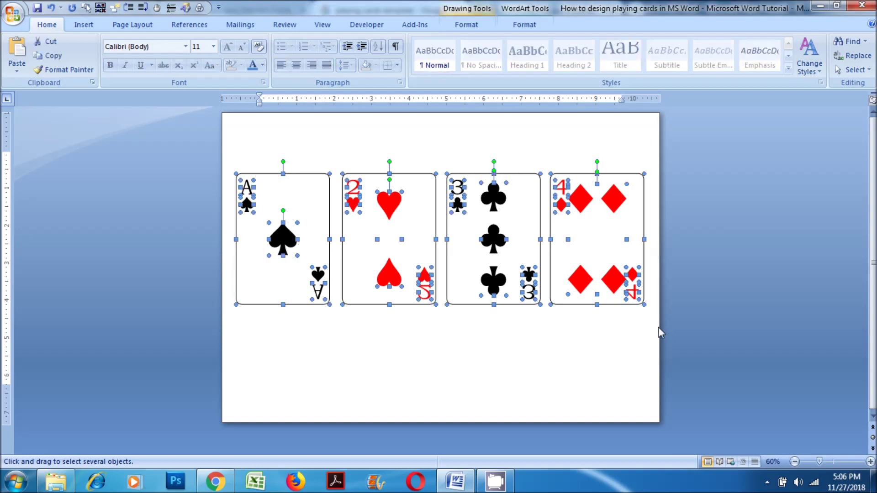
pyautogui.moveTo(560, 252); pyautogui.dragTo(565, 335)
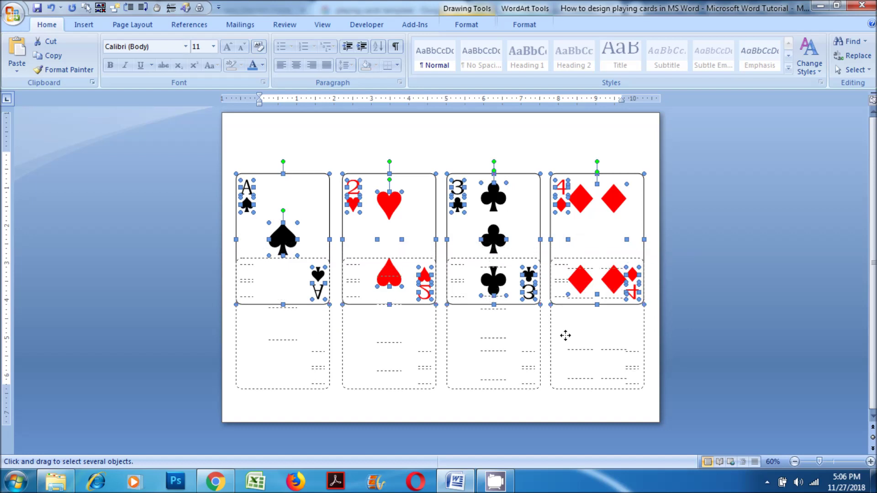
pyautogui.moveTo(566, 336); pyautogui.dragTo(566, 333)
# - Copy the Ace of spades card outline to the top-left of the page
pyautogui.click(493, 189)
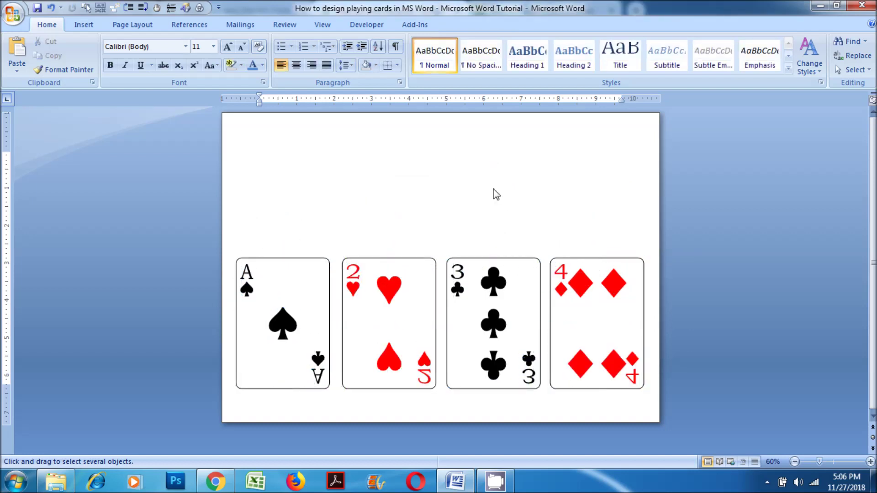
pyautogui.click(313, 268)
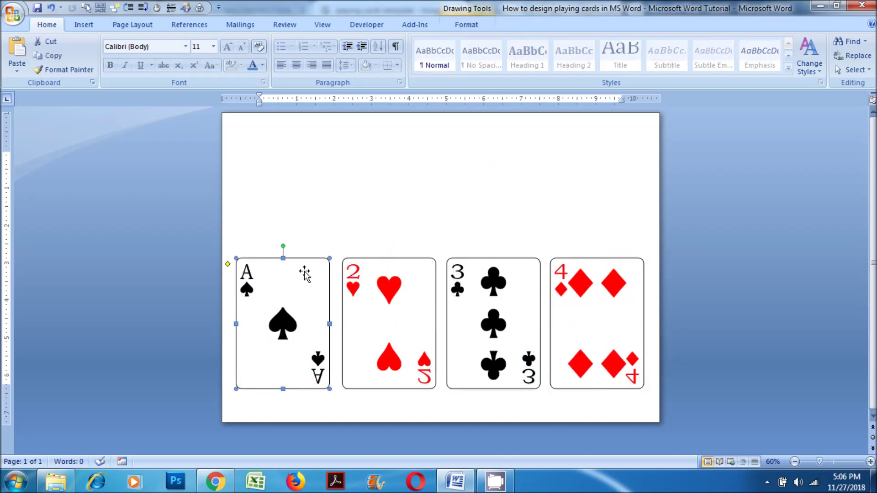
pyautogui.moveTo(305, 274); pyautogui.dragTo(306, 133)
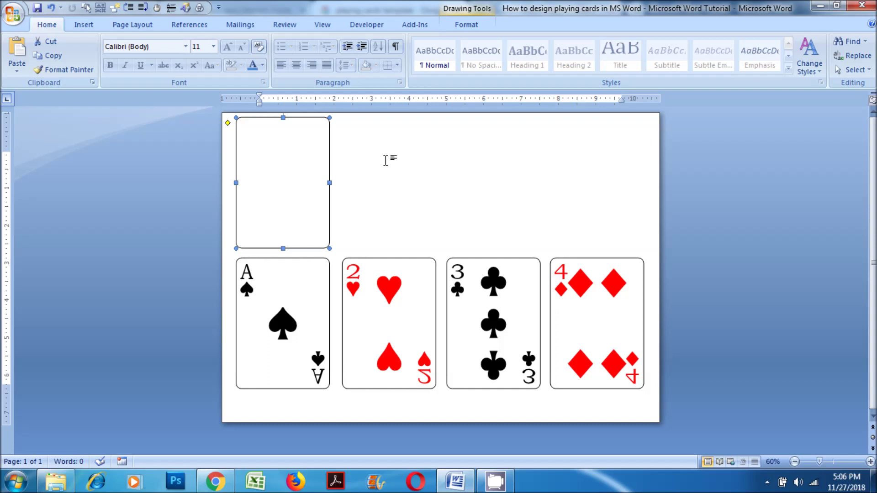
# - Reselect every card with Select Objects and nudge them all a little further down
pyautogui.click(852, 69)
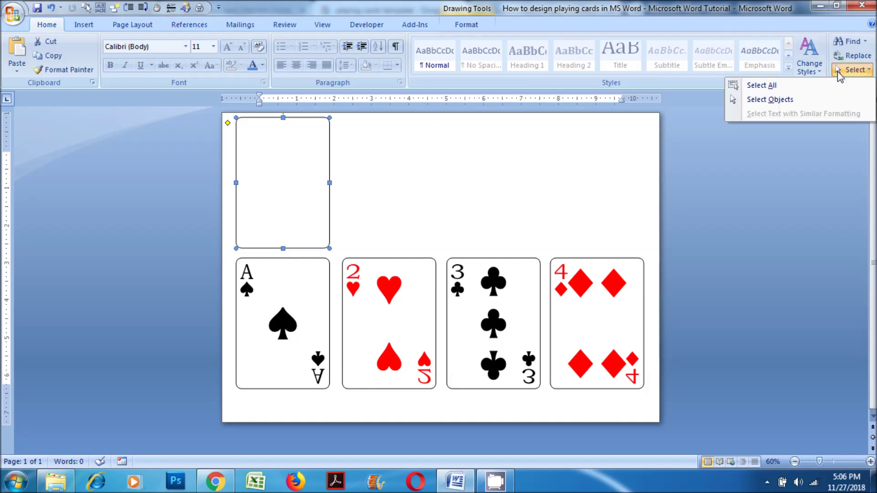
pyautogui.click(768, 99)
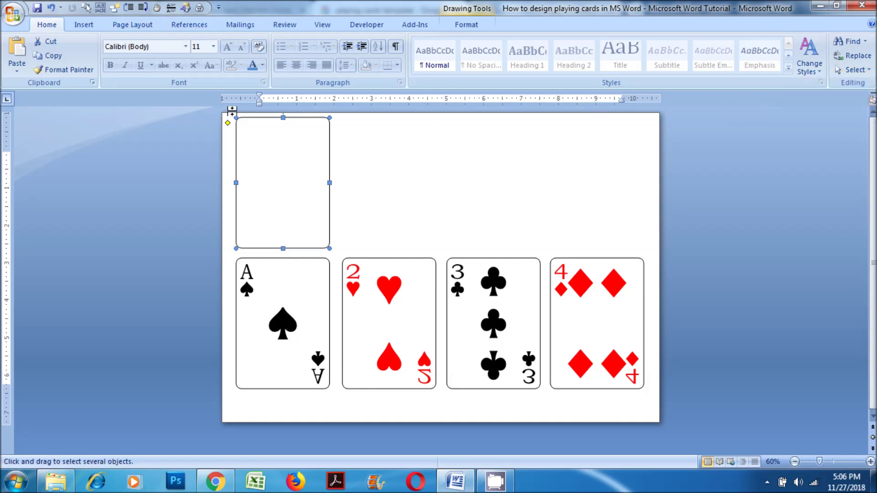
pyautogui.moveTo(334, 175); pyautogui.dragTo(706, 431)
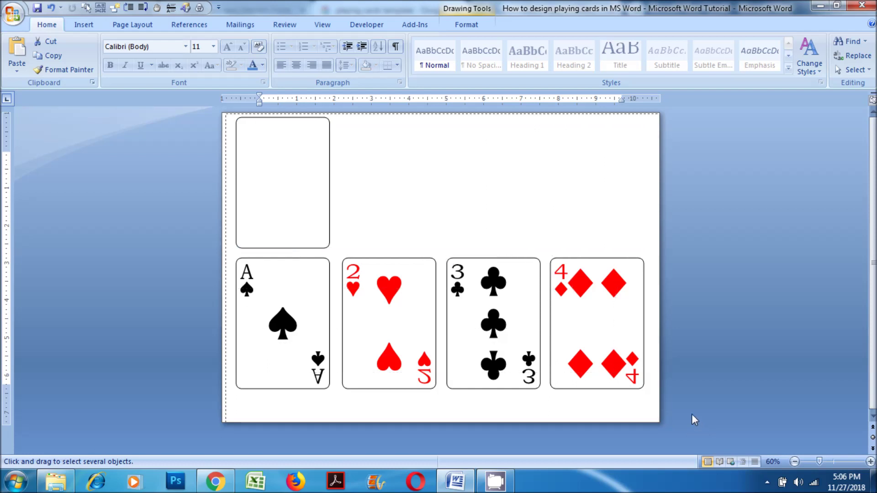
pyautogui.moveTo(620, 309); pyautogui.dragTo(626, 321)
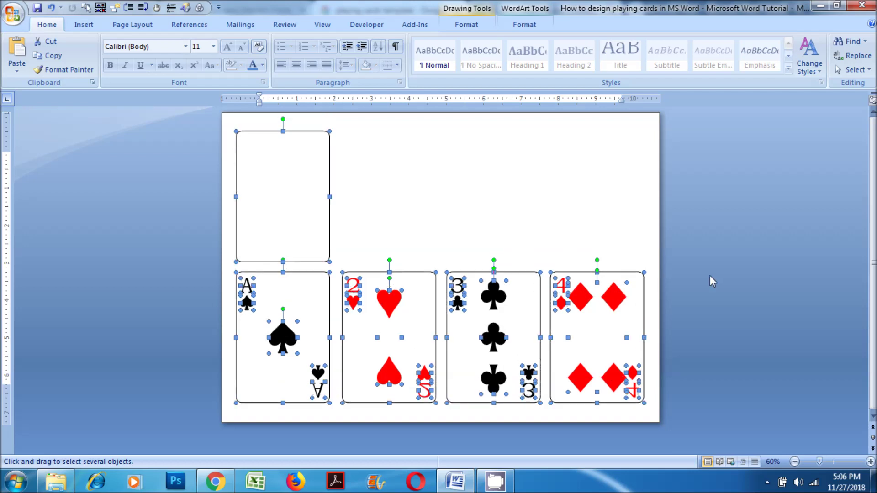
pyautogui.click(636, 247)
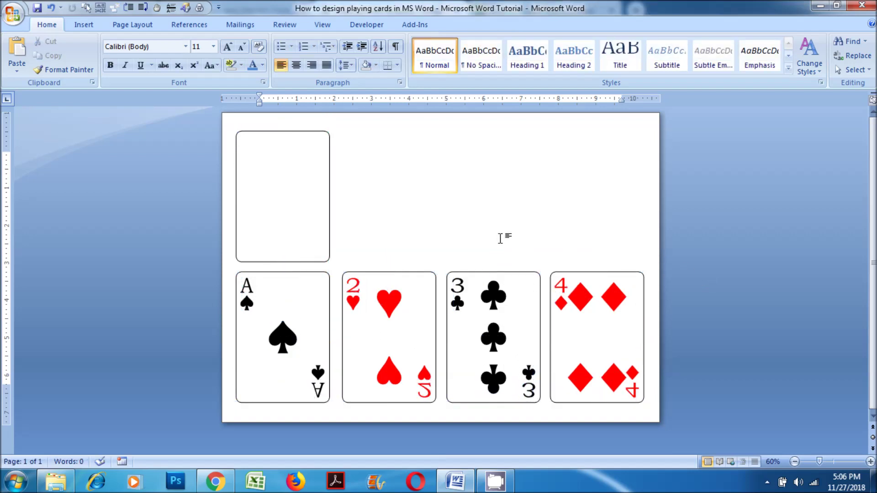
# - Copy the blank card outline into the three remaining top slots, aligned above each card face
pyautogui.click(297, 197)
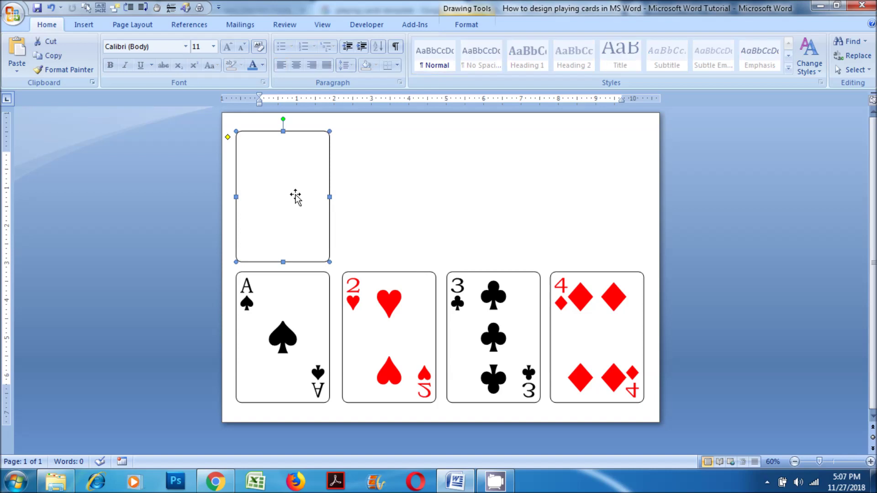
pyautogui.moveTo(295, 197); pyautogui.dragTo(406, 201)
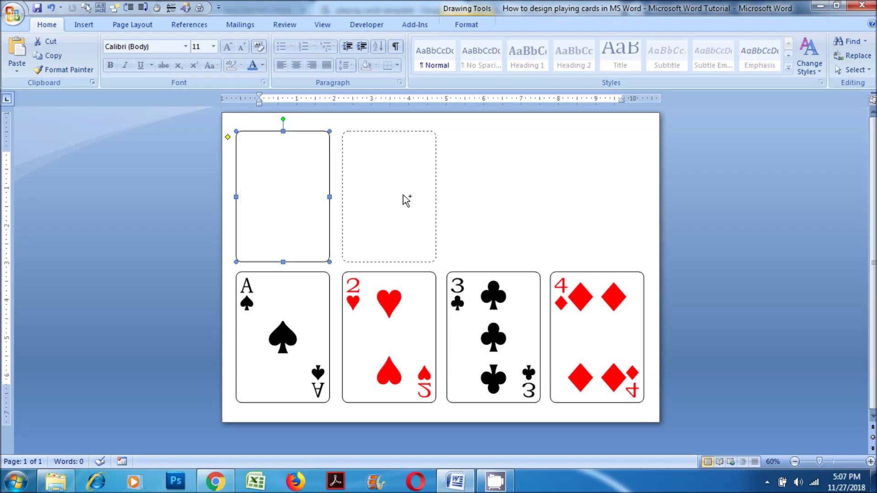
pyautogui.moveTo(400, 198); pyautogui.dragTo(503, 193)
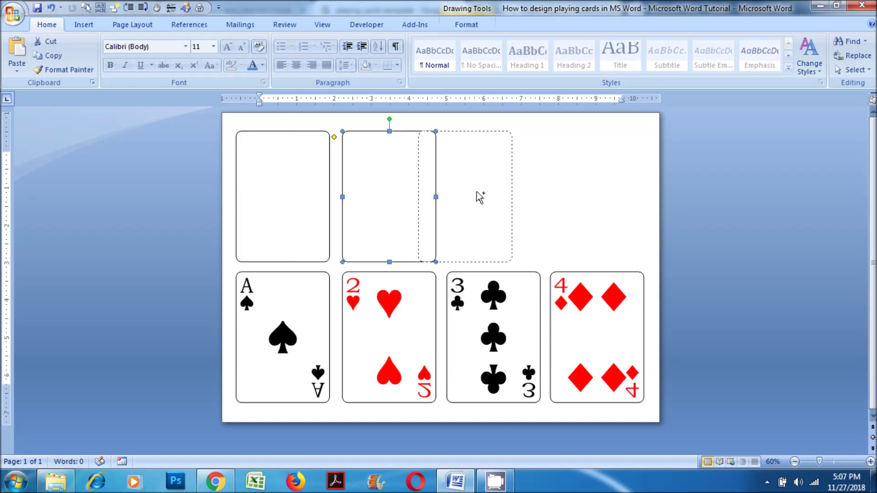
pyautogui.press('Escape')
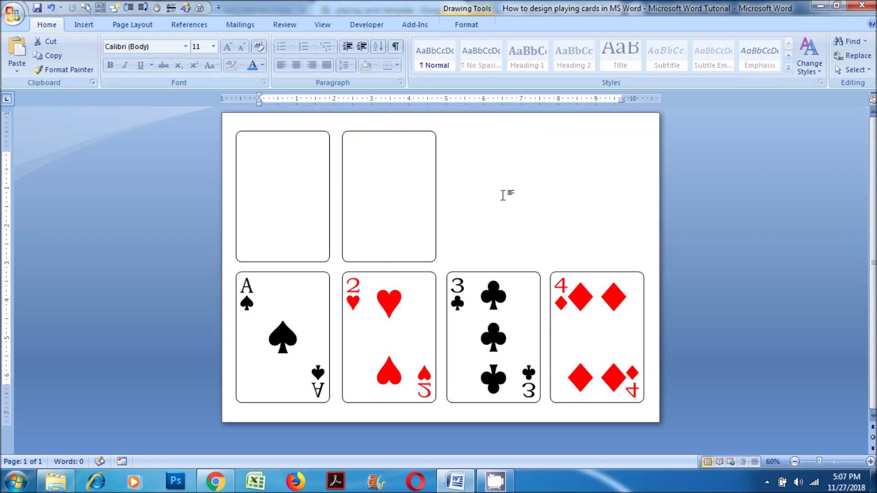
pyautogui.click(406, 207)
pyautogui.moveTo(469, 205); pyautogui.dragTo(374, 201)
pyautogui.click(502, 191)
pyautogui.moveTo(507, 191); pyautogui.dragTo(500, 192)
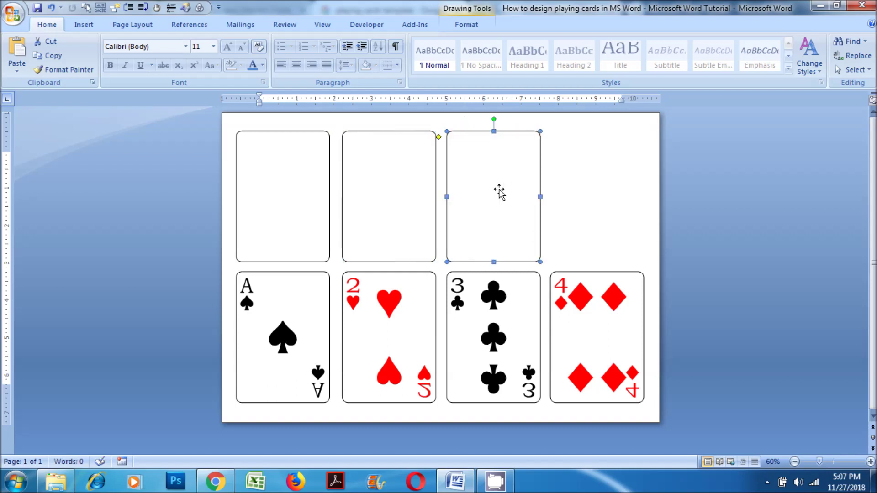
pyautogui.moveTo(593, 192); pyautogui.dragTo(606, 194)
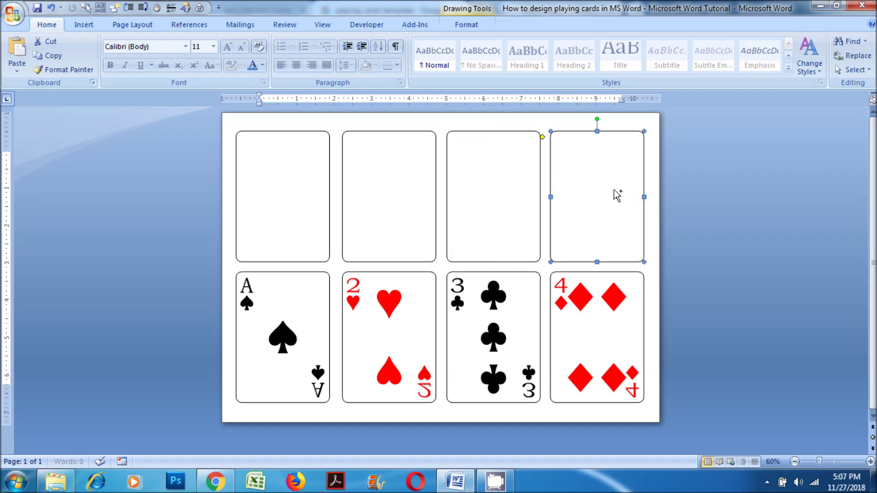
pyautogui.click(653, 188)
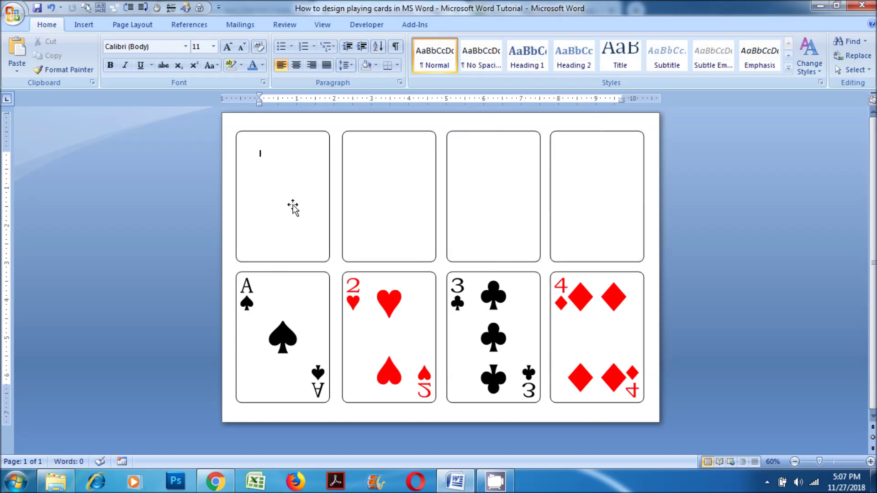
# - At 100% zoom, duplicate the first blank card and resize the copy to sit inside it
pyautogui.click(833, 462)
pyautogui.click(794, 462)
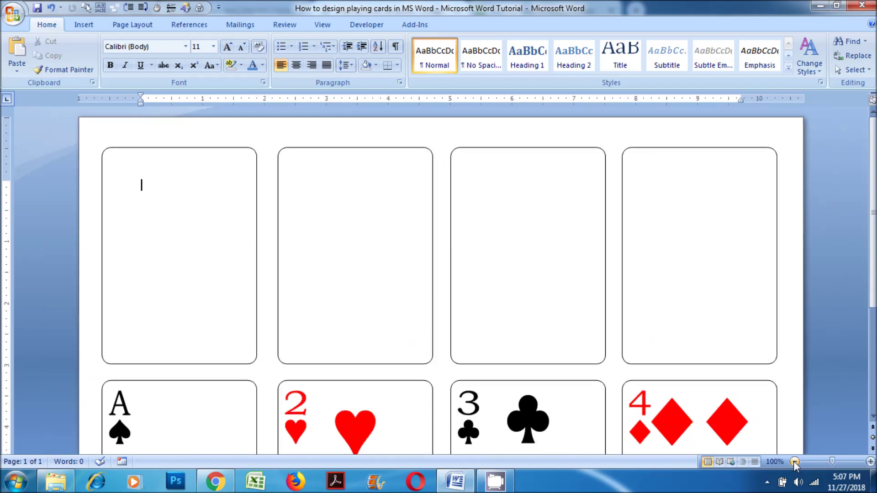
pyautogui.click(191, 264)
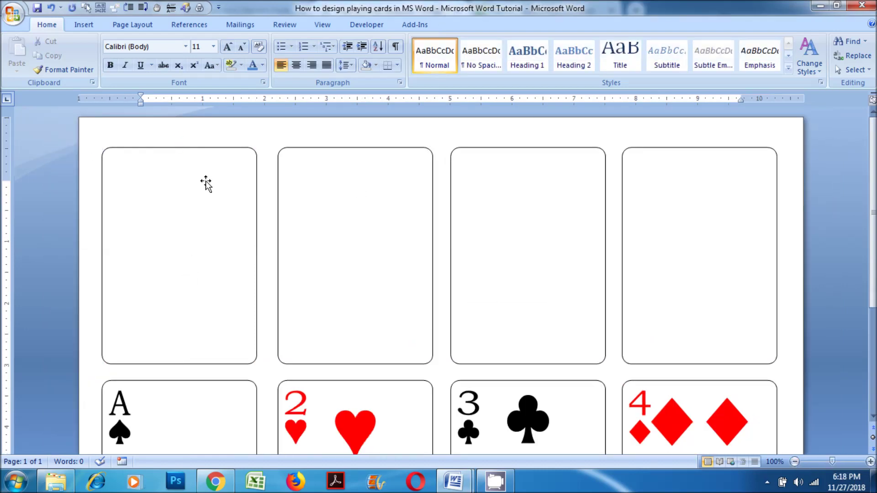
pyautogui.click(198, 186)
pyautogui.moveTo(134, 288); pyautogui.dragTo(151, 287)
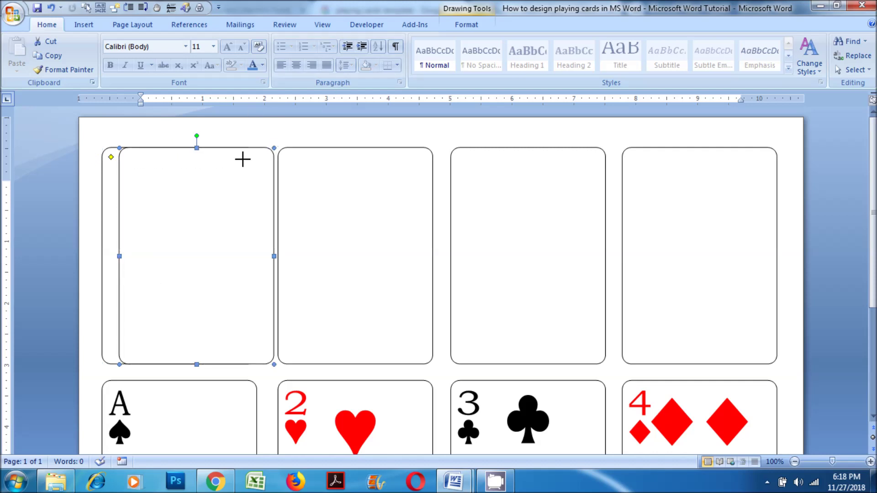
pyautogui.moveTo(274, 148); pyautogui.dragTo(243, 159)
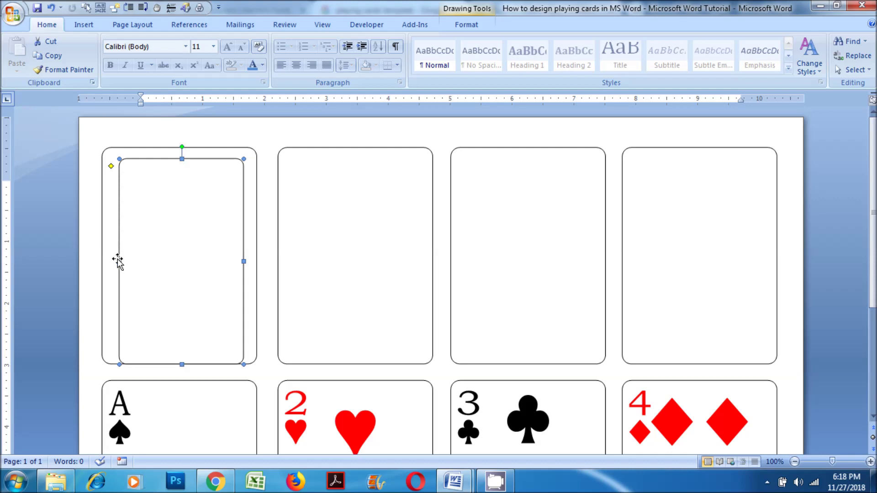
pyautogui.moveTo(110, 262); pyautogui.dragTo(114, 261)
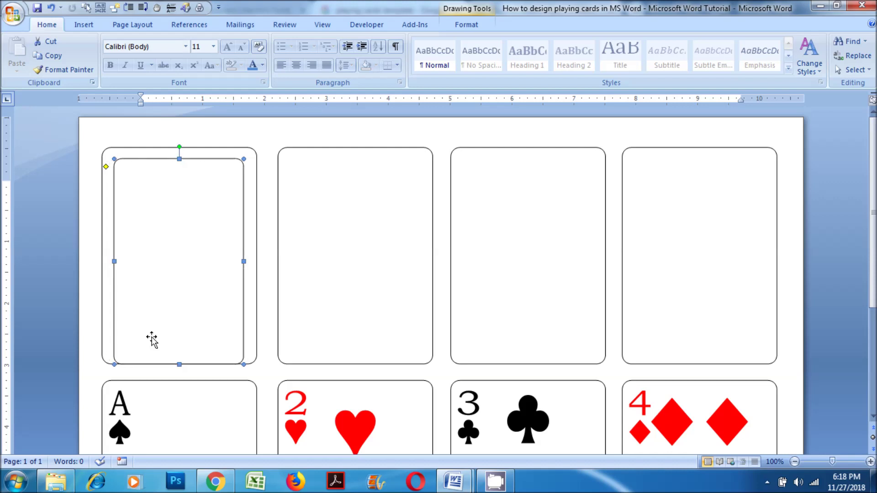
pyautogui.moveTo(179, 365); pyautogui.dragTo(179, 351)
# - Align Middle the inner and outer rectangles, then select only the inner rectangle
pyautogui.keyDown('shift'); pyautogui.click(252, 164); pyautogui.keyUp('shift')
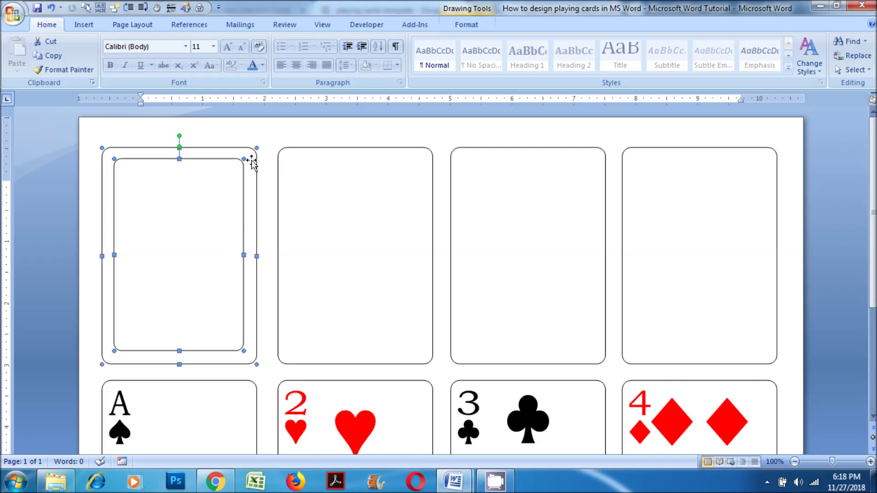
pyautogui.click(466, 24)
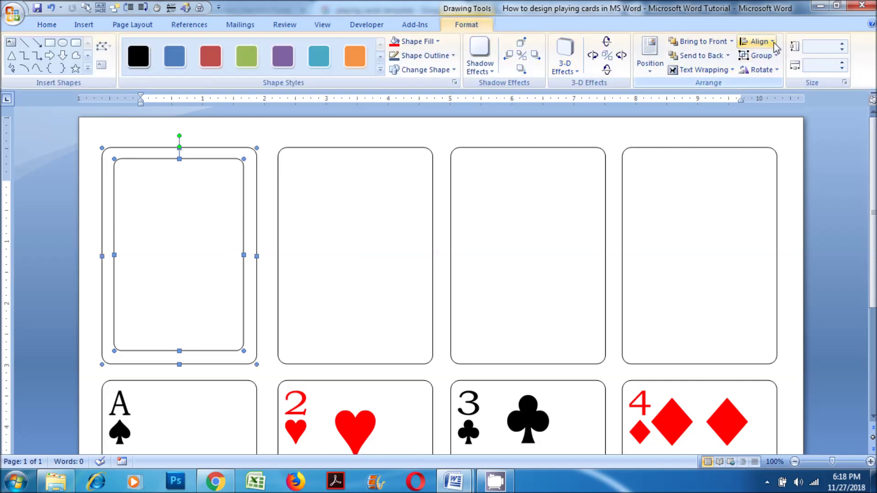
pyautogui.click(757, 41)
pyautogui.click(768, 46)
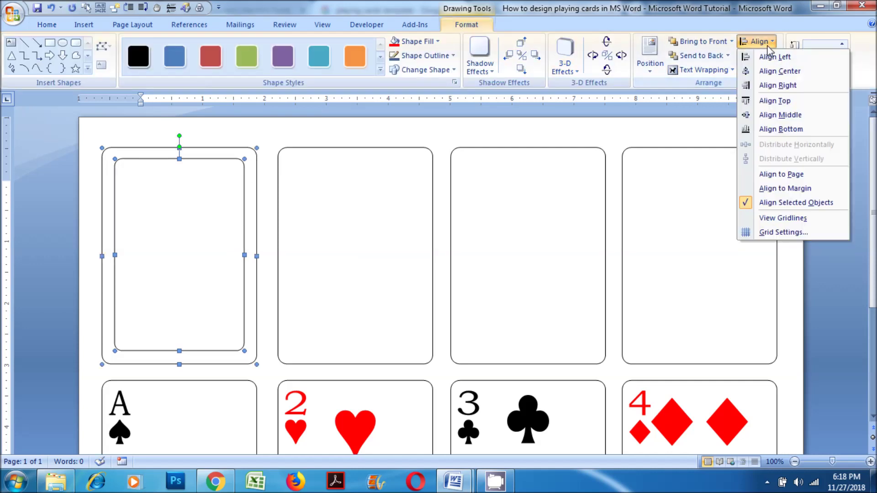
pyautogui.click(782, 114)
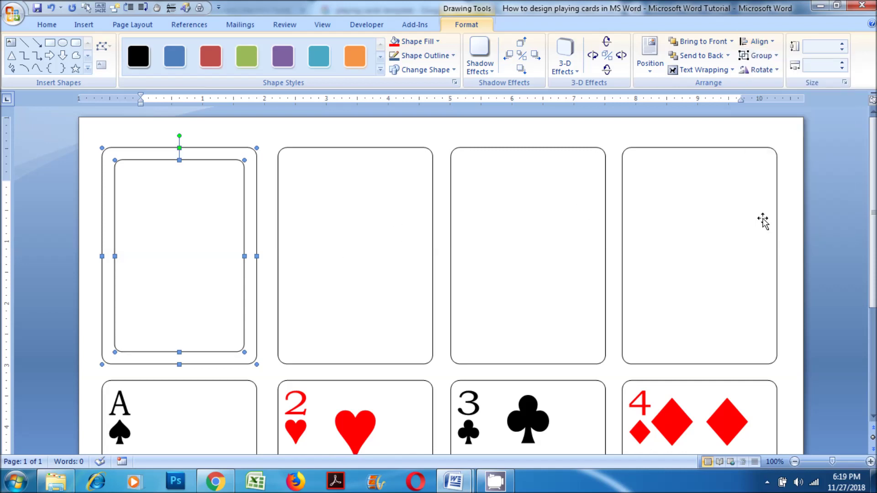
pyautogui.click(789, 215)
# - Give the inner rectangle a 4½ pt dark blue outline
pyautogui.click(177, 223)
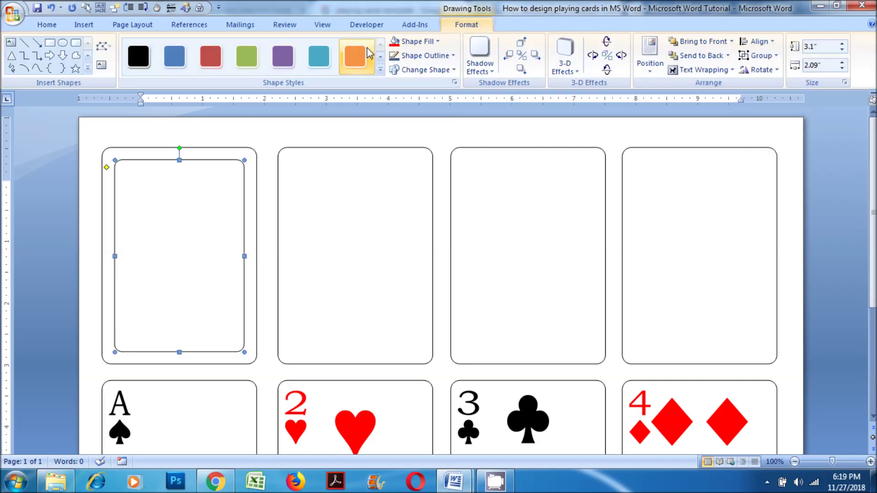
pyautogui.click(453, 56)
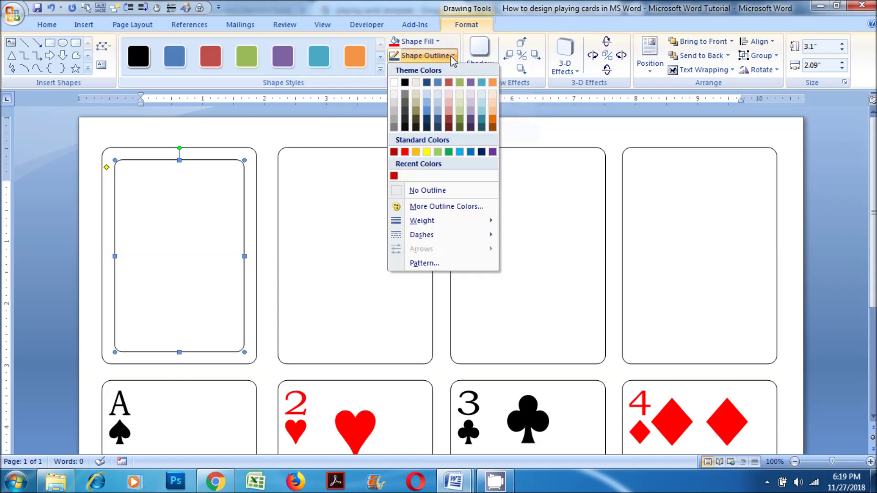
pyautogui.moveTo(422, 221)
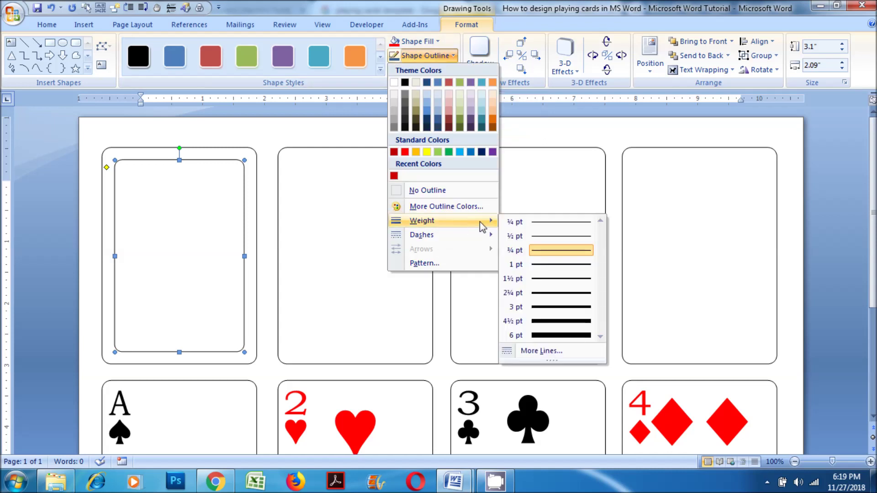
pyautogui.click(565, 326)
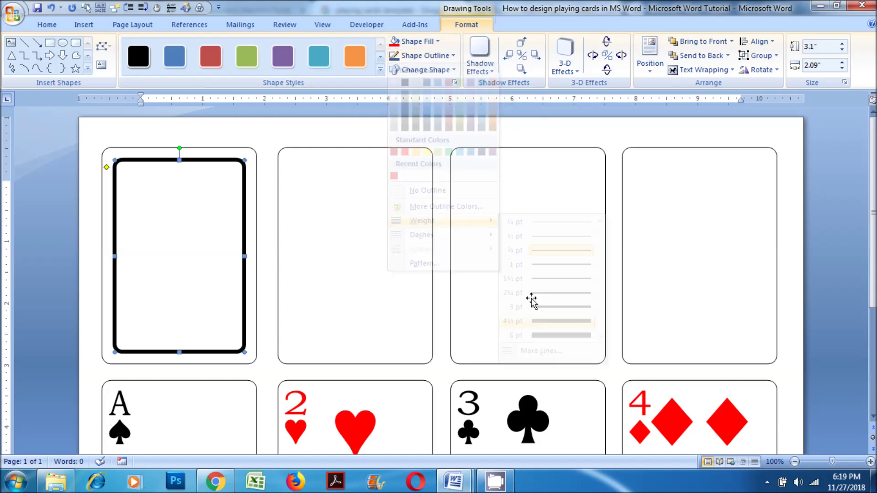
pyautogui.click(429, 57)
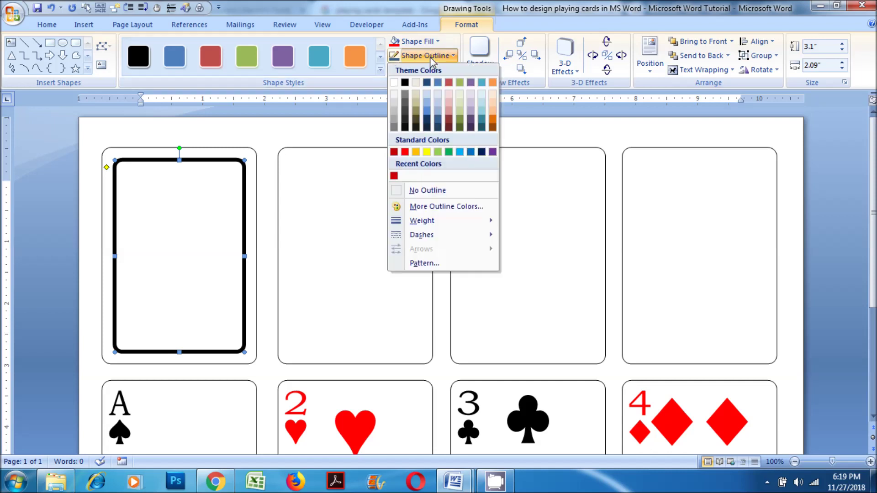
pyautogui.click(438, 117)
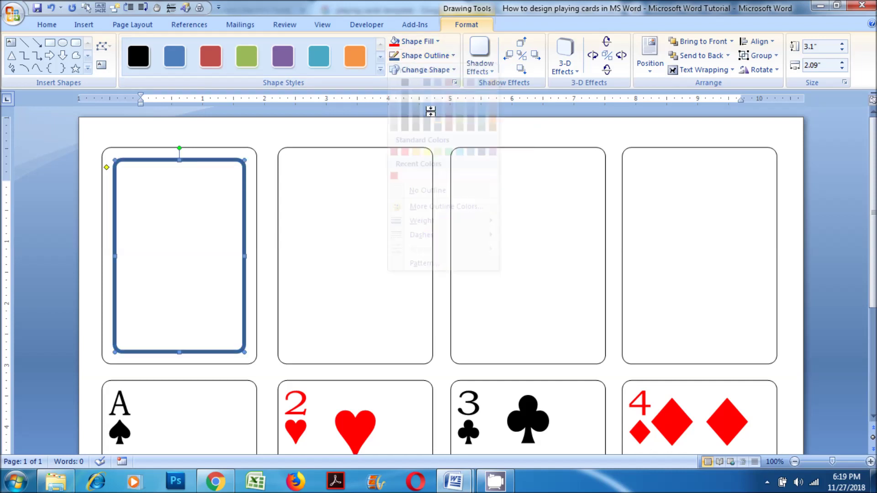
# - Fill the inner rectangle with a dark blue Solid diamond pattern
pyautogui.click(419, 42)
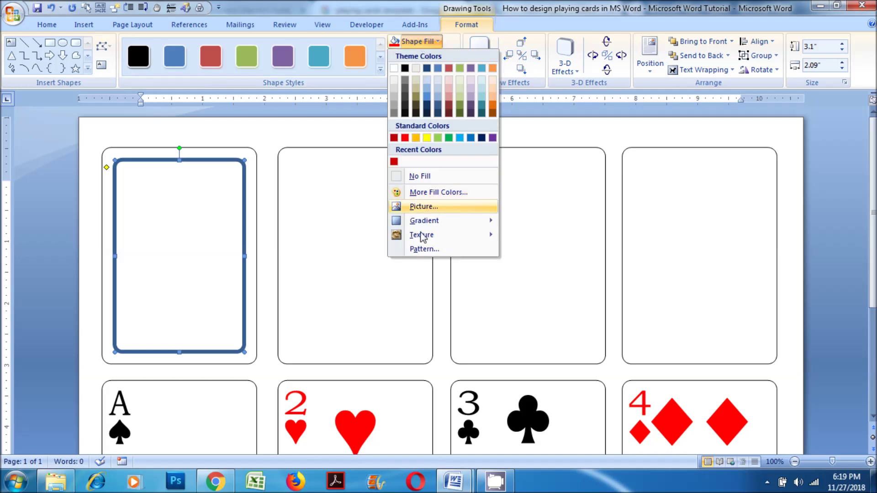
pyautogui.click(423, 249)
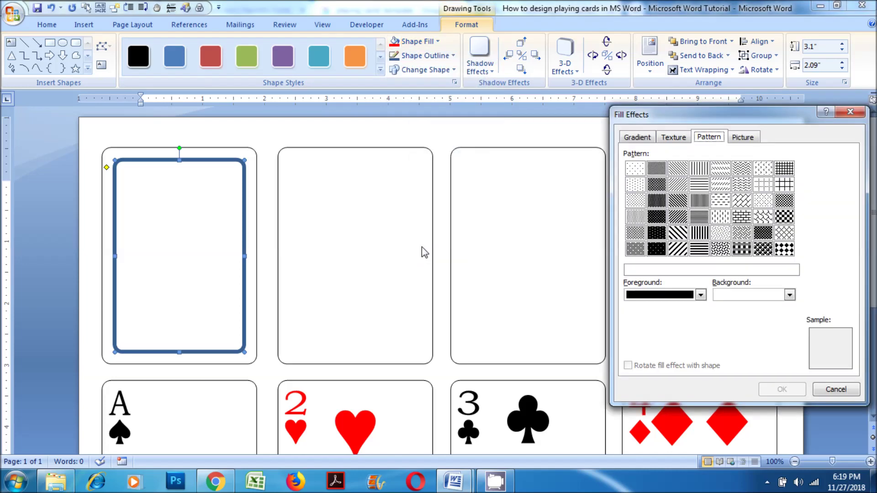
pyautogui.click(652, 299)
pyautogui.click(677, 360)
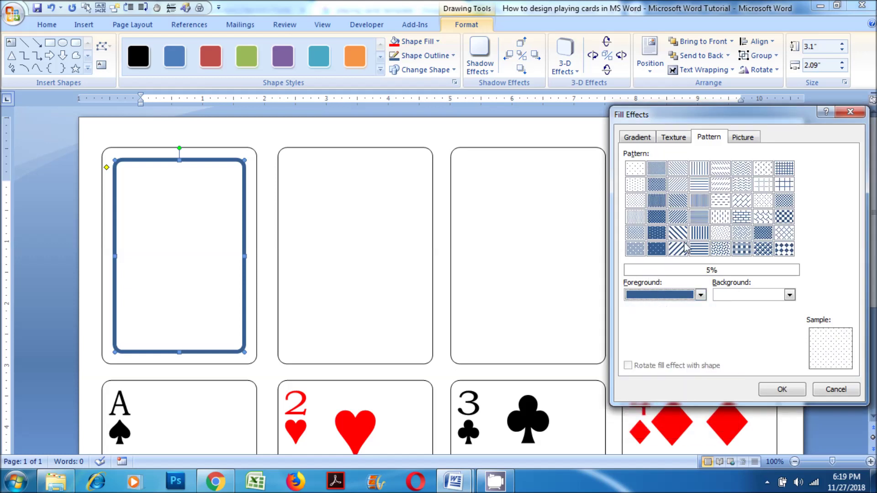
pyautogui.click(784, 251)
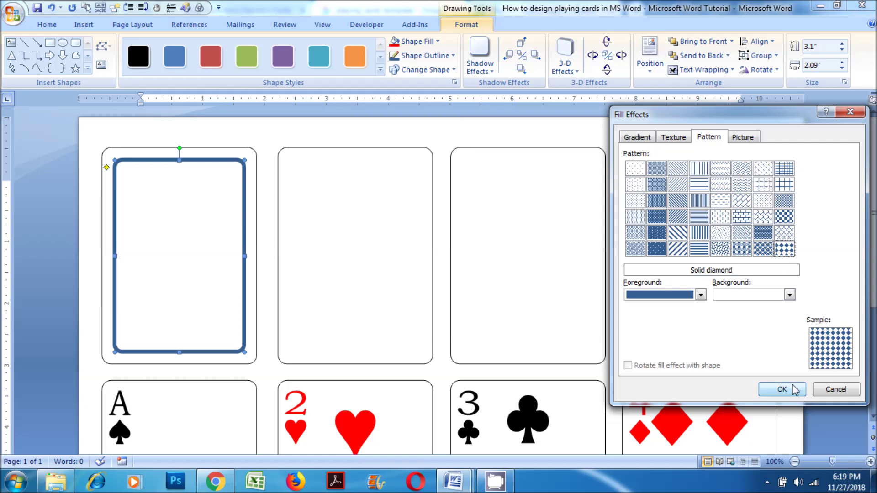
pyautogui.click(795, 390)
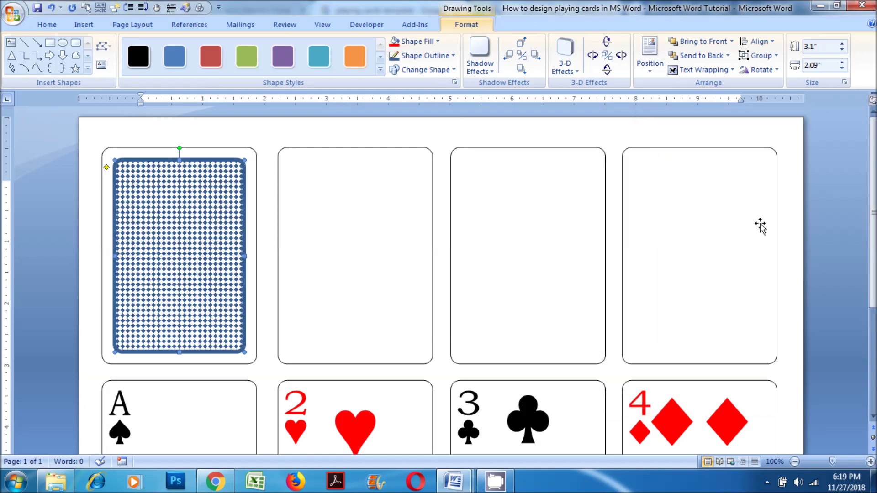
# - Change the card back's pattern fill to Large checker board
pyautogui.click(799, 215)
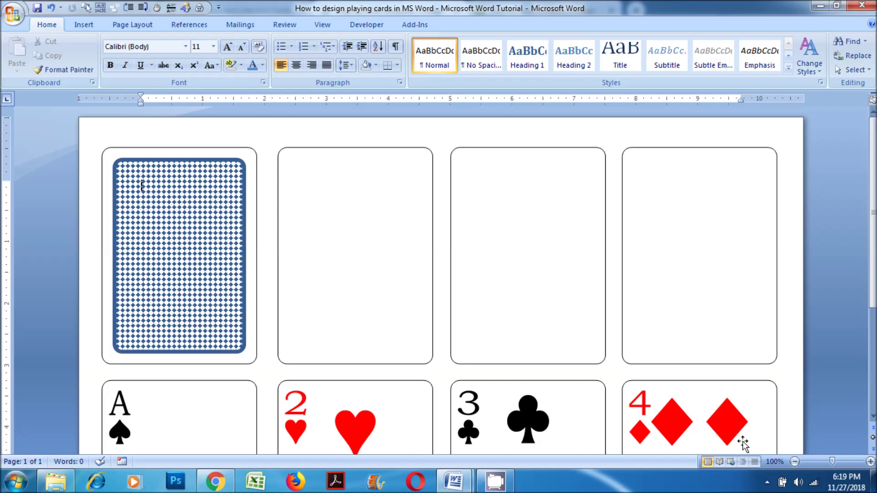
pyautogui.click(141, 185)
pyautogui.click(450, 23)
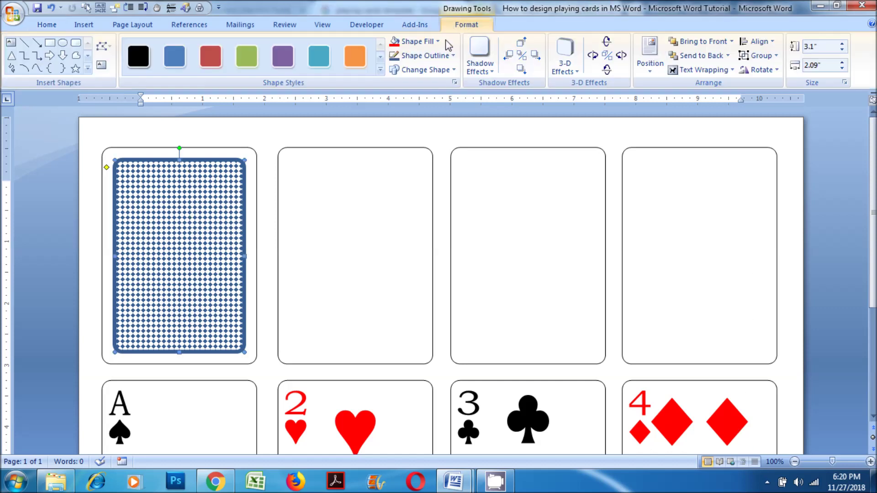
pyautogui.click(438, 41)
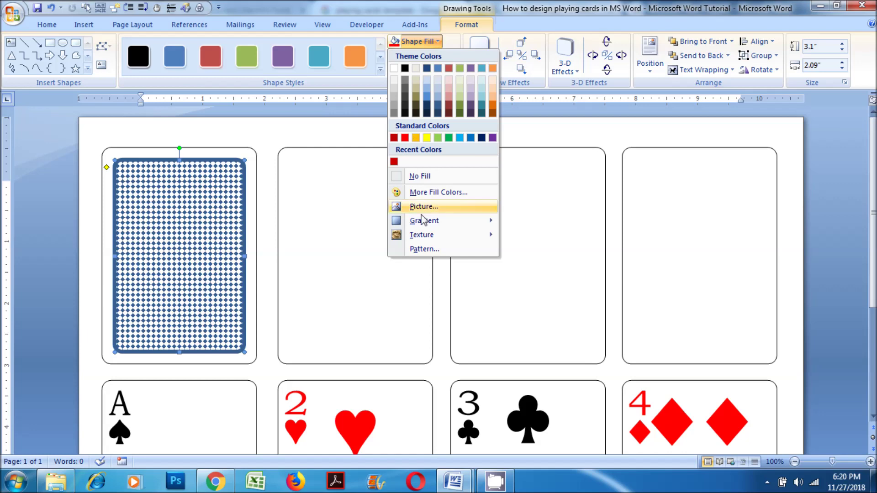
pyautogui.click(424, 249)
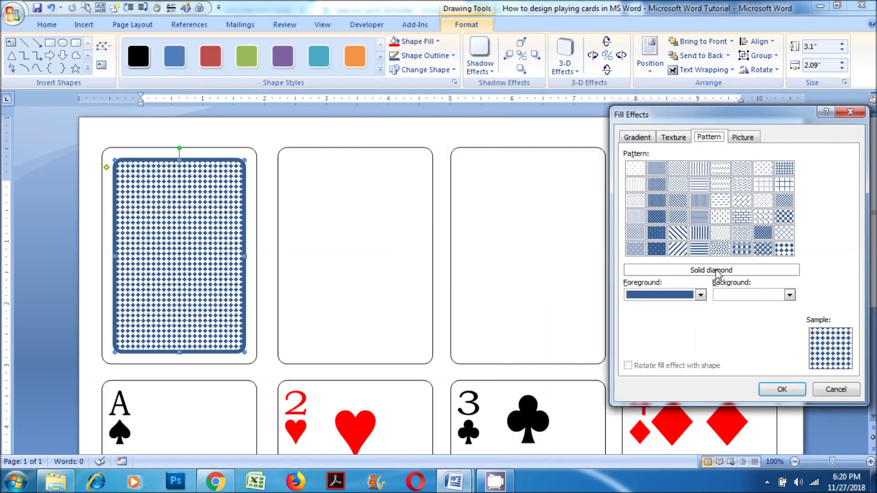
pyautogui.click(782, 217)
pyautogui.click(781, 390)
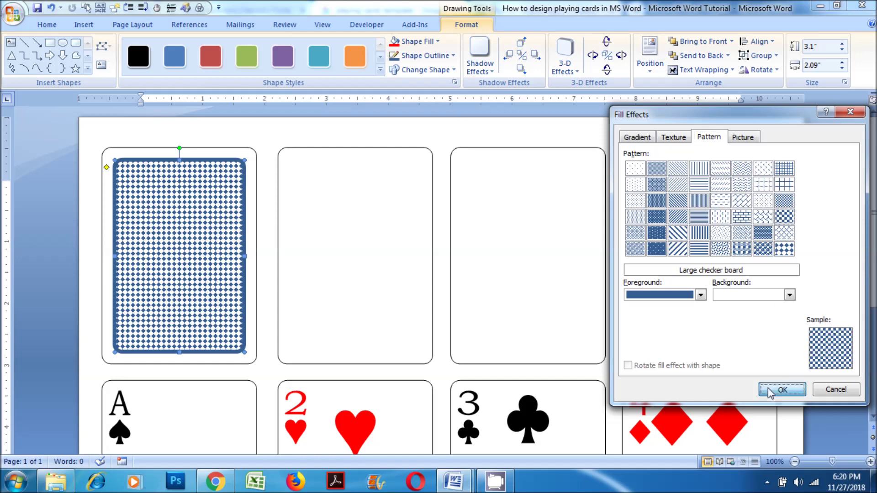
# - Fill the second card with the Peacock preset gradient, From corner, bottom-left variant
pyautogui.click(783, 239)
pyautogui.click(349, 222)
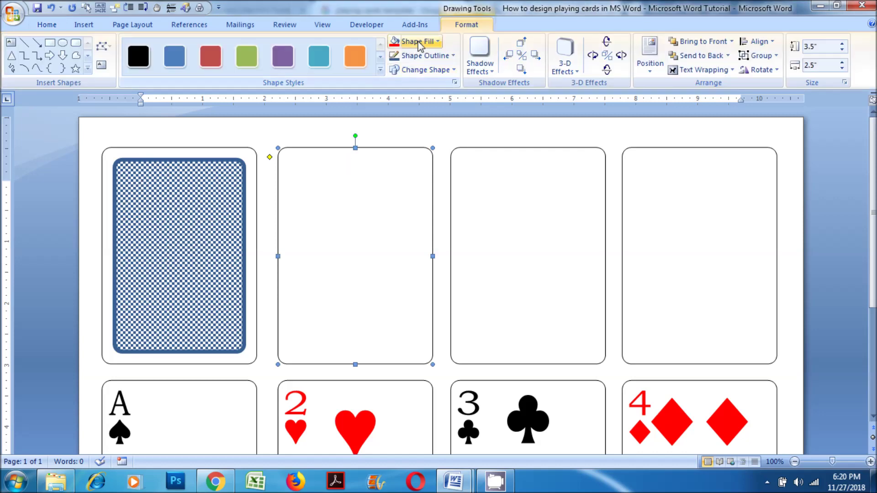
pyautogui.click(417, 42)
pyautogui.moveTo(423, 221)
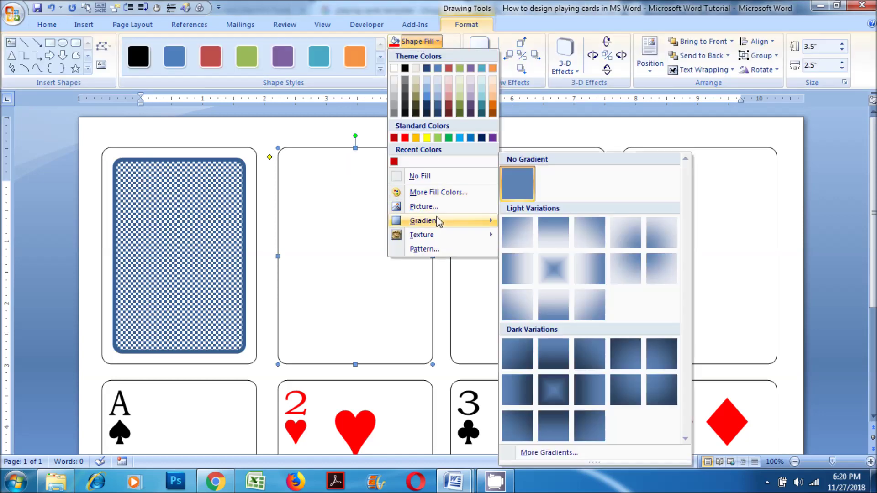
pyautogui.click(553, 453)
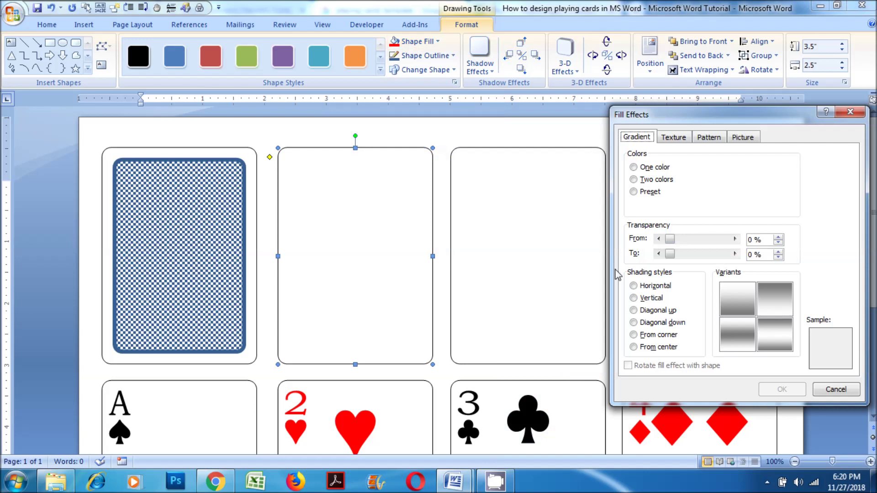
pyautogui.click(633, 192)
pyautogui.click(781, 180)
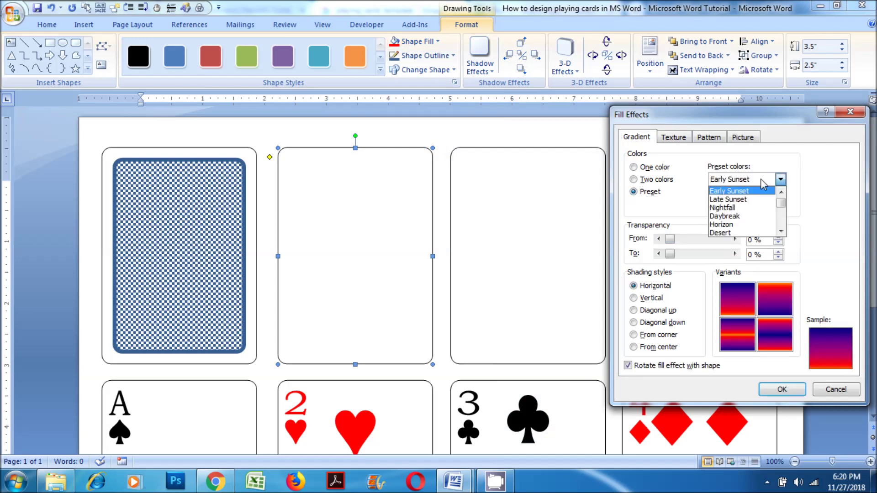
pyautogui.click(782, 232)
pyautogui.click(781, 232)
pyautogui.click(781, 232)
pyautogui.click(781, 232)
pyautogui.click(745, 220)
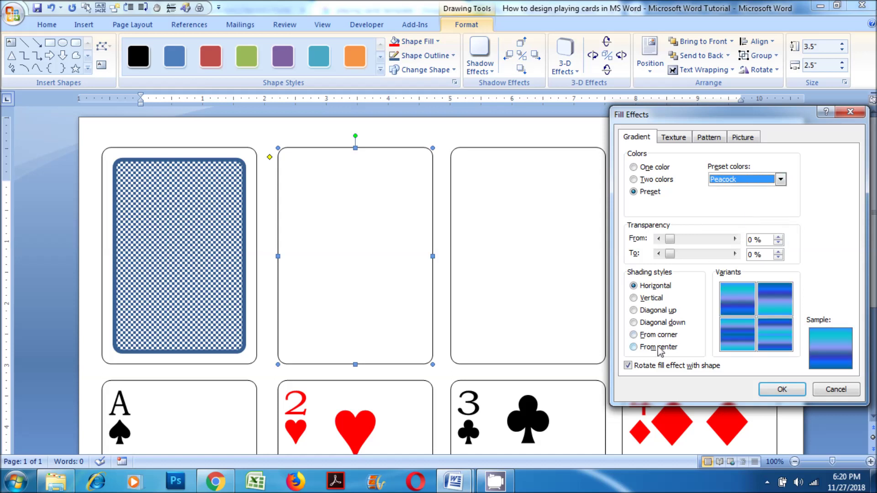
pyautogui.click(657, 349)
pyautogui.click(657, 335)
pyautogui.click(740, 342)
pyautogui.click(776, 390)
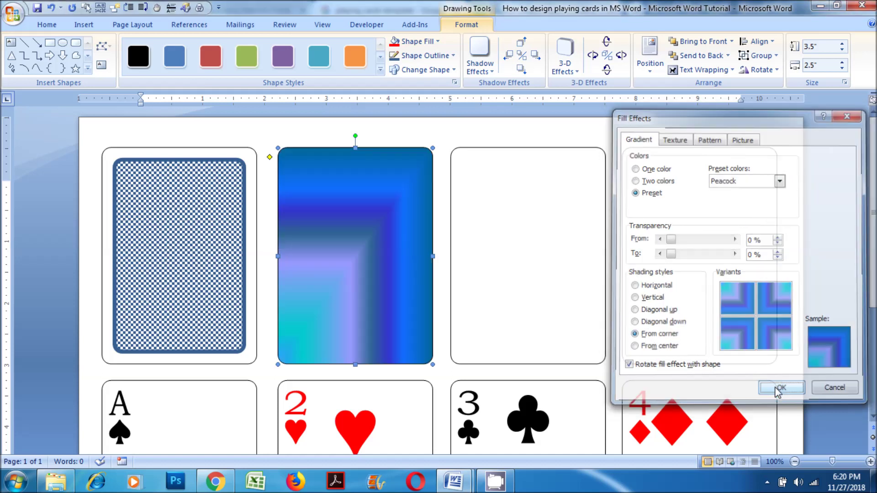
# - Give the third card a Fish fossil texture fill, then select the fourth card
pyautogui.click(552, 241)
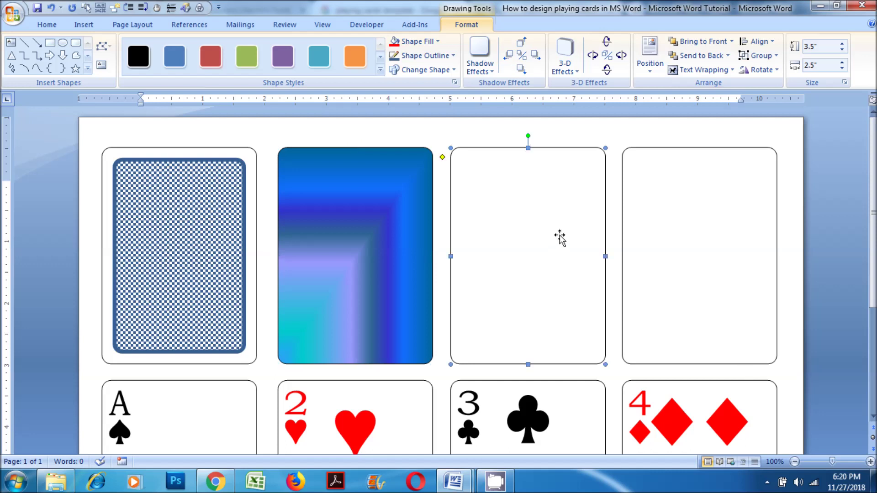
pyautogui.click(429, 47)
pyautogui.moveTo(421, 234)
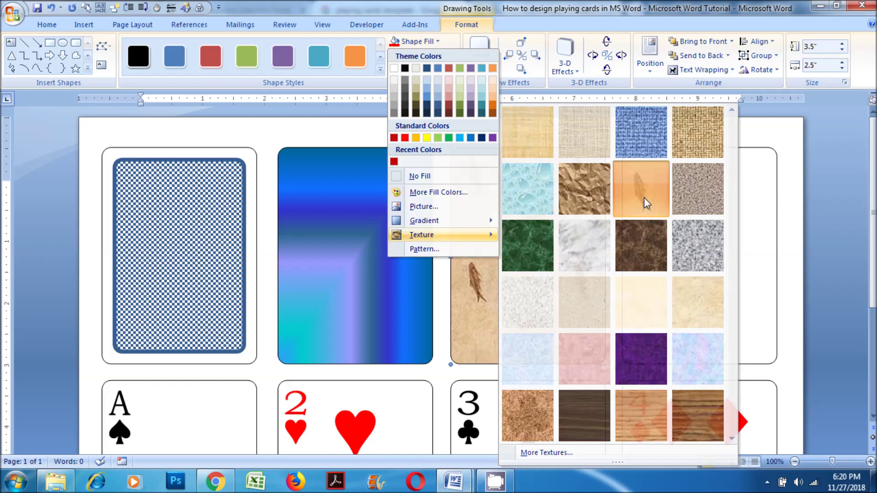
pyautogui.click(644, 197)
pyautogui.click(703, 270)
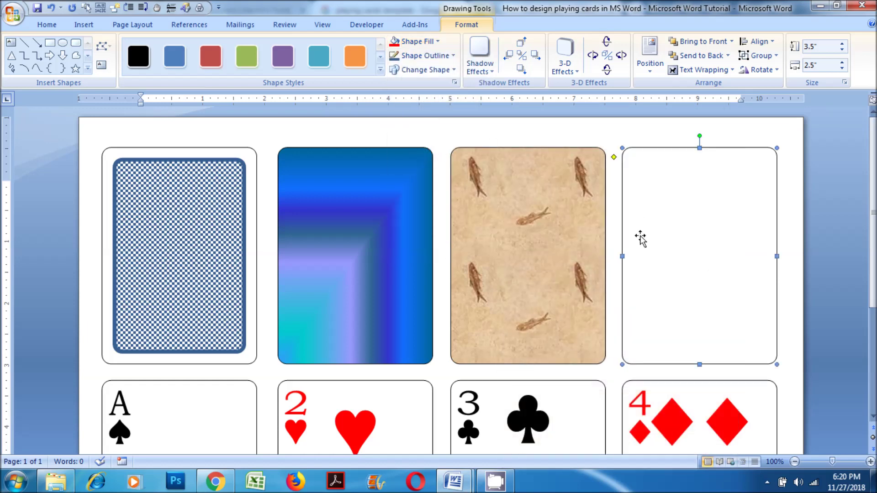
pyautogui.click(434, 43)
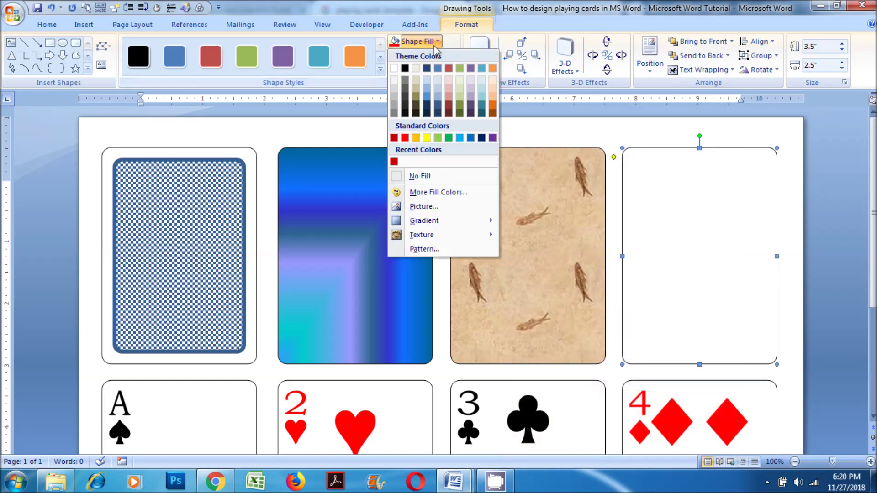
# - Fill the fourth card with a dark red Sphere pattern
pyautogui.click(426, 249)
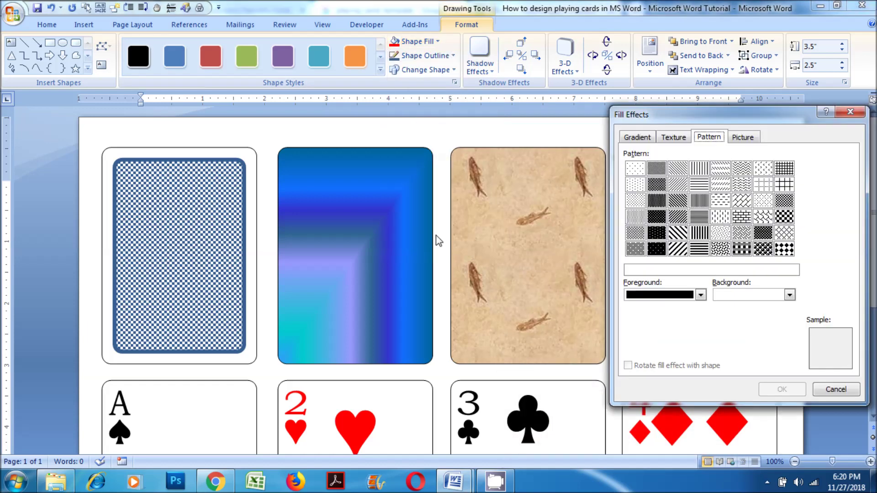
pyautogui.click(701, 295)
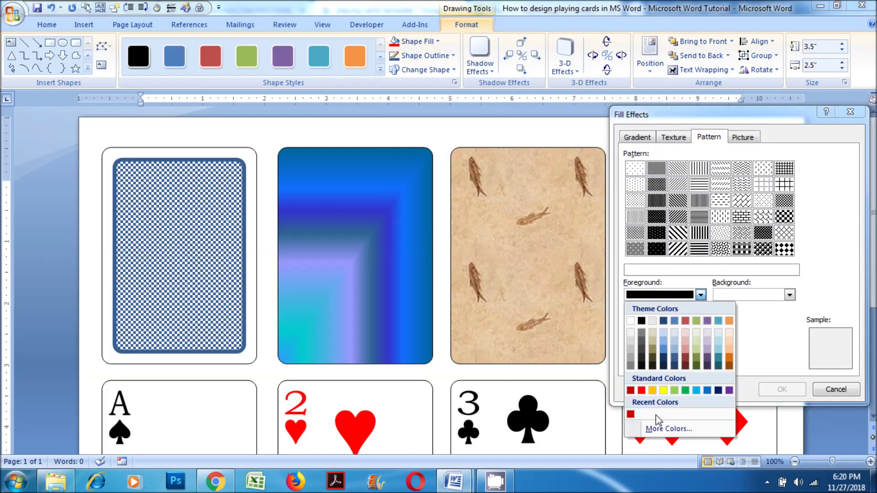
pyautogui.click(631, 391)
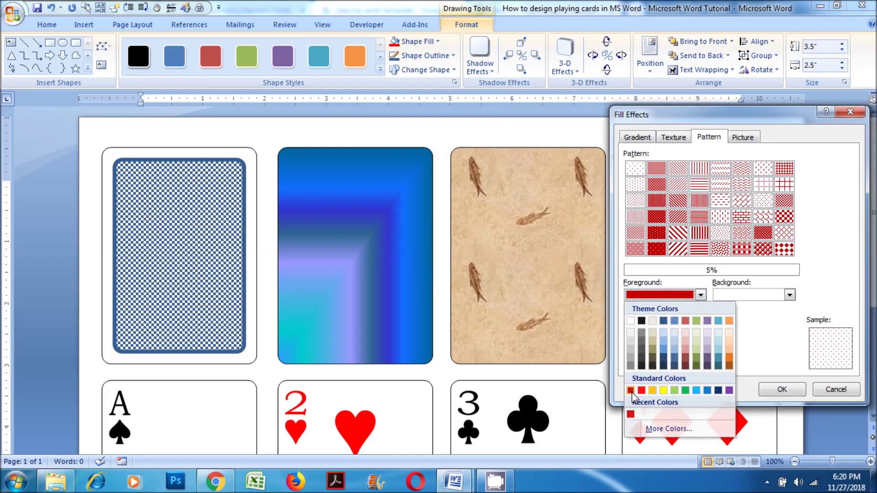
pyautogui.click(763, 251)
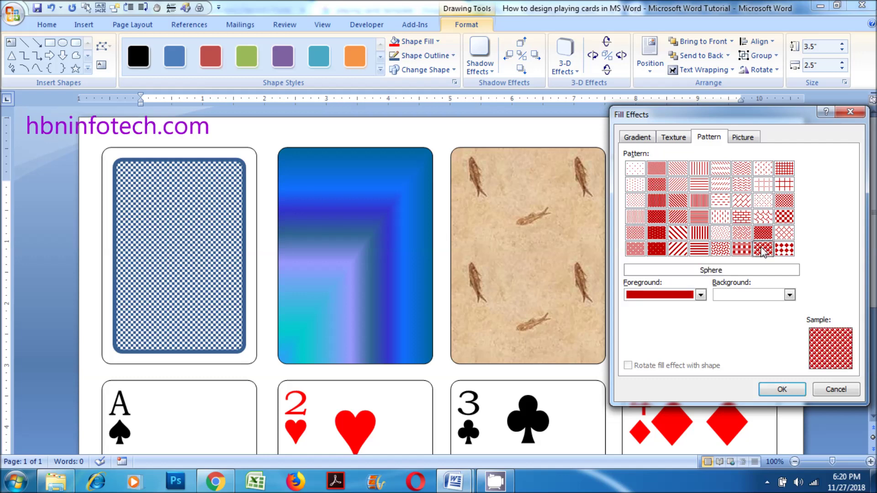
pyautogui.click(782, 390)
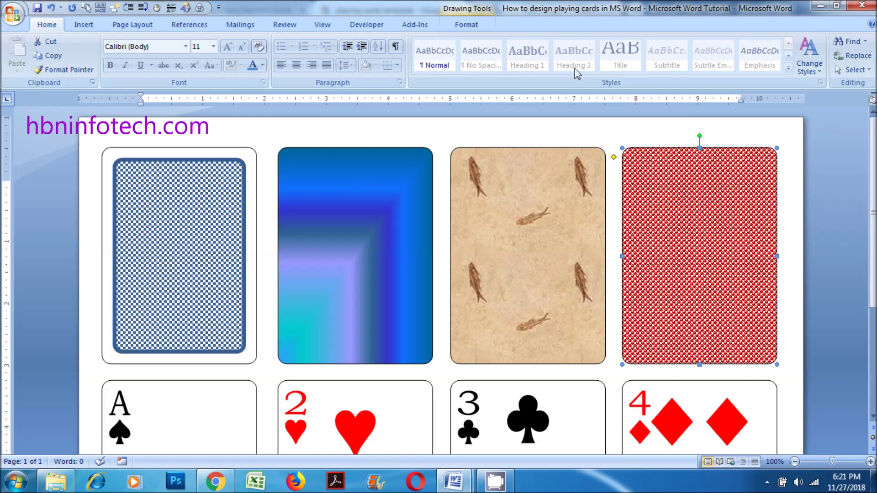
# - Switch the fourth card's red pattern to Large checker board
pyautogui.click(466, 24)
pyautogui.click(417, 41)
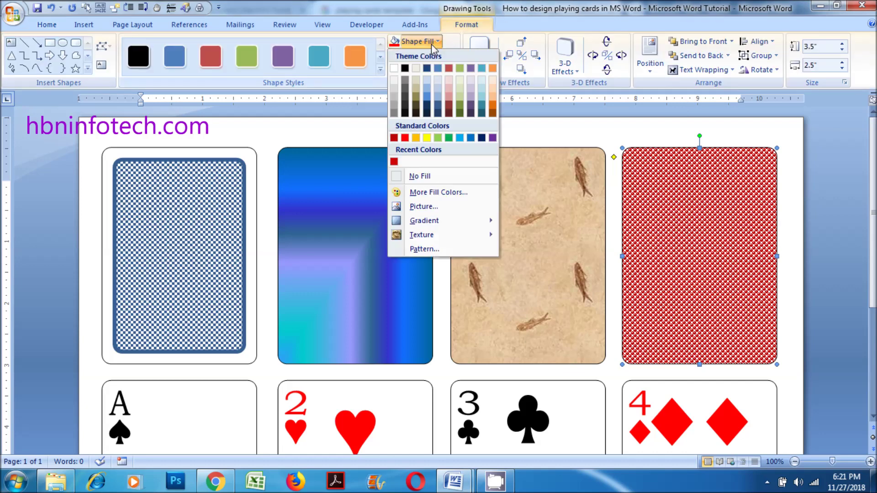
pyautogui.click(424, 247)
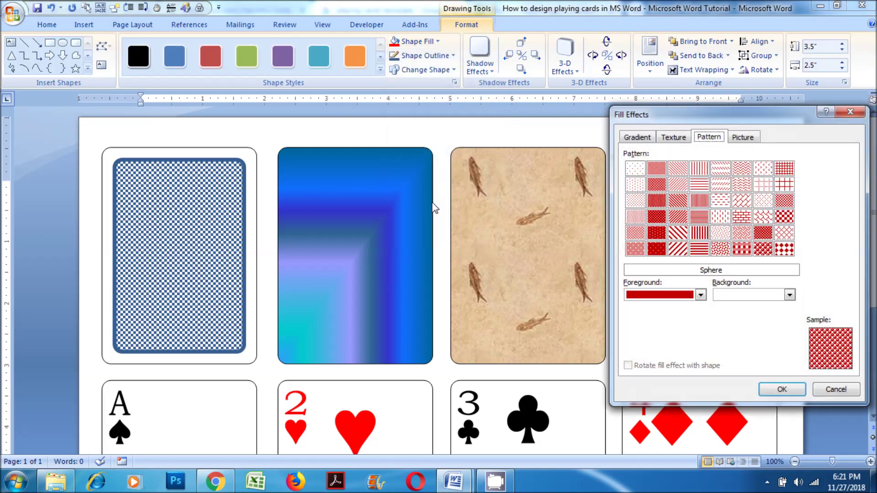
pyautogui.click(784, 217)
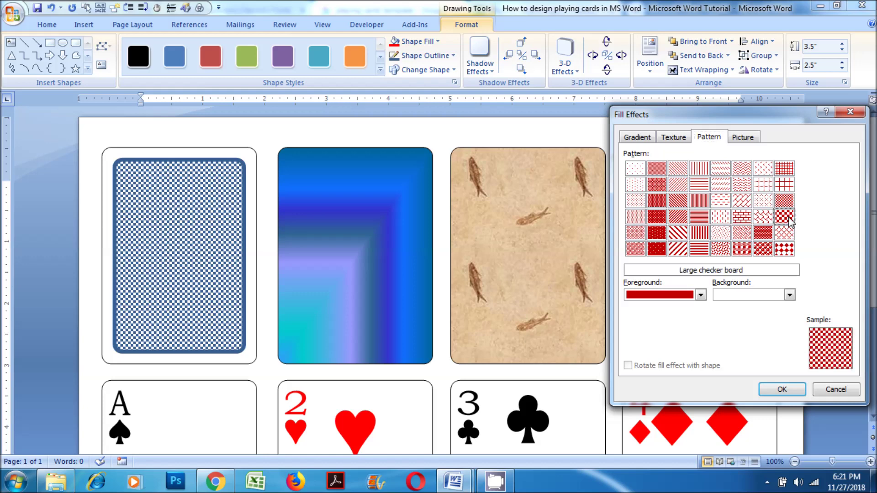
pyautogui.click(782, 390)
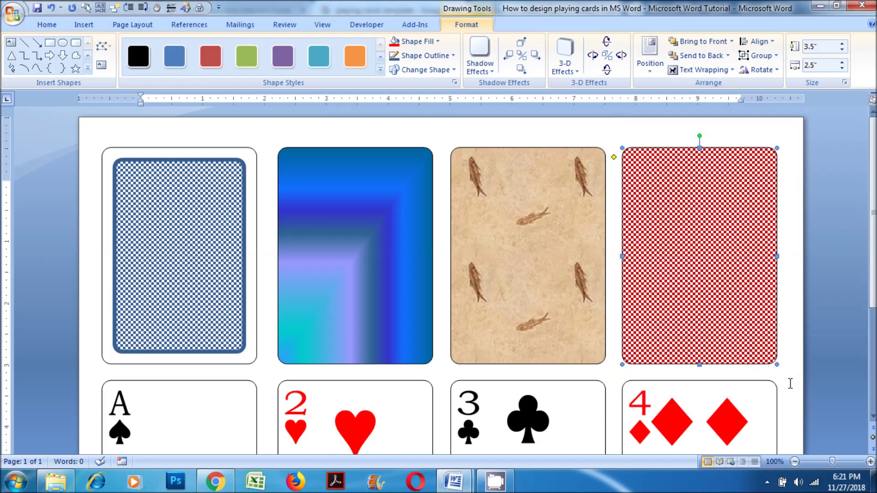
pyautogui.click(429, 42)
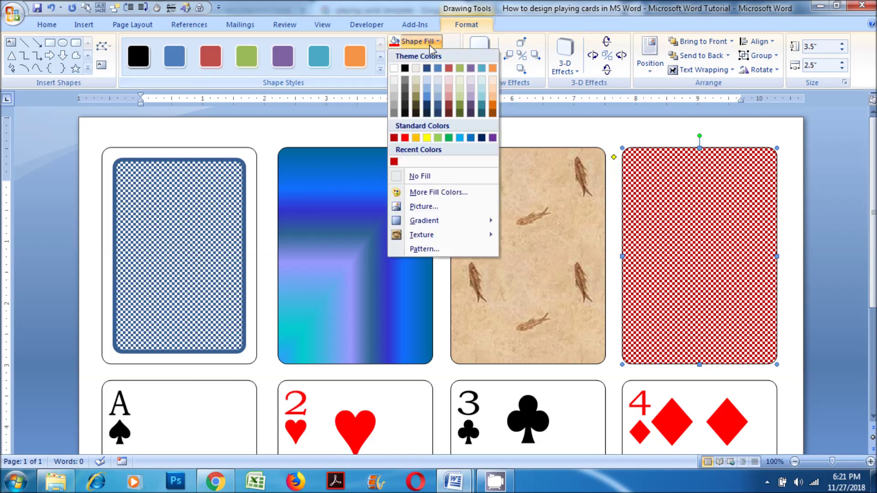
# - Fill the fourth card with solid dark red from More Fill Colors
pyautogui.click(423, 193)
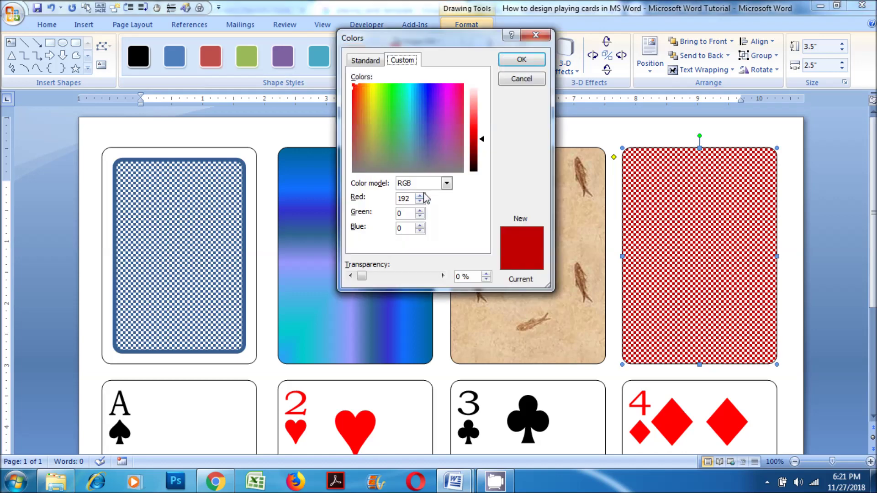
pyautogui.click(378, 63)
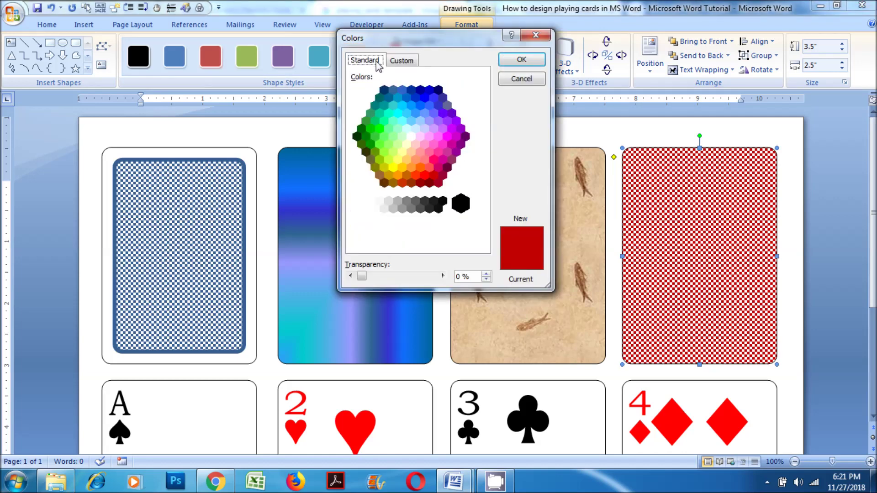
pyautogui.click(436, 178)
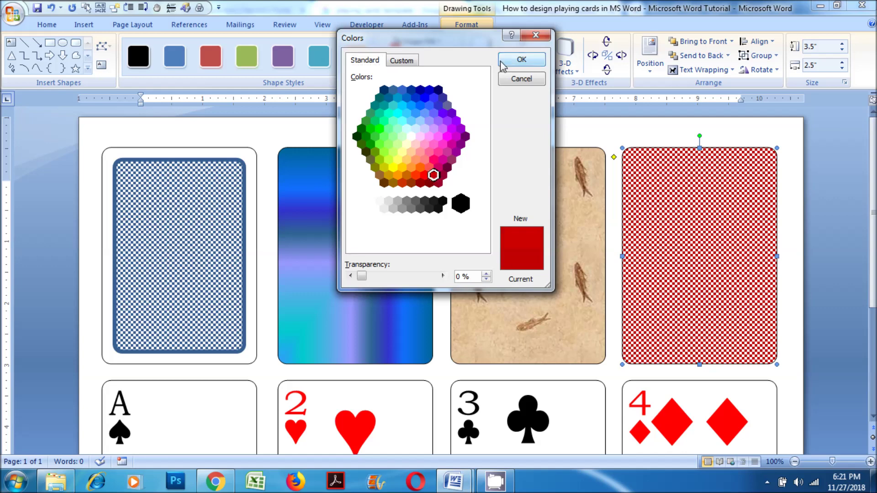
pyautogui.click(521, 59)
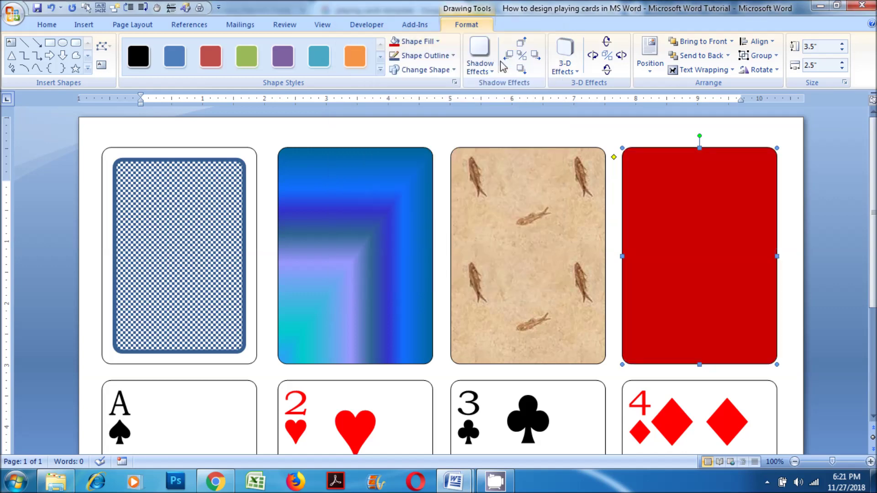
# - Apply a red 75% dotted pattern fill to the fourth card
pyautogui.click(414, 41)
pyautogui.click(424, 249)
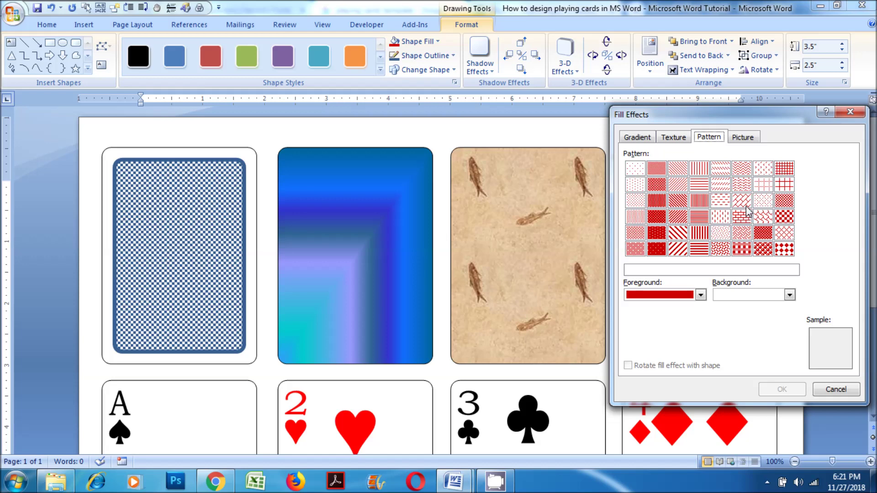
pyautogui.click(661, 220)
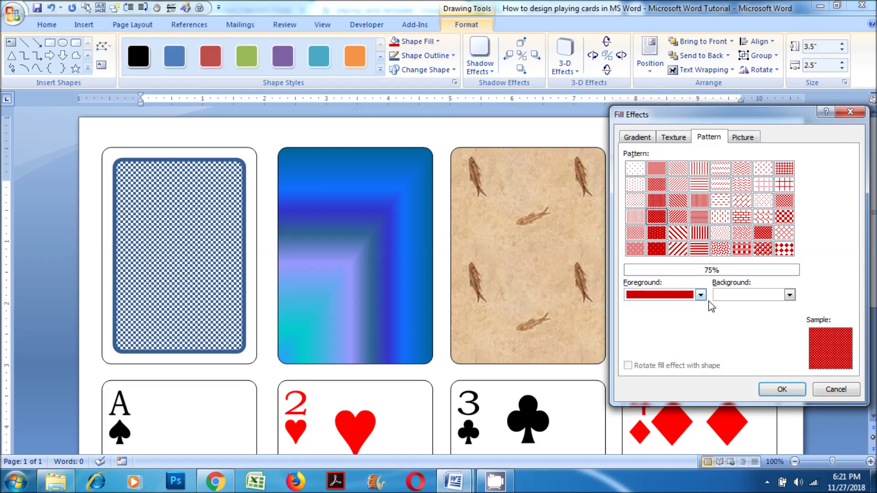
pyautogui.click(782, 389)
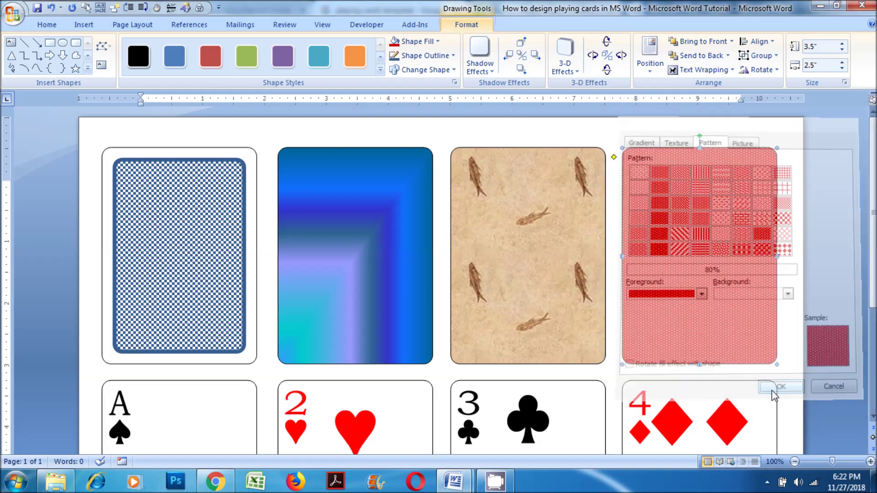
# - Replace it with the denser red 90% dot pattern
pyautogui.click(790, 261)
pyautogui.click(646, 188)
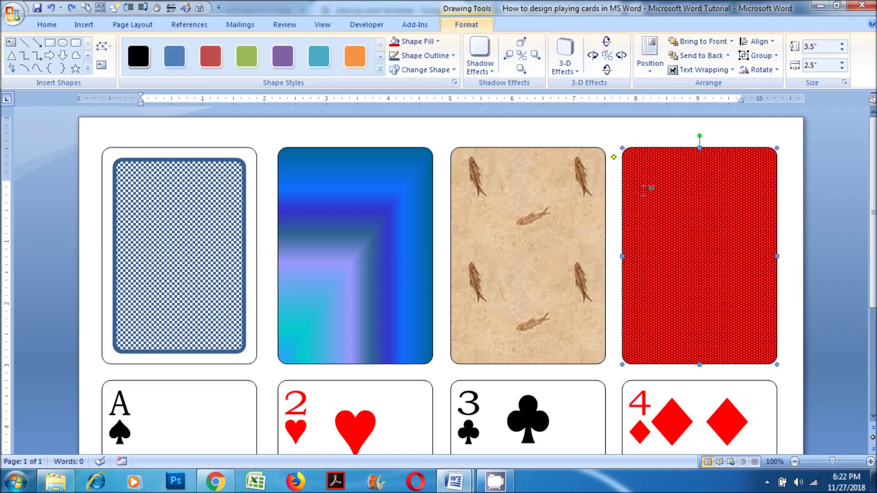
pyautogui.click(424, 42)
pyautogui.click(417, 248)
pyautogui.click(656, 249)
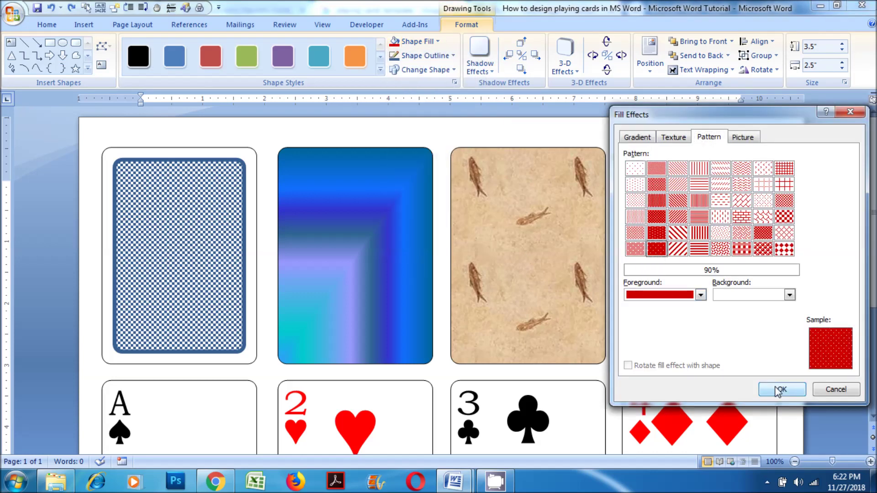
pyautogui.click(777, 389)
pyautogui.click(791, 245)
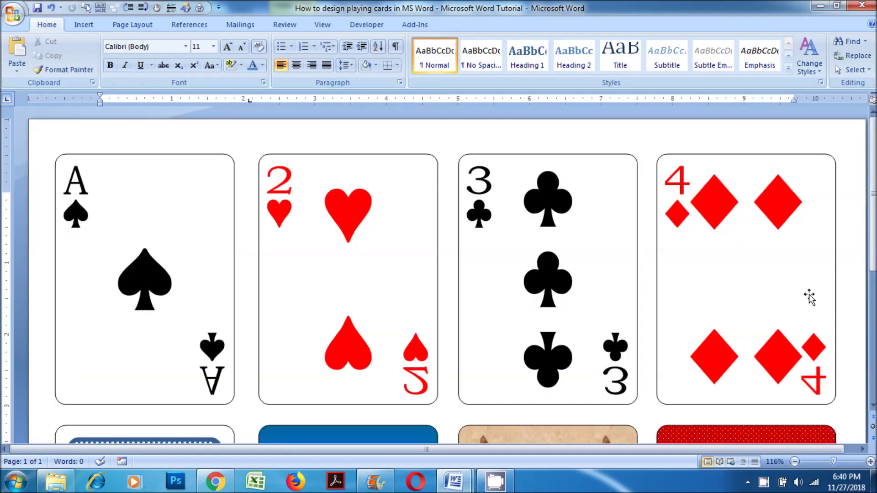
# - Scroll over the cards, then zoom out to 70% so the full page shows faces and backs
pyautogui.scroll(-1, 848, 283)
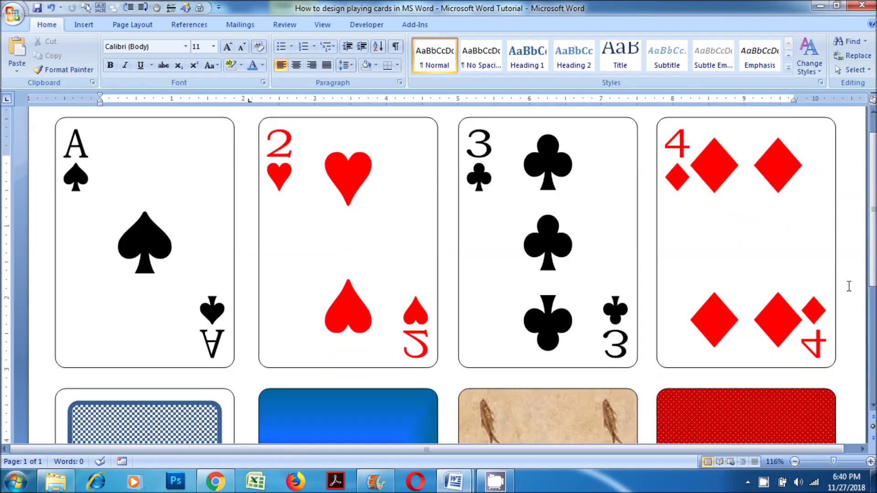
pyautogui.scroll(-2, 849, 285)
pyautogui.scroll(-1, 850, 286)
pyautogui.scroll(-2, 850, 286)
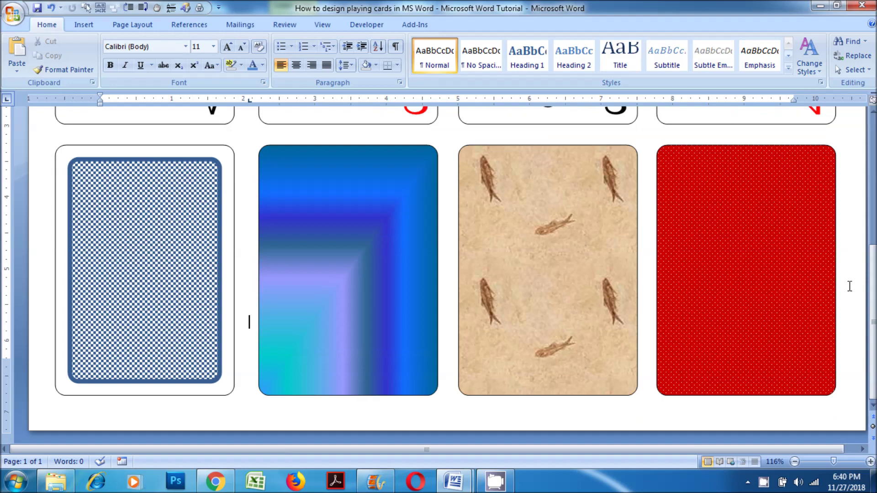
pyautogui.scroll(3, 850, 286)
pyautogui.scroll(3, 850, 286)
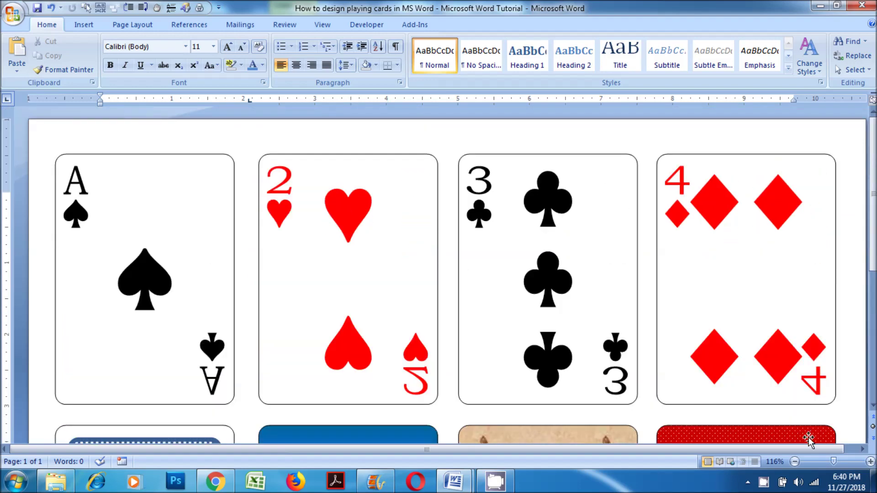
pyautogui.click(795, 462)
pyautogui.click(795, 462)
pyautogui.click(795, 461)
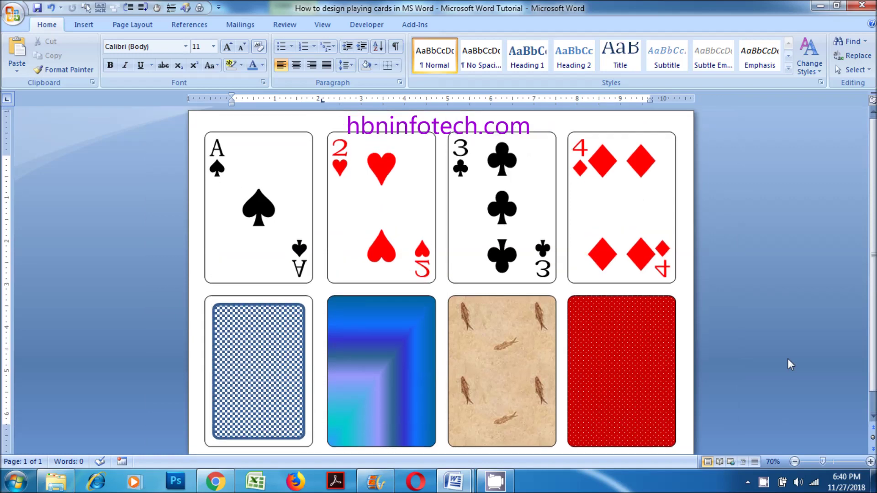